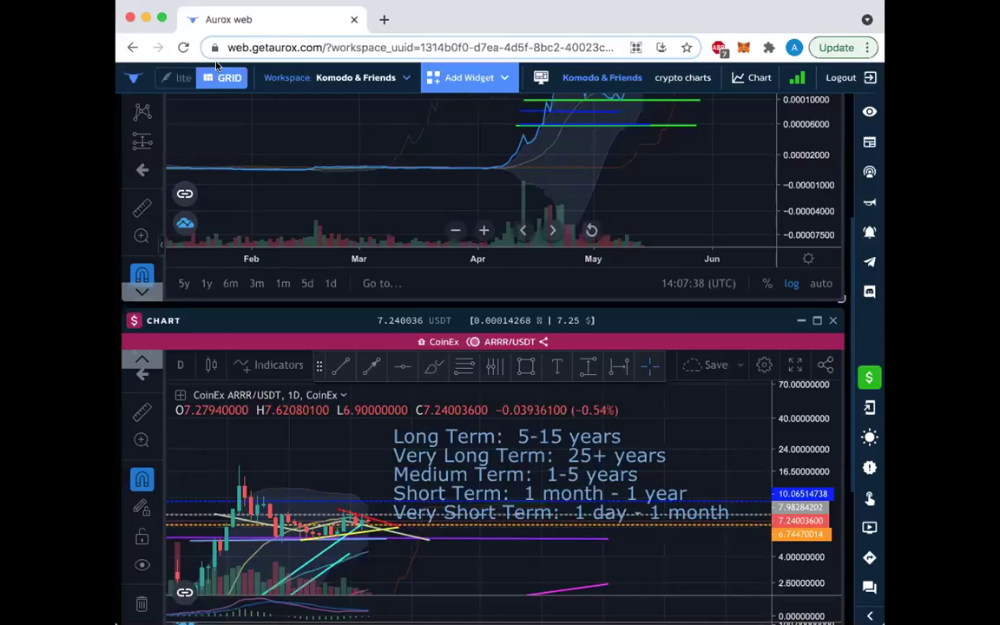
# Step: Expand the browser window to full screen
pyautogui.click(162, 17)
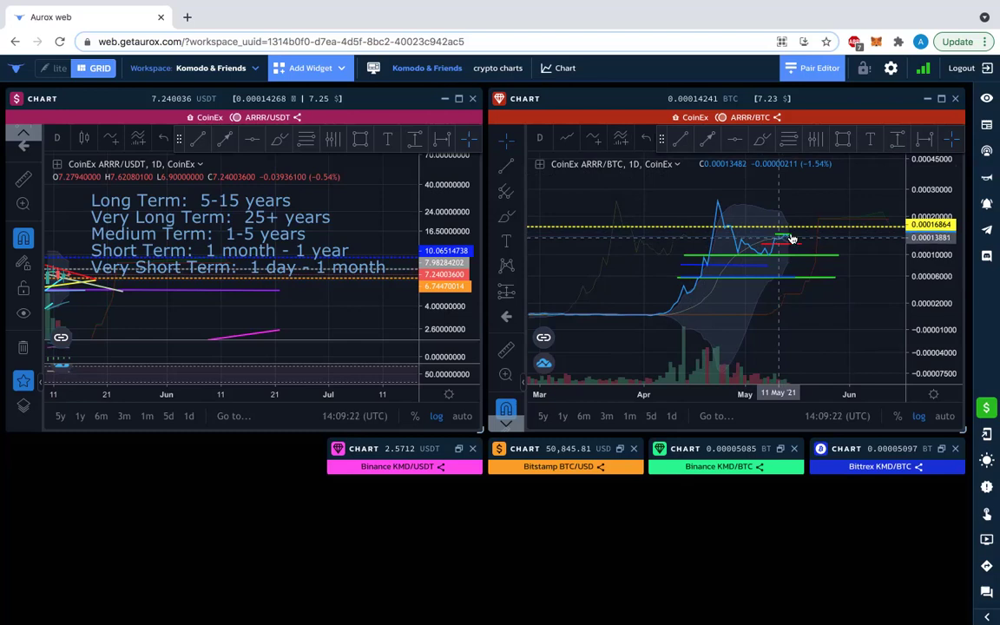
# Step: Sketch freehand brush marks beside the price on the ARRR/BTC chart and delete them again
pyautogui.click(761, 141)
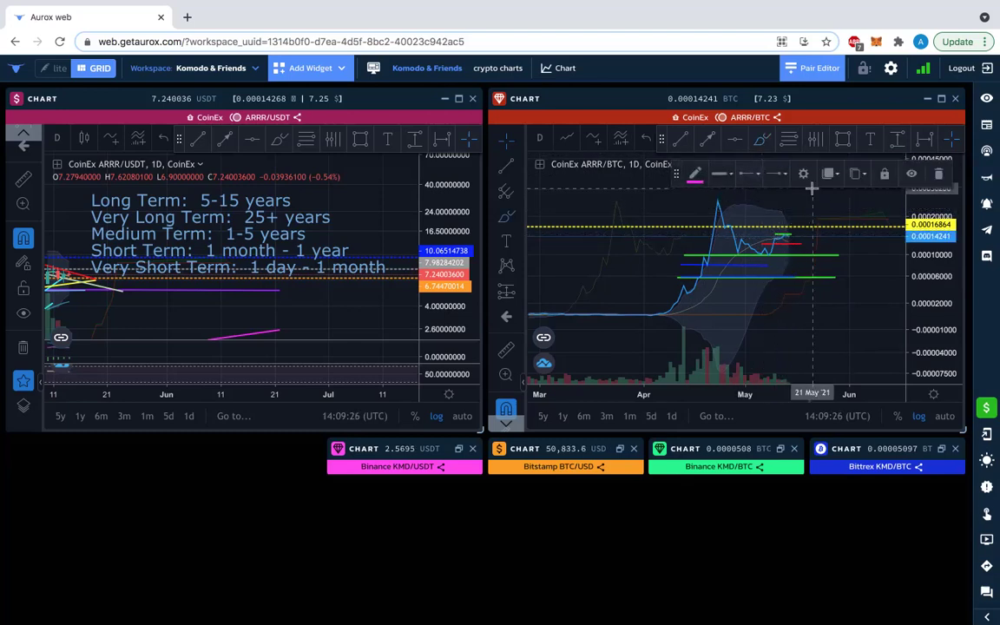
pyautogui.moveTo(797, 208)
pyautogui.mouseDown()
pyautogui.moveTo(807, 231)
pyautogui.moveTo(812, 207)
pyautogui.moveTo(825, 216)
pyautogui.mouseUp()
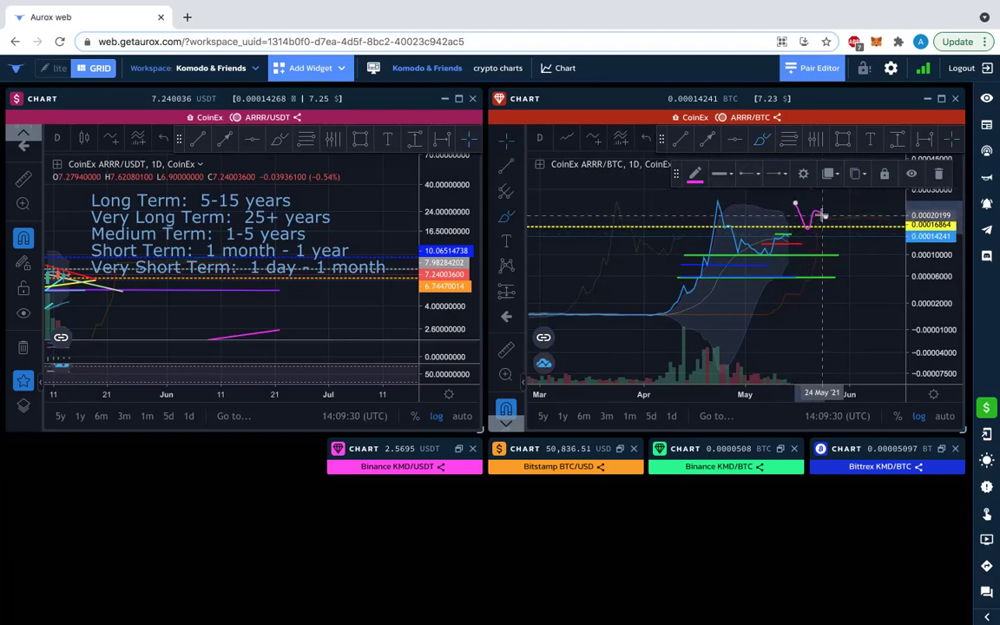
pyautogui.moveTo(847, 268)
pyautogui.mouseDown()
pyautogui.moveTo(856, 243)
pyautogui.moveTo(865, 258)
pyautogui.moveTo(881, 249)
pyautogui.mouseUp()
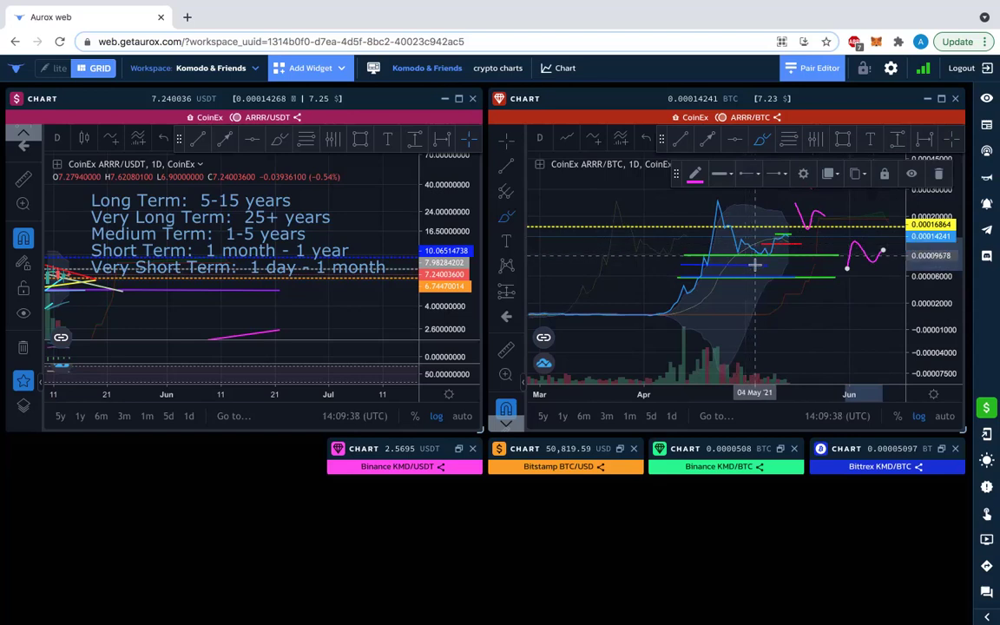
pyautogui.press('Delete')
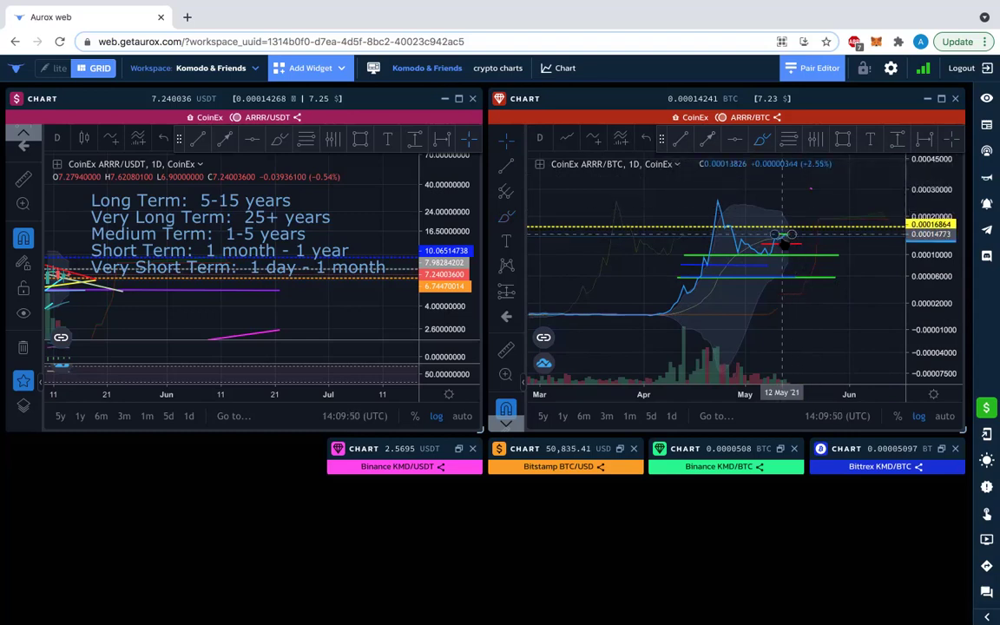
pyautogui.click(810, 189)
pyautogui.click(822, 211)
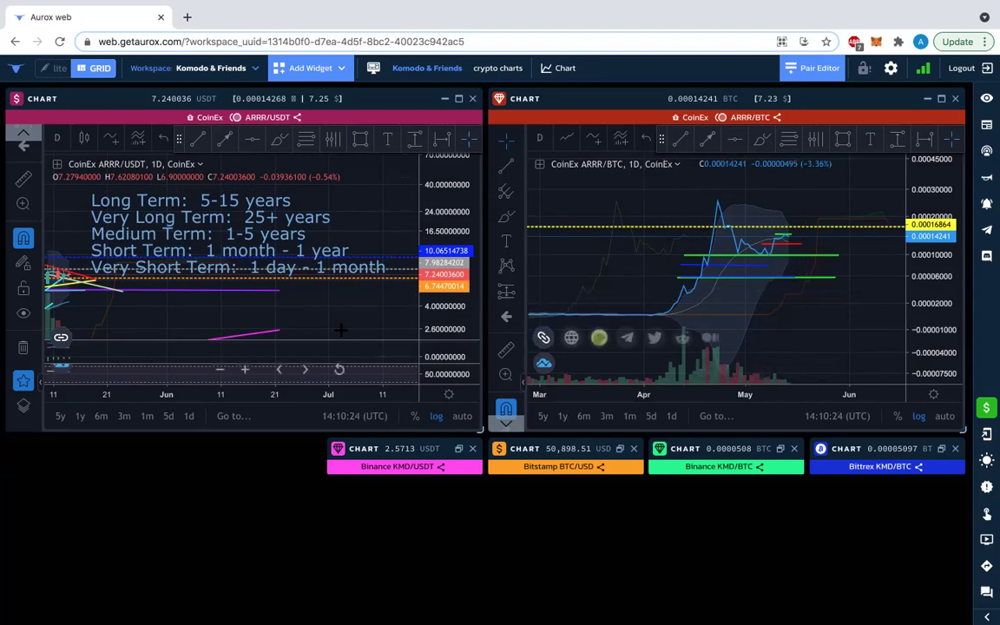
# Step: Move the time-frame definitions text note on the ARRR/USDT chart slightly so it is anchored at 14 May '21
pyautogui.scroll(-5, 312, 305)
pyautogui.scroll(-3, 312, 305)
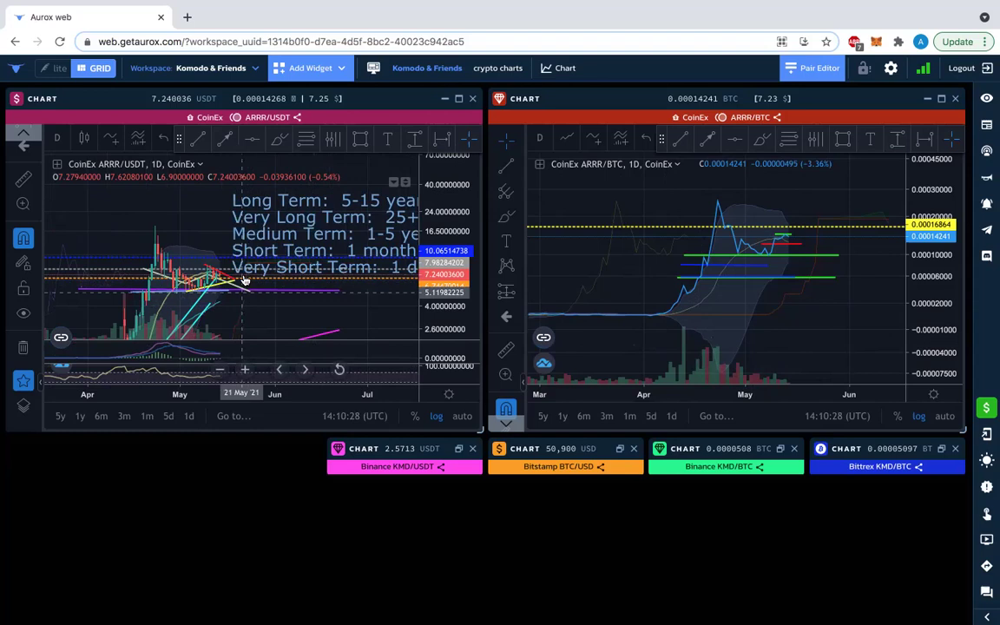
pyautogui.hscroll(2, 293, 318)
pyautogui.moveTo(295, 319); pyautogui.dragTo(188, 317)
pyautogui.hscroll(3, 187, 318)
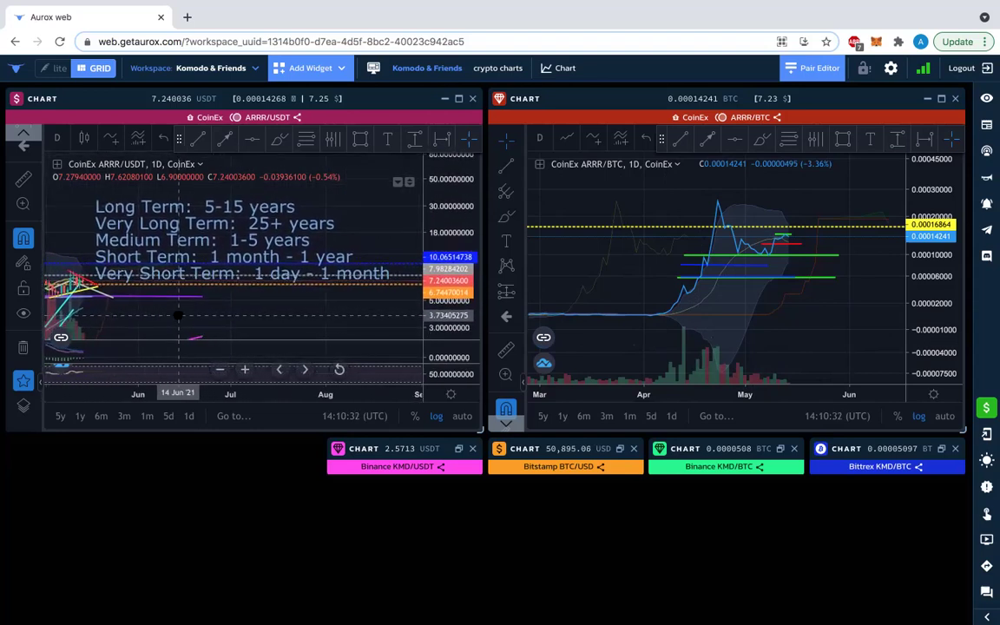
pyautogui.hscroll(-1, 269, 316)
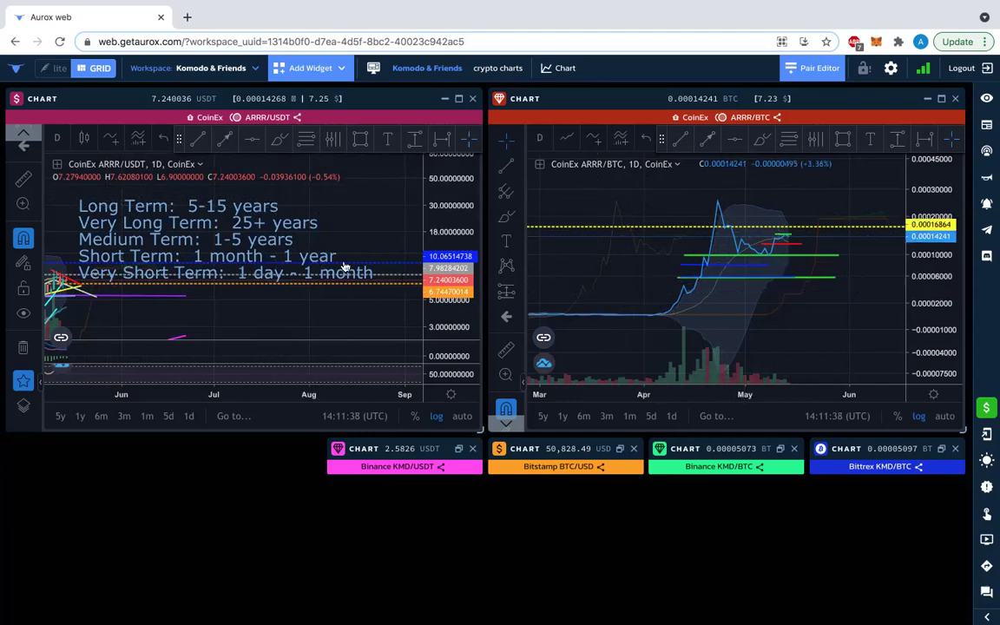
pyautogui.click(369, 218)
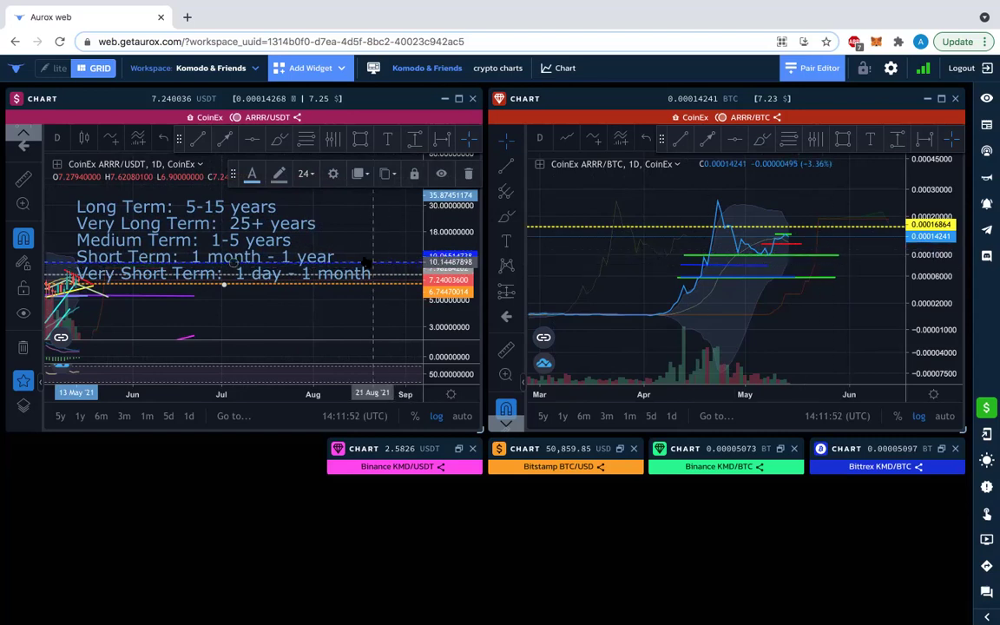
pyautogui.moveTo(359, 239)
pyautogui.mouseDown()
pyautogui.moveTo(376, 237)
pyautogui.moveTo(362, 238)
pyautogui.mouseUp()
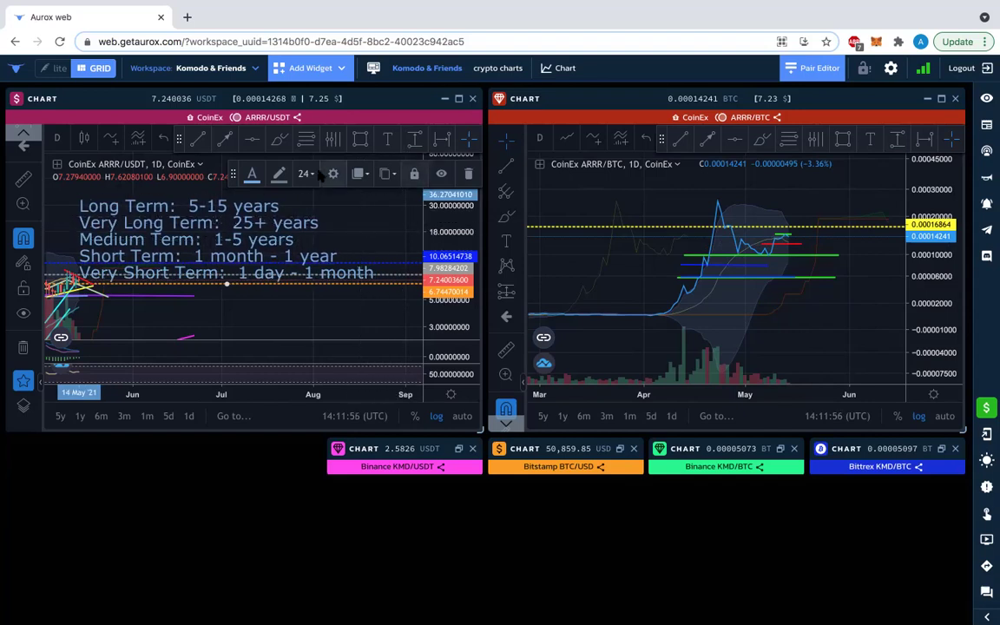
# Step: Maximize the ARRR/USDT chart and show its full set of trend lines
pyautogui.click(459, 99)
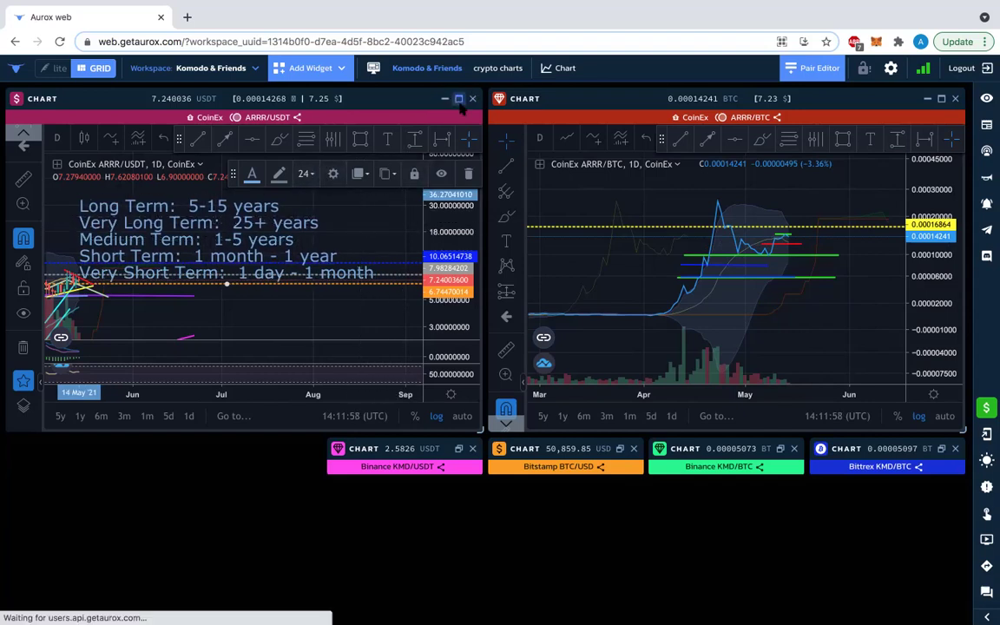
pyautogui.moveTo(673, 387)
pyautogui.mouseDown()
pyautogui.moveTo(624, 331)
pyautogui.moveTo(573, 316)
pyautogui.moveTo(475, 334)
pyautogui.mouseUp()
pyautogui.moveTo(963, 276); pyautogui.dragTo(964, 317)
pyautogui.moveTo(750, 388); pyautogui.dragTo(733, 385)
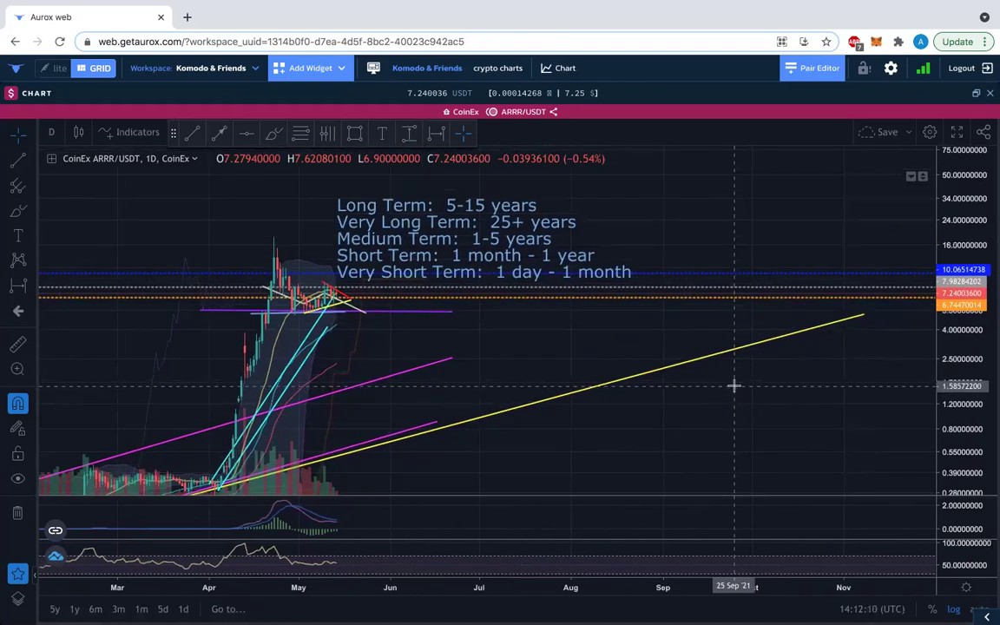
pyautogui.moveTo(508, 332); pyautogui.dragTo(533, 328)
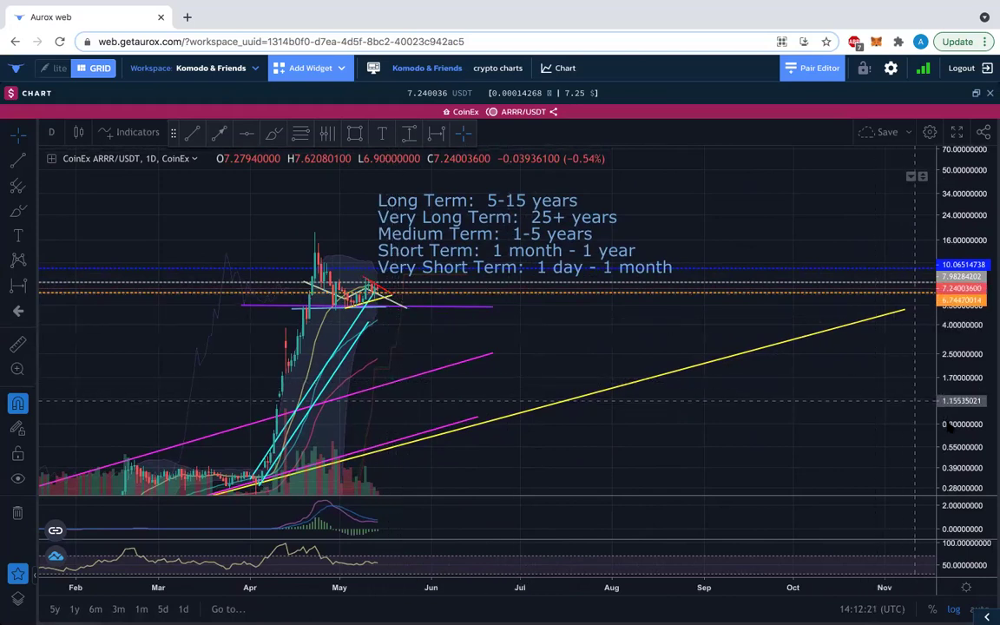
# Step: Examine the ARRR/USDT daily candles from late April to mid-May against the converging red and yellow trend lines and the horizontal levels
pyautogui.scroll(5, 949, 422)
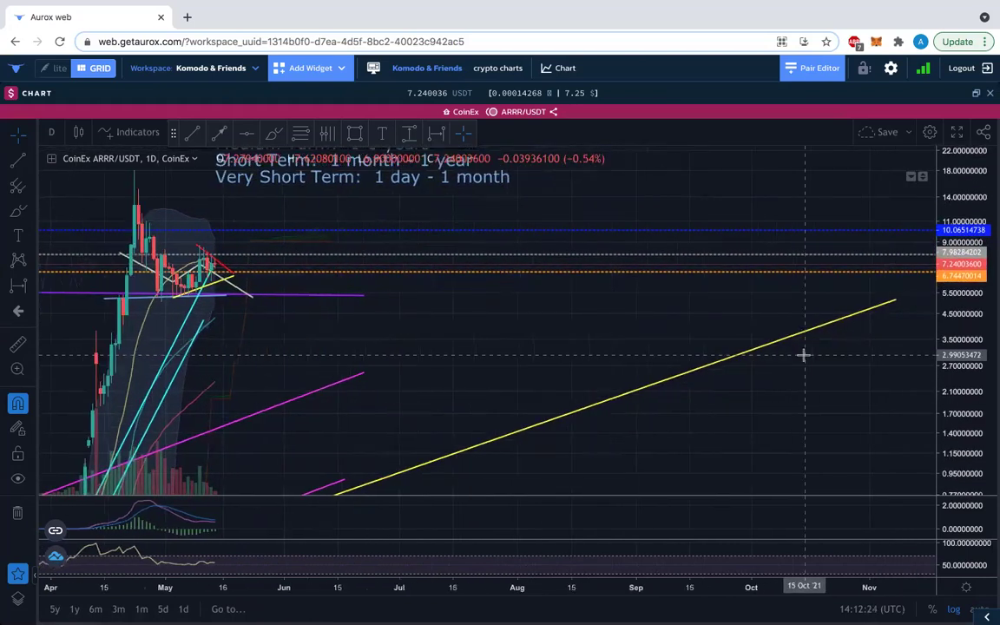
pyautogui.moveTo(441, 361); pyautogui.dragTo(870, 375)
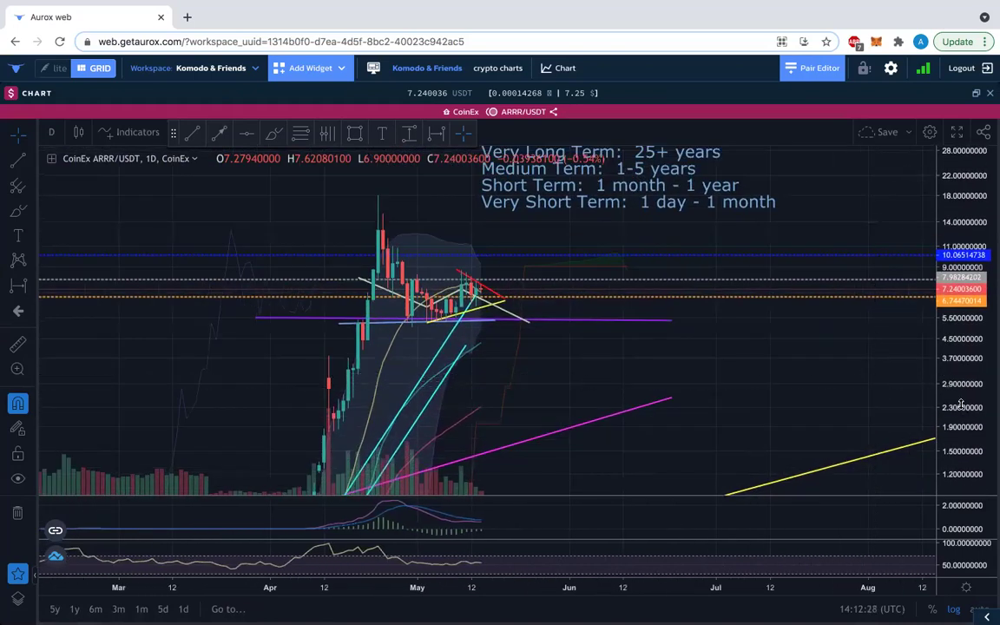
pyautogui.moveTo(765, 364); pyautogui.dragTo(622, 383)
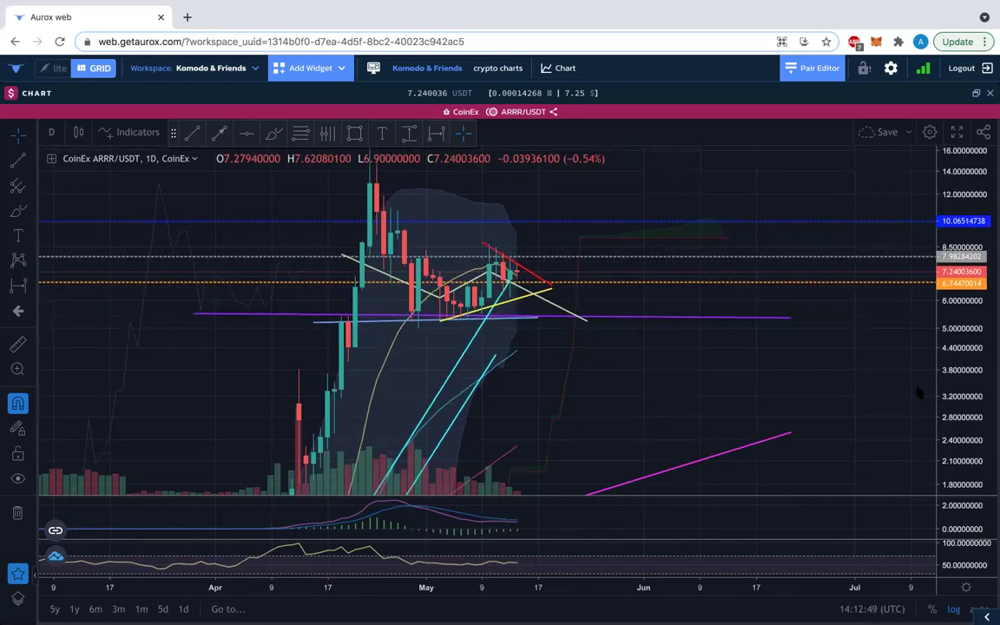
pyautogui.scroll(5, 833, 374)
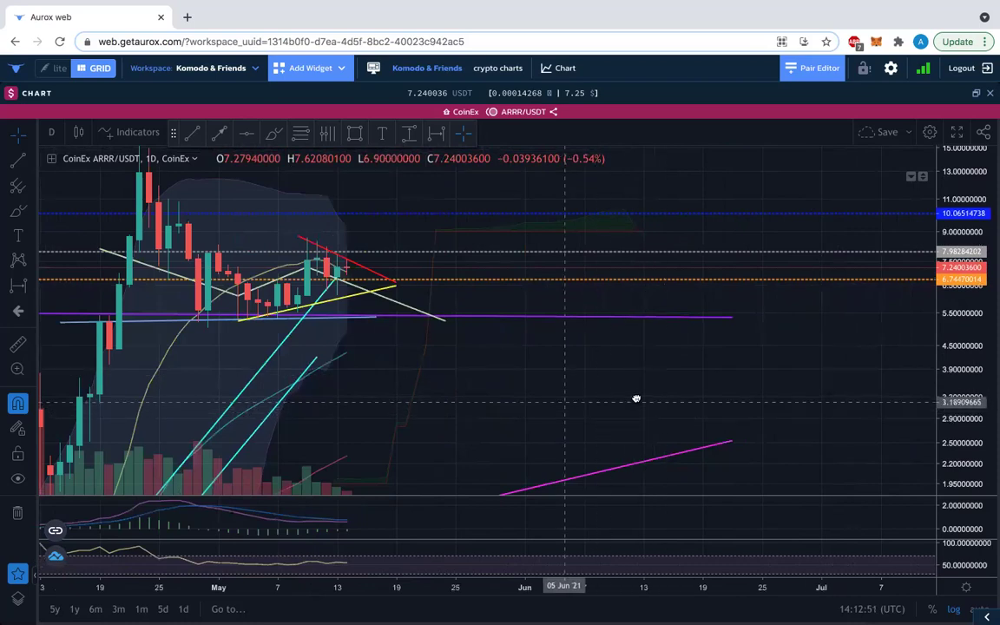
pyautogui.hscroll(-5, 738, 397)
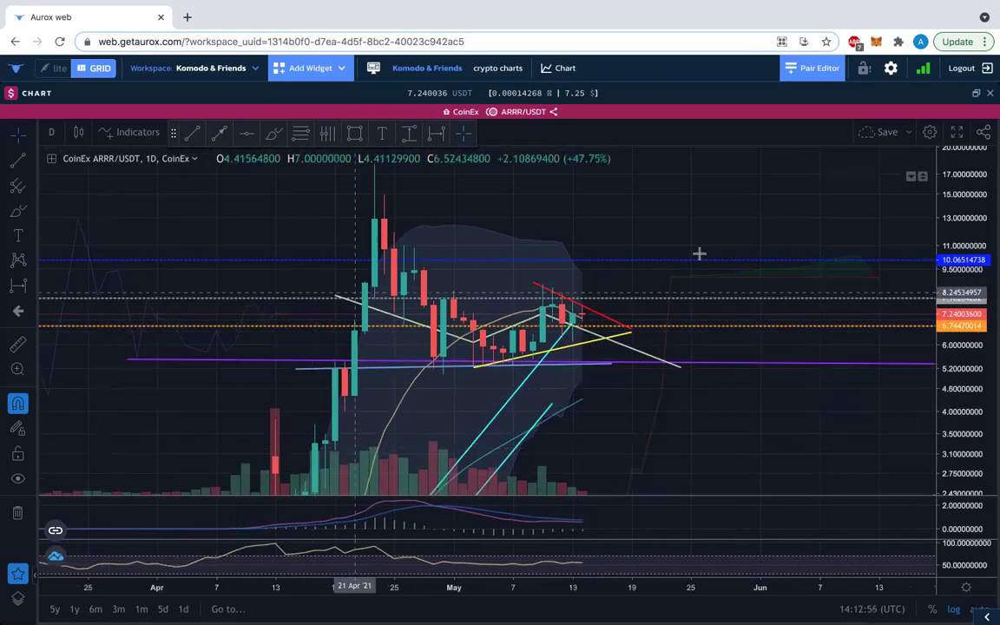
pyautogui.scroll(3, 713, 234)
pyautogui.hscroll(-3, 709, 226)
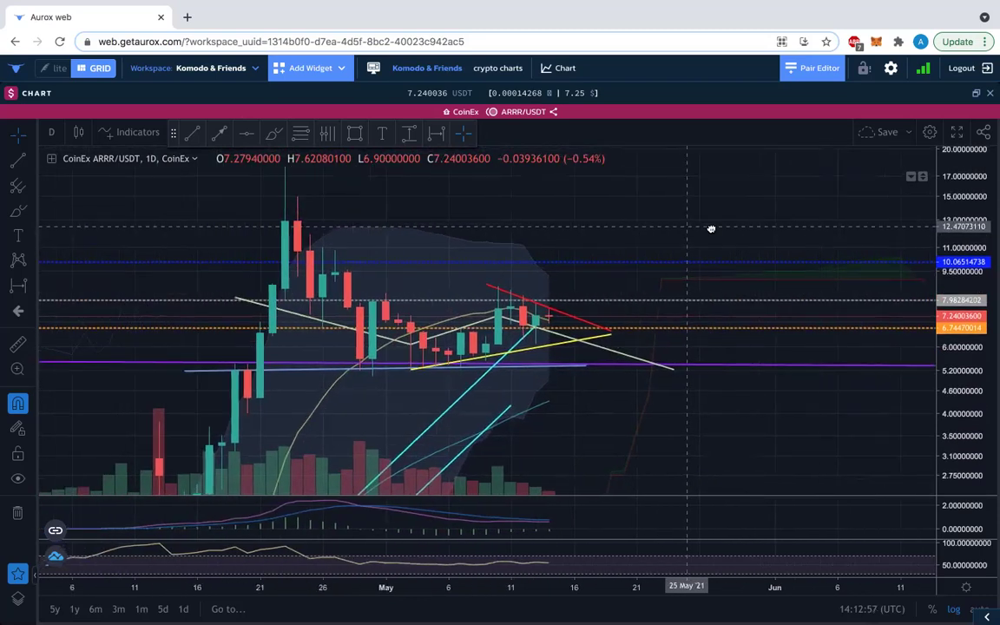
pyautogui.moveTo(715, 241); pyautogui.dragTo(710, 258)
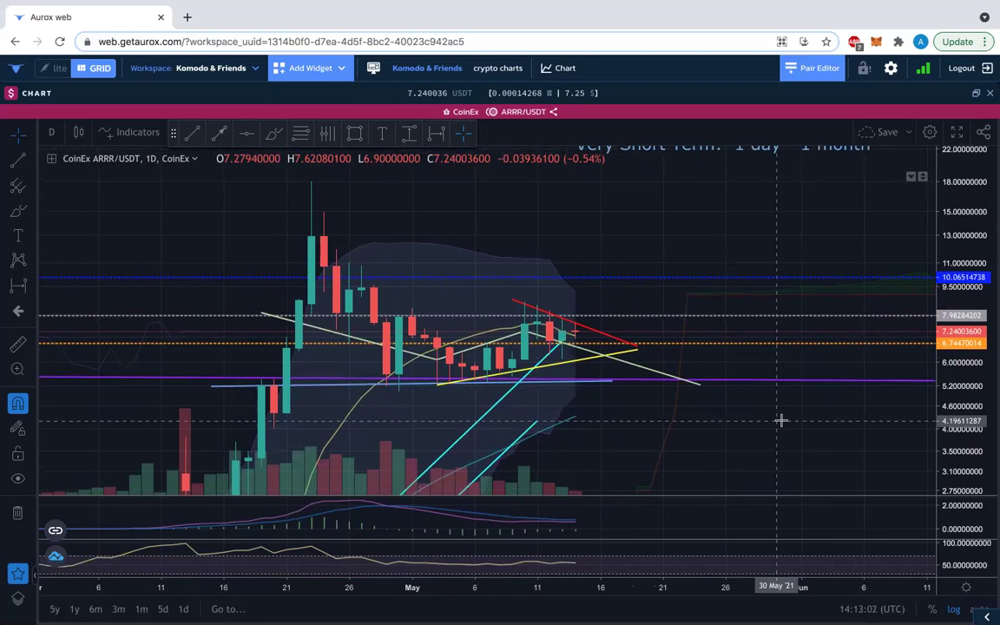
pyautogui.hscroll(5, 781, 422)
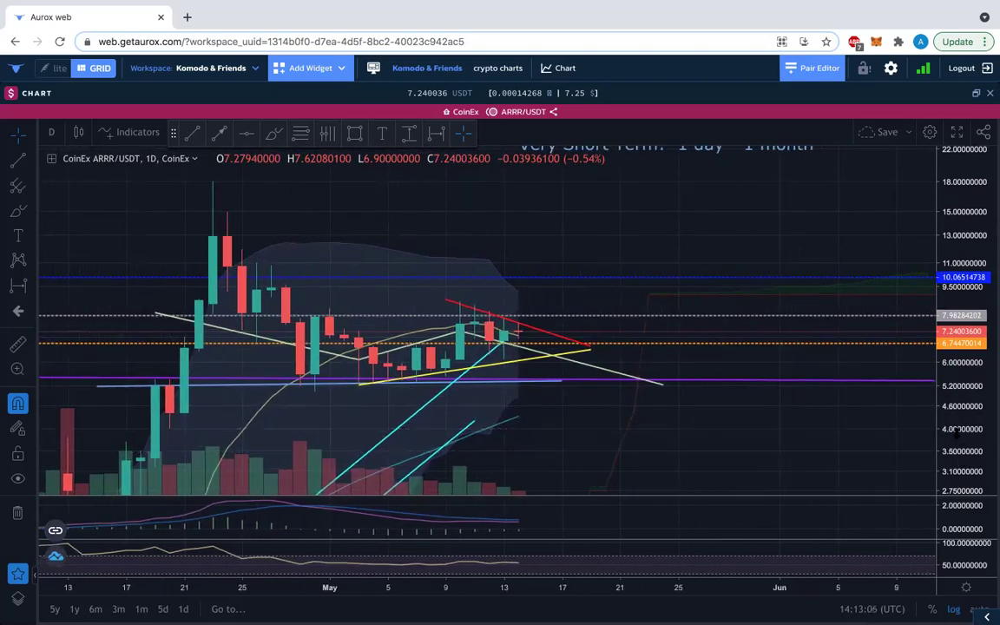
pyautogui.hscroll(2, 876, 430)
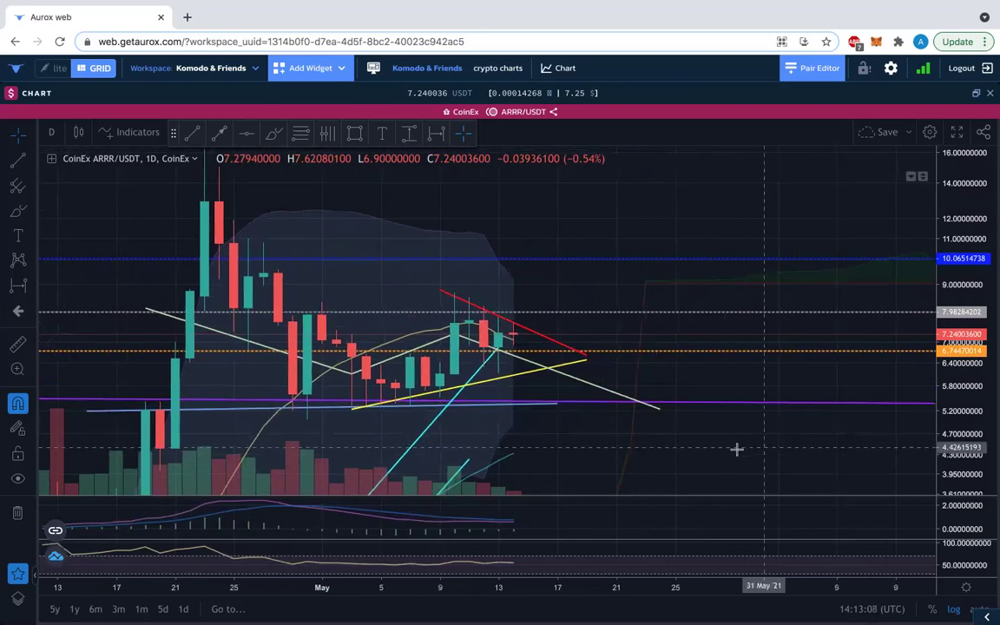
pyautogui.moveTo(776, 446); pyautogui.dragTo(816, 446)
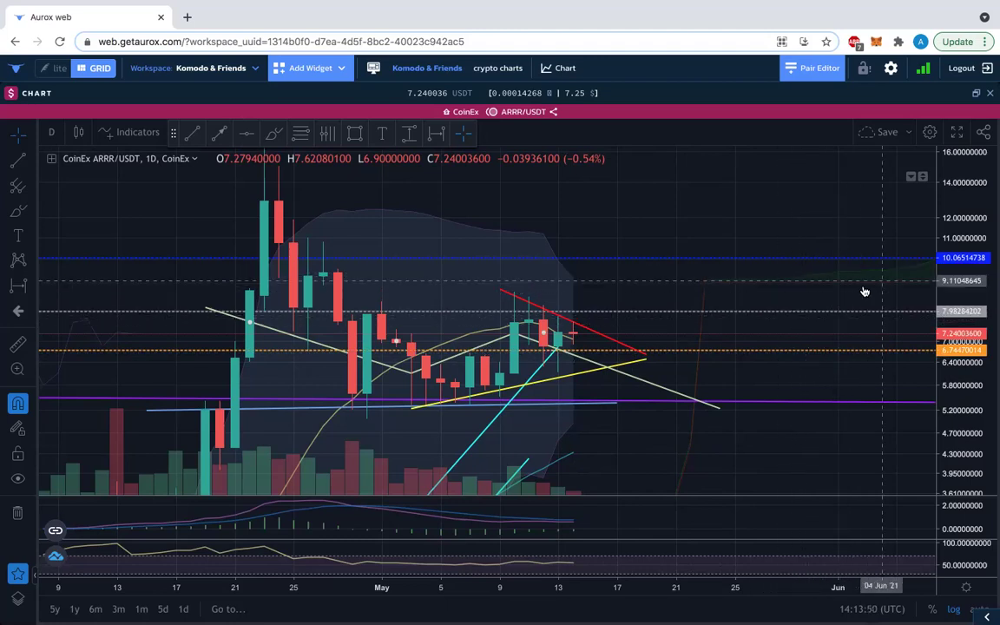
pyautogui.moveTo(845, 289); pyautogui.dragTo(871, 276)
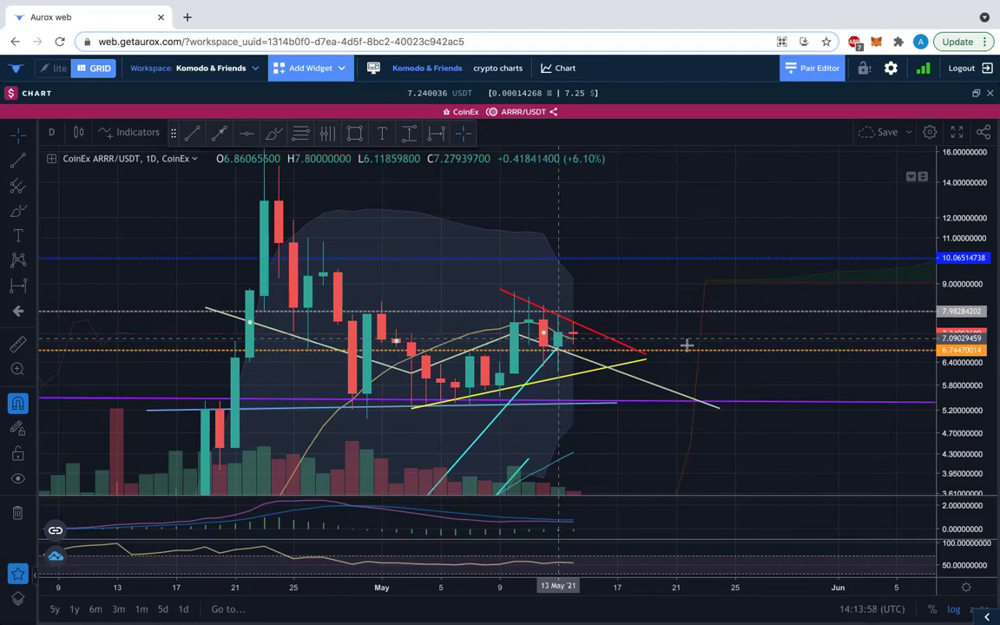
pyautogui.moveTo(955, 200); pyautogui.dragTo(955, 230)
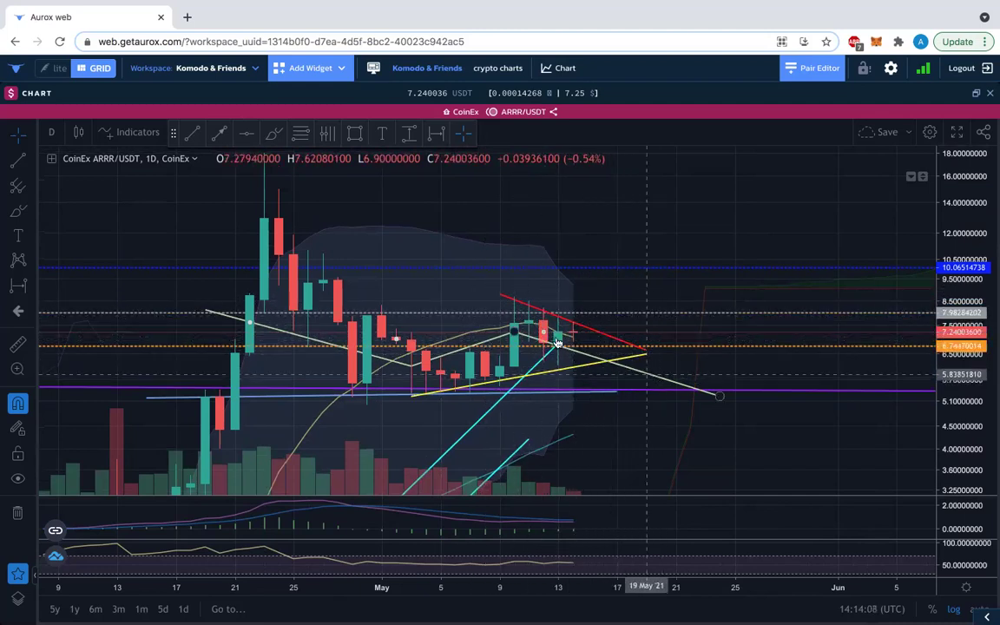
# Step: Recolour the falling pale green line from 10 May pale lavender-blue and move it clear of the price to about 12–26 Jul '21
pyautogui.click(652, 380)
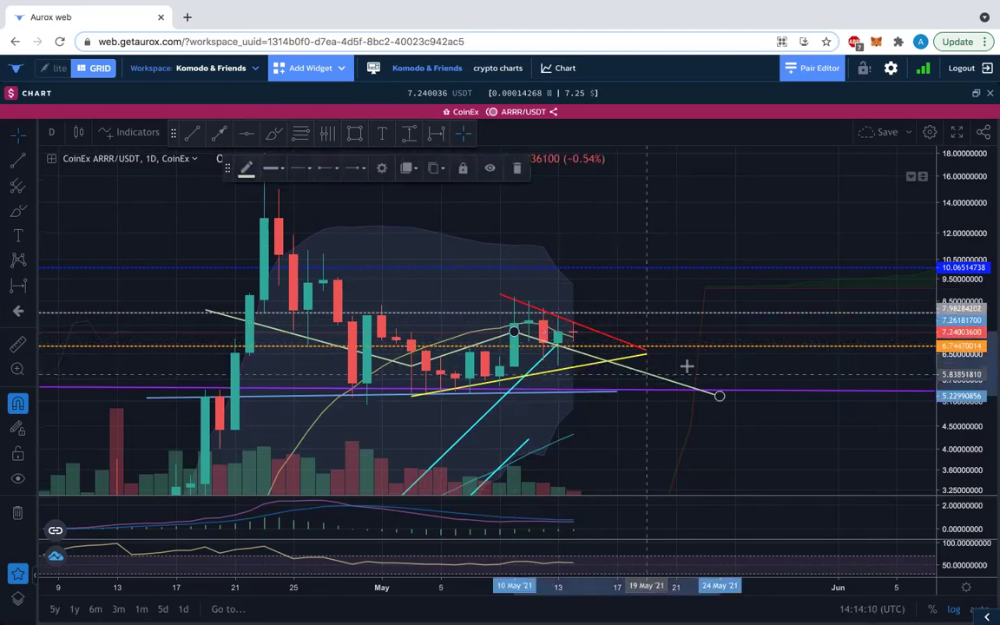
pyautogui.click(246, 169)
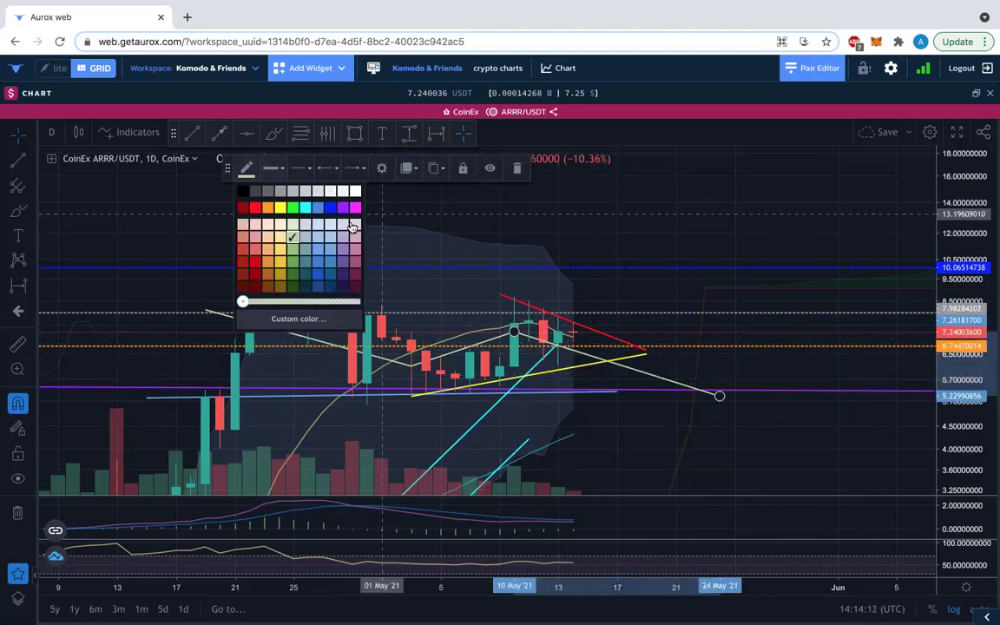
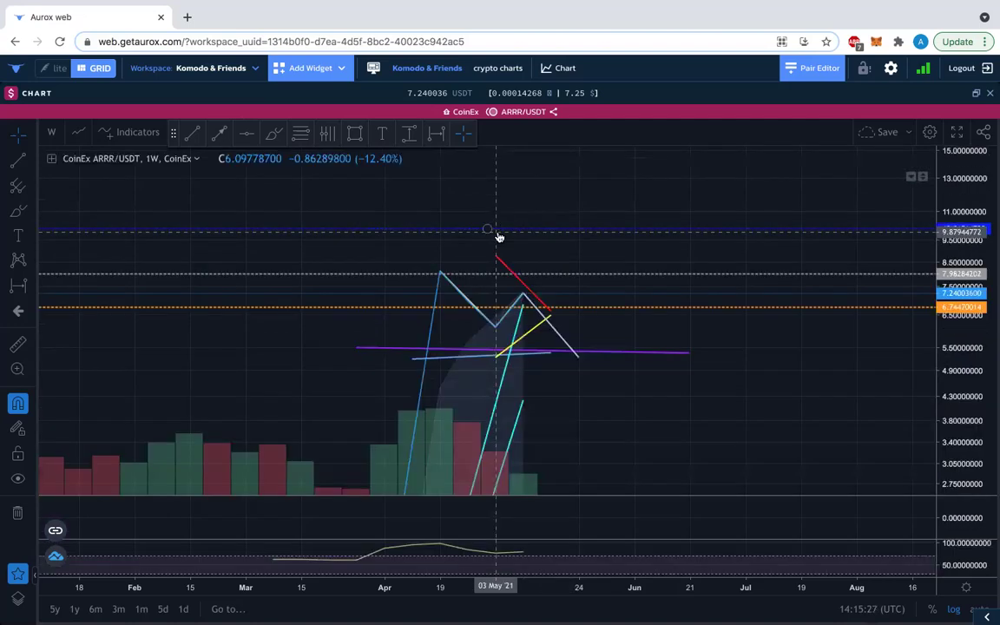
pyautogui.click(555, 332)
pyautogui.moveTo(557, 335); pyautogui.dragTo(805, 440)
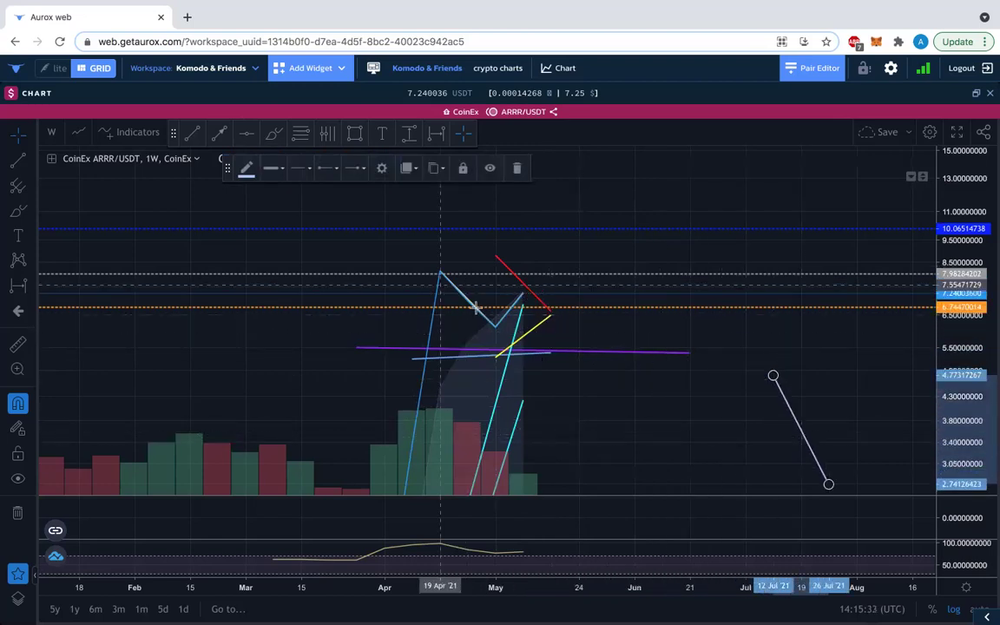
# Step: Recolour the falling 19 Apr–3 May line and the rising 3–10 May line bright green on the weekly chart
pyautogui.click(475, 305)
pyautogui.click(246, 169)
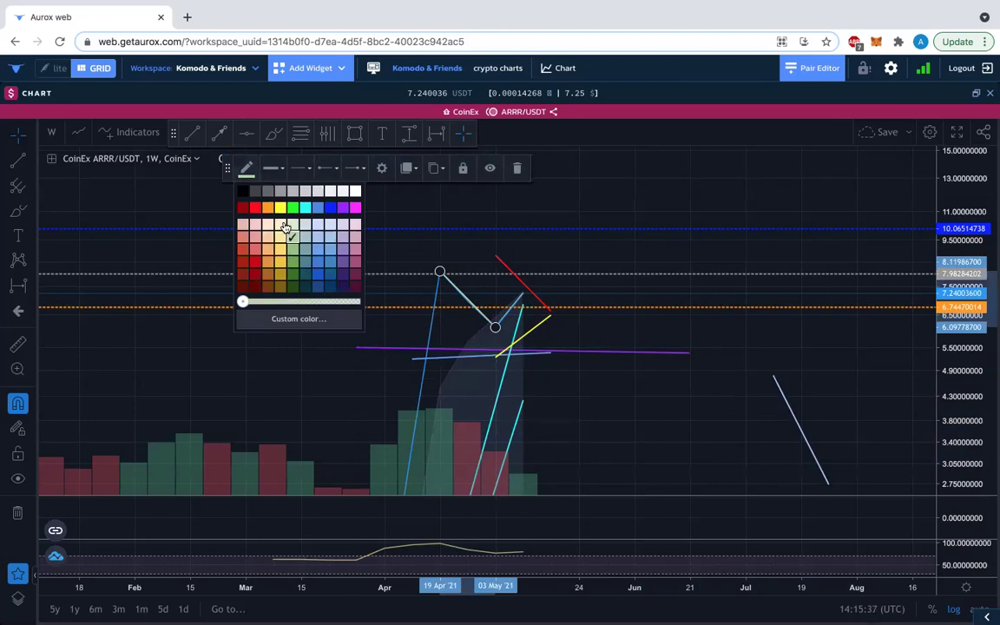
pyautogui.click(292, 206)
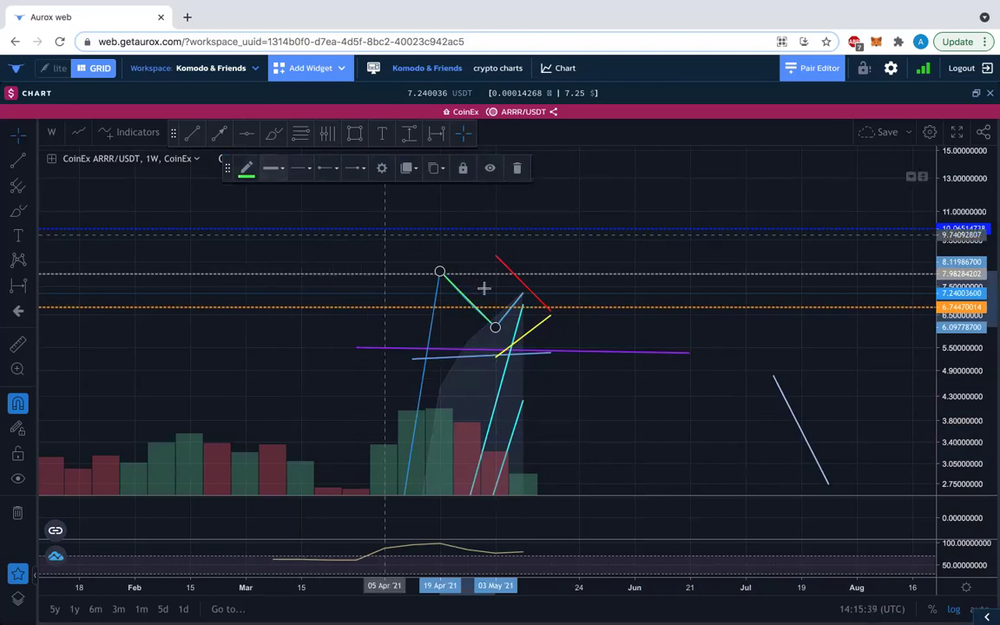
pyautogui.click(509, 314)
pyautogui.click(246, 170)
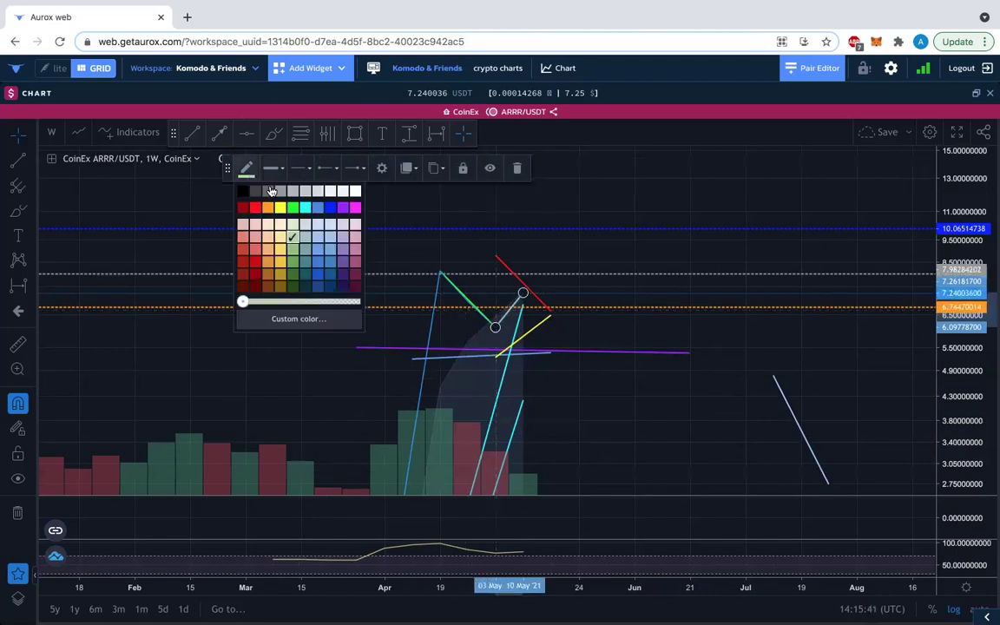
pyautogui.click(295, 206)
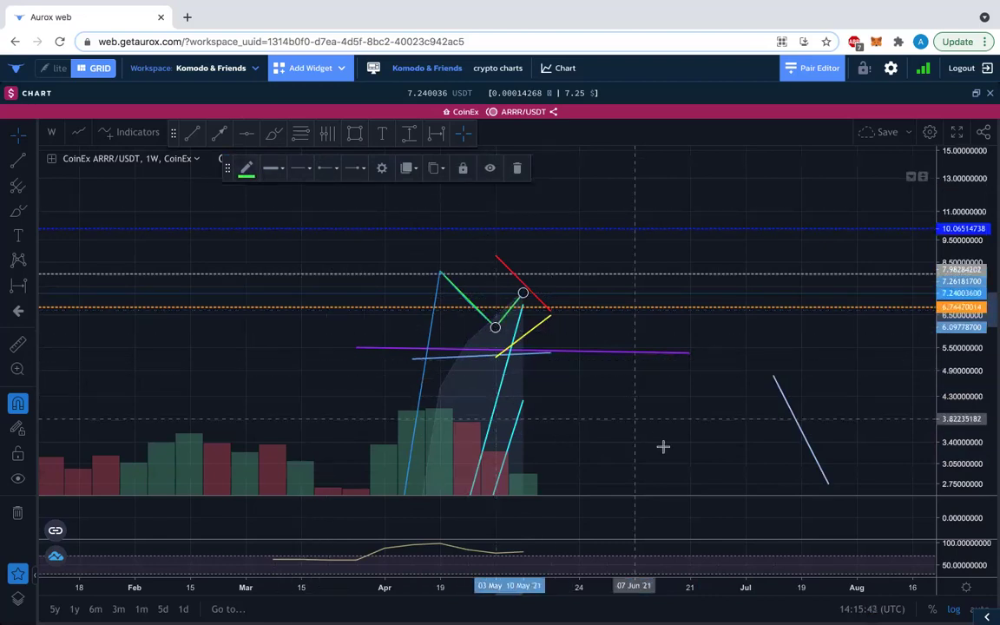
pyautogui.click(457, 351)
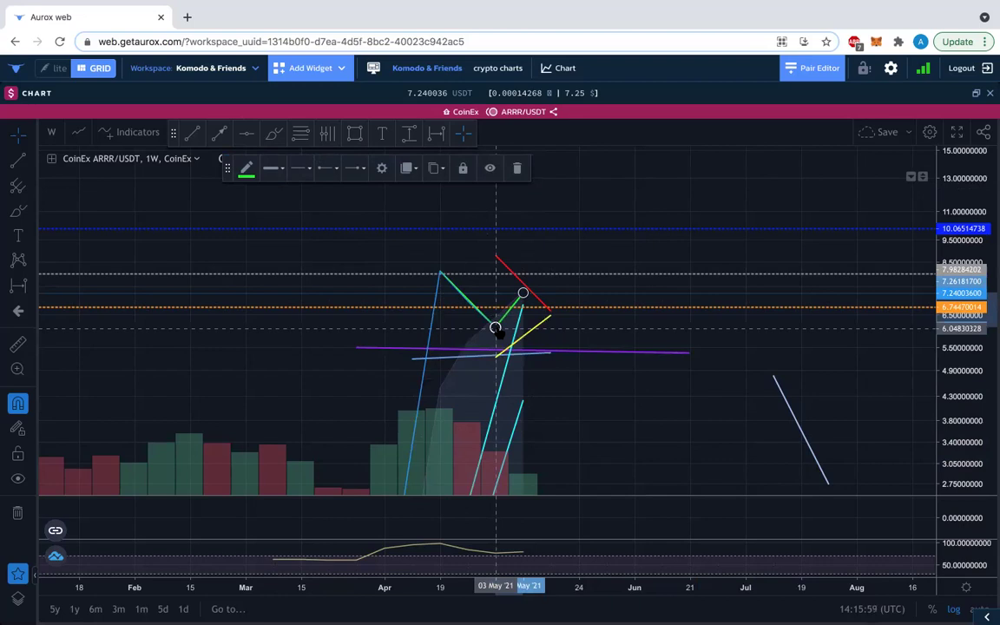
# Step: Move the pale lavender-blue line back to the price so it falls from about 7.48 on 10 May to about 5.45 on 24 May '21
pyautogui.click(624, 351)
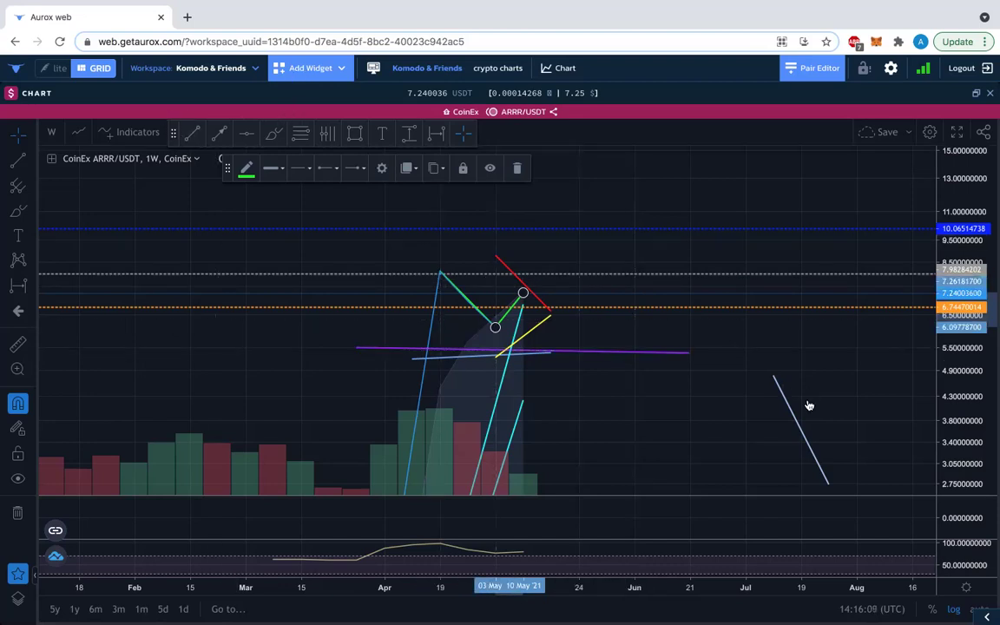
pyautogui.moveTo(786, 400); pyautogui.dragTo(551, 308)
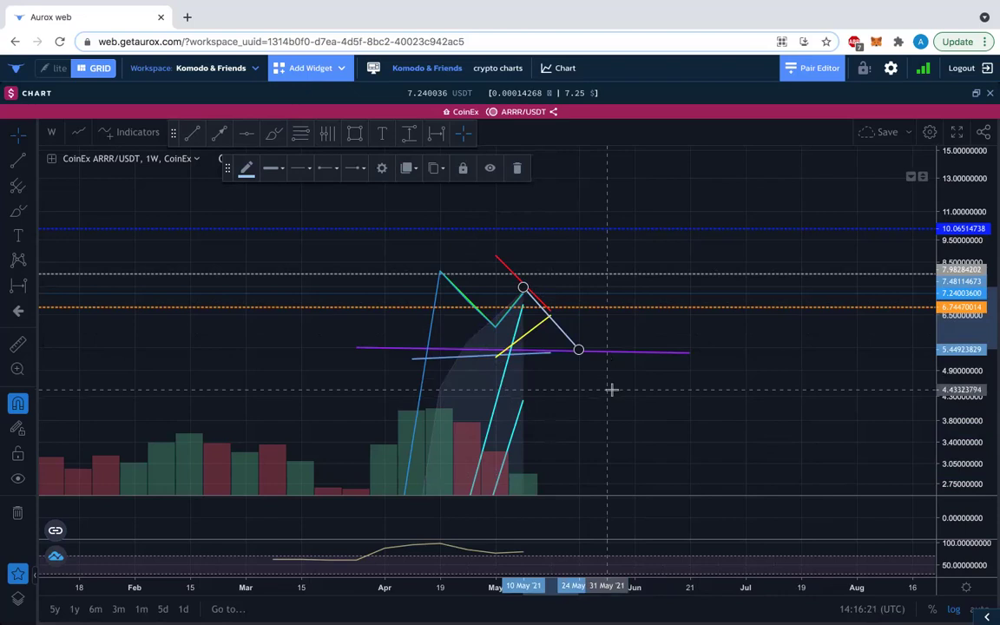
pyautogui.click(579, 350)
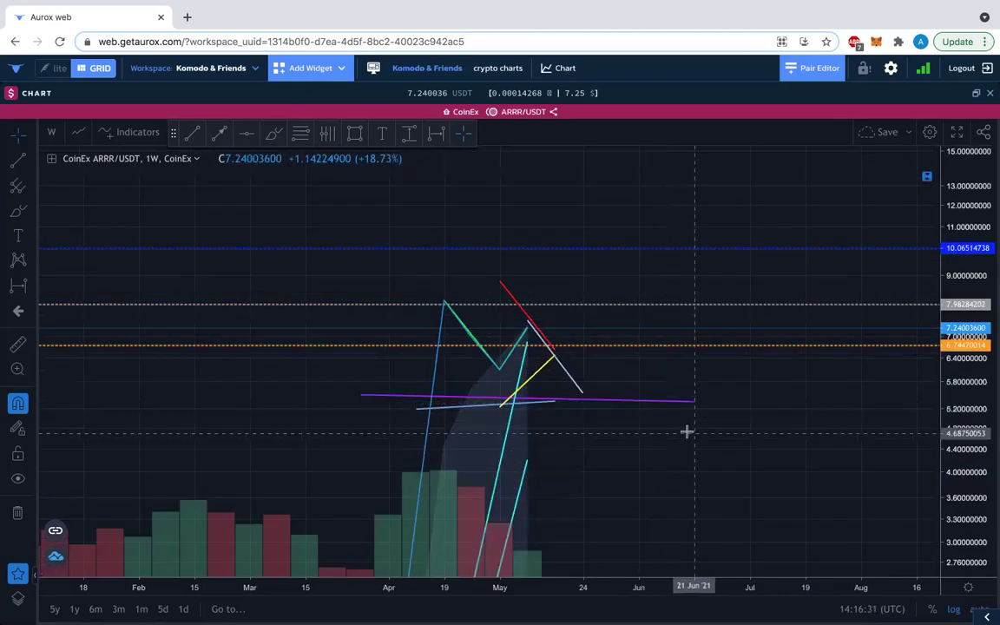
# Step: Switch the ARRR/USDT chart to the daily interval and bring the April to mid-June trend lines into view
pyautogui.click(52, 132)
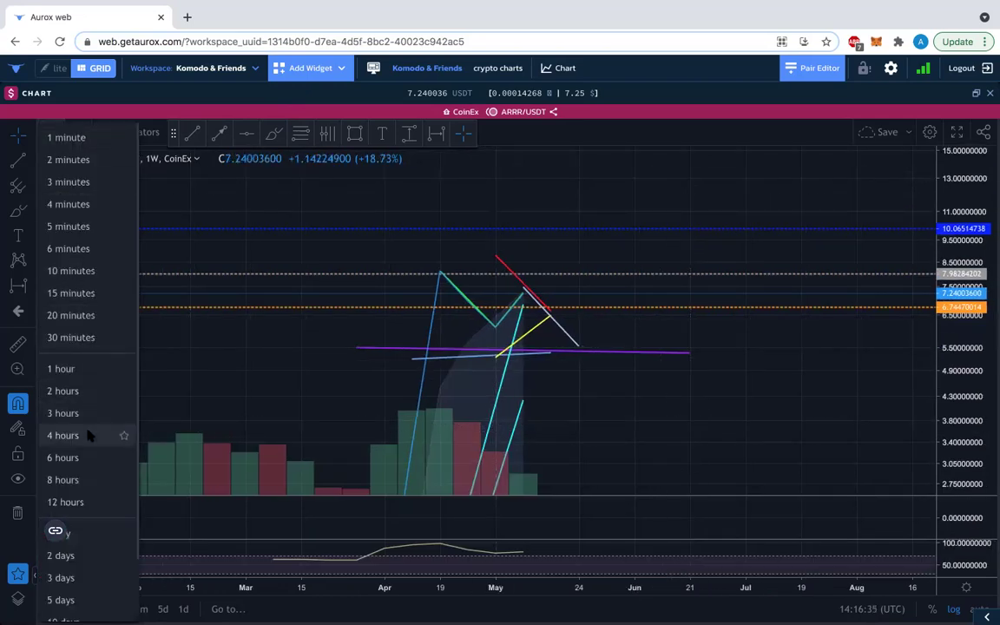
pyautogui.click(87, 536)
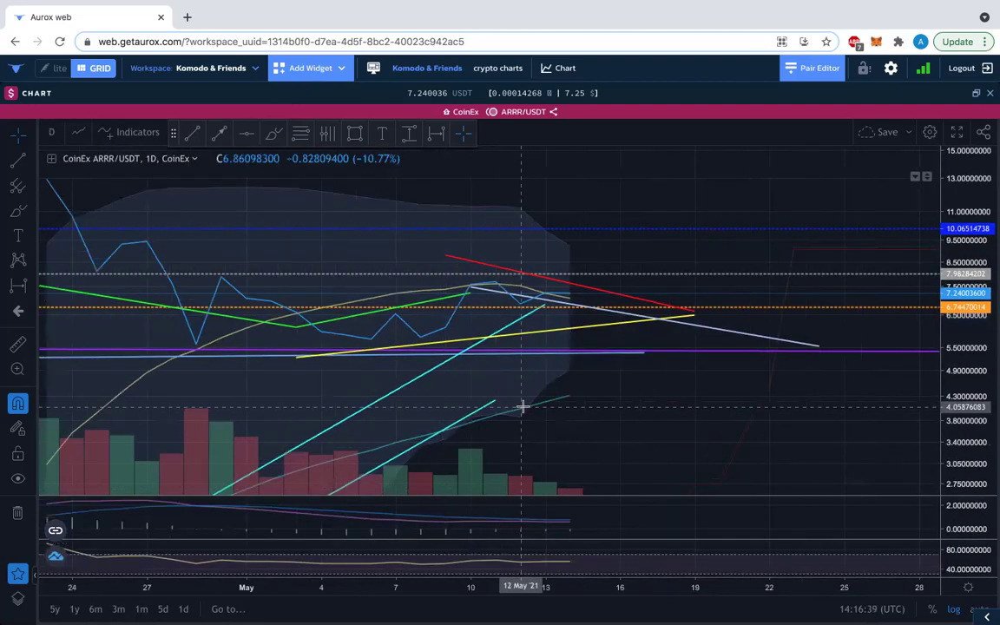
pyautogui.scroll(-5, 521, 406)
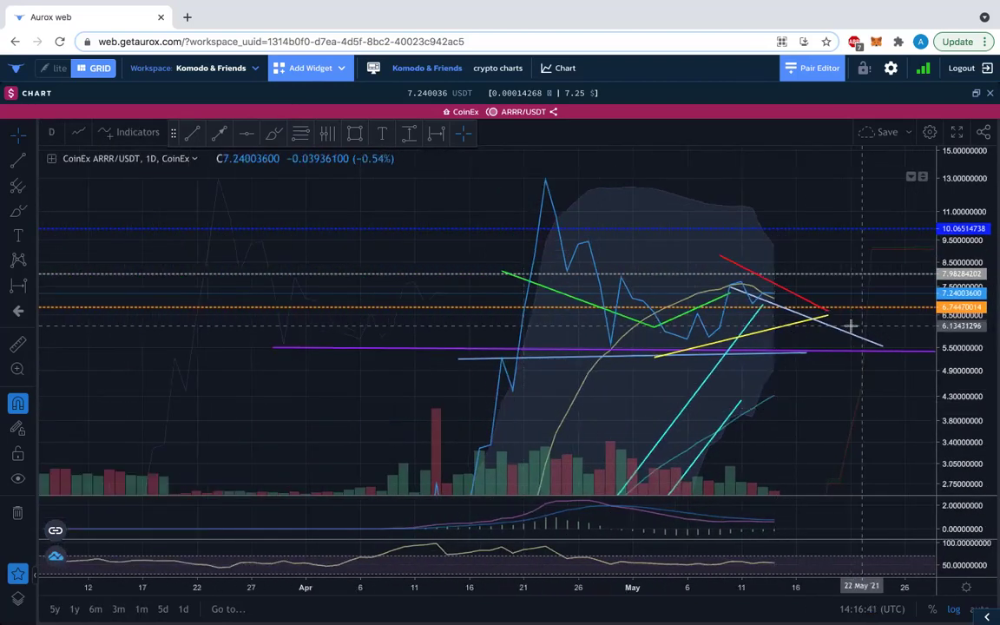
pyautogui.moveTo(879, 405); pyautogui.dragTo(722, 366)
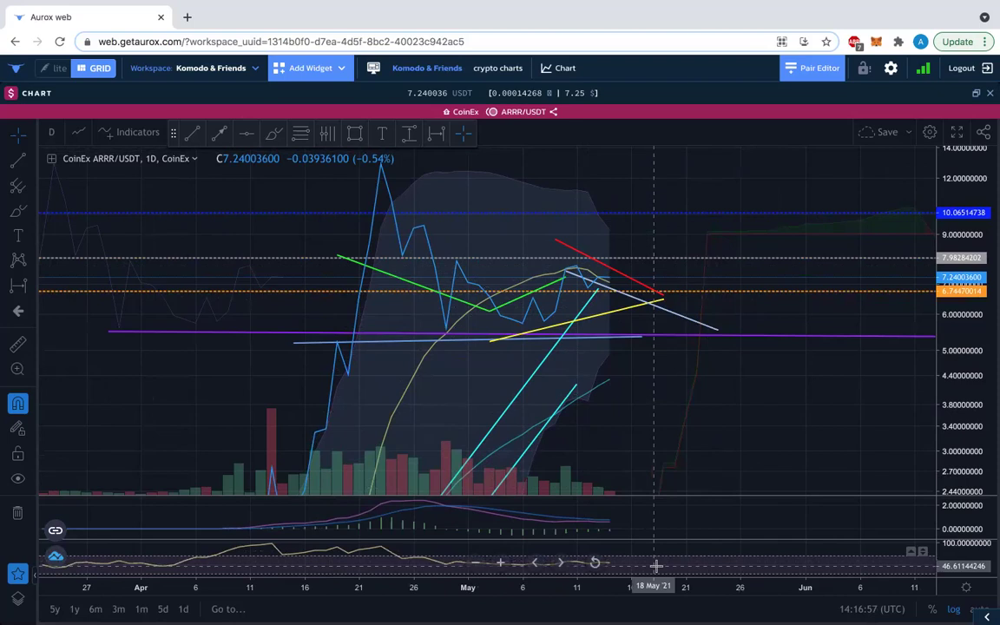
# Step: Examine the daily RSI curve enlarged over its whole history up to mid-May '21 and restore the price chart
pyautogui.doubleClick(656, 564)
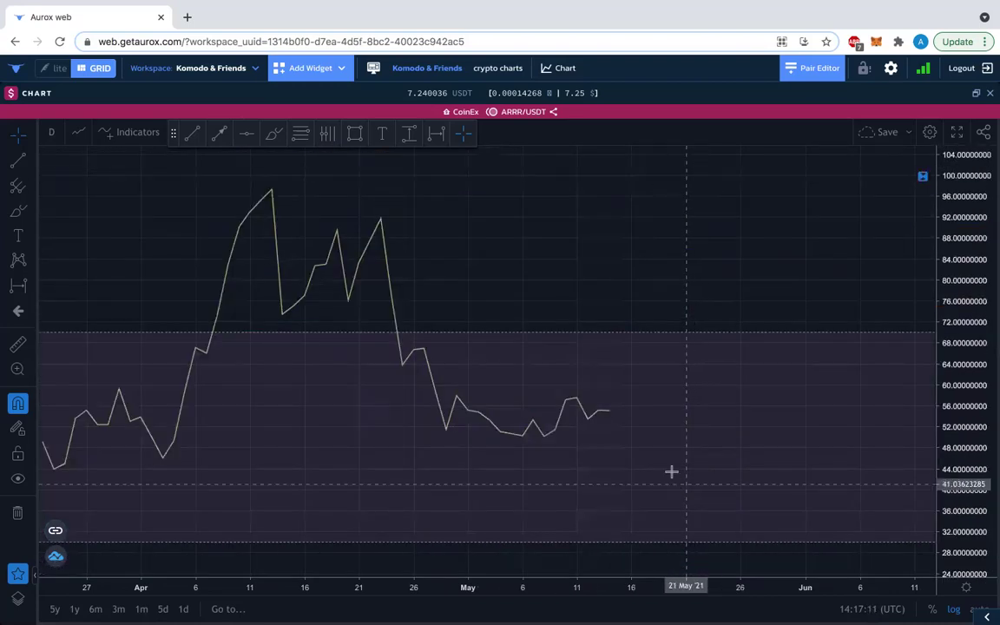
pyautogui.scroll(-10, 685, 475)
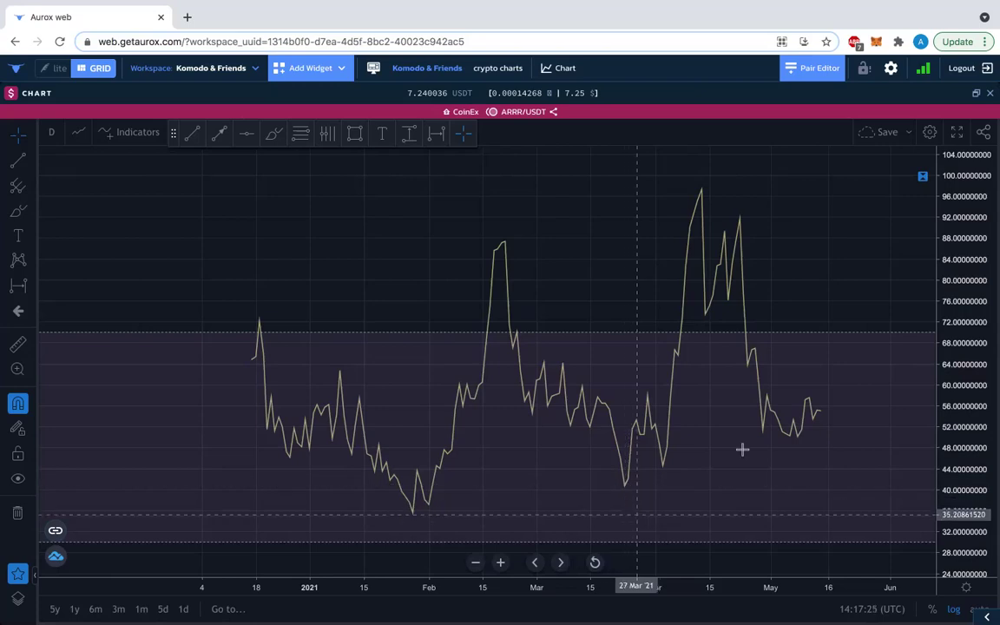
pyautogui.hscroll(10, 803, 356)
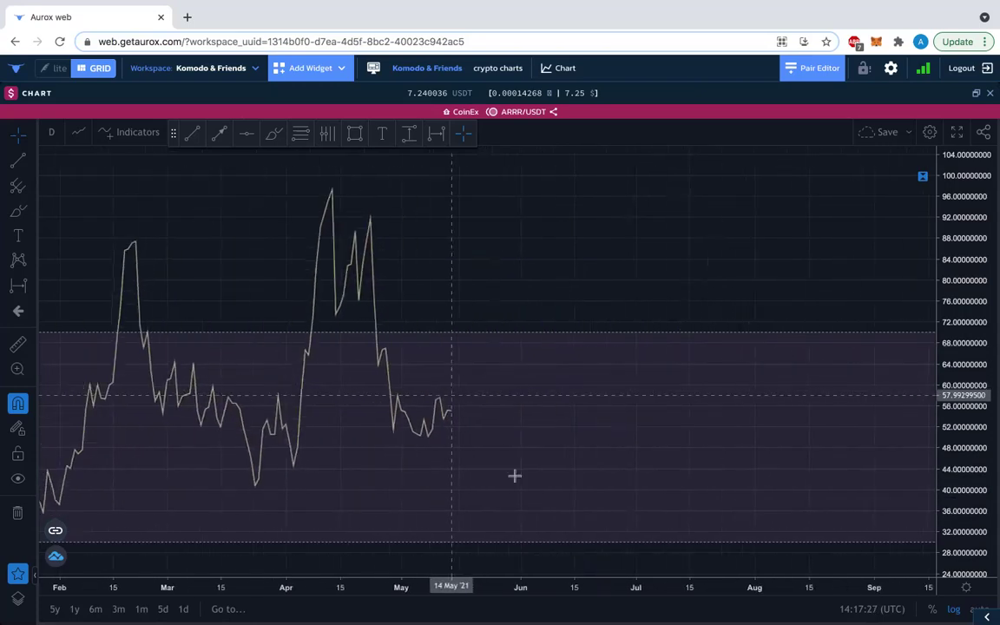
pyautogui.hscroll(-7, 843, 415)
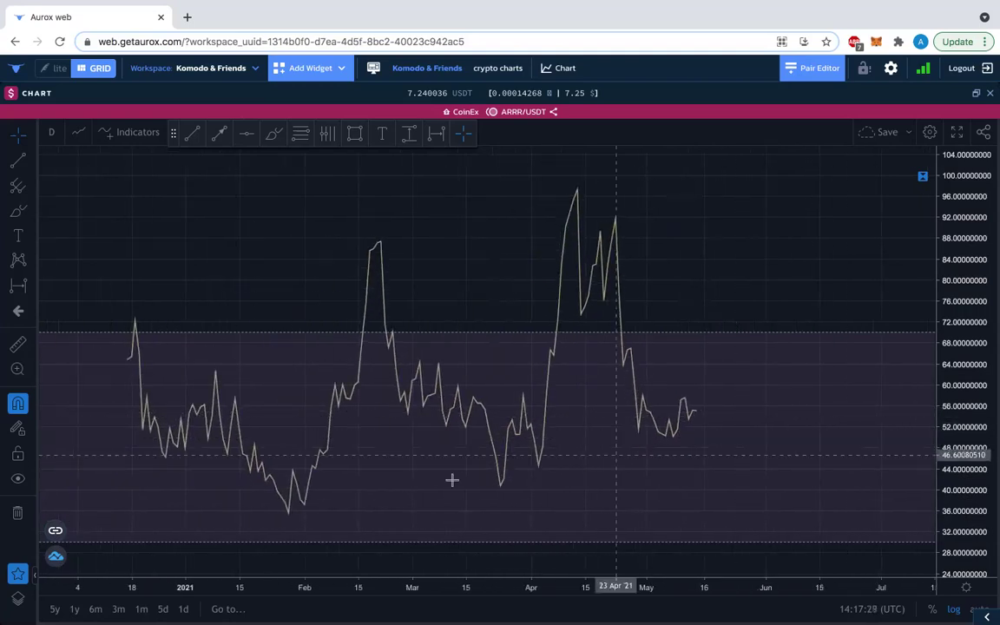
pyautogui.hscroll(-3, 502, 452)
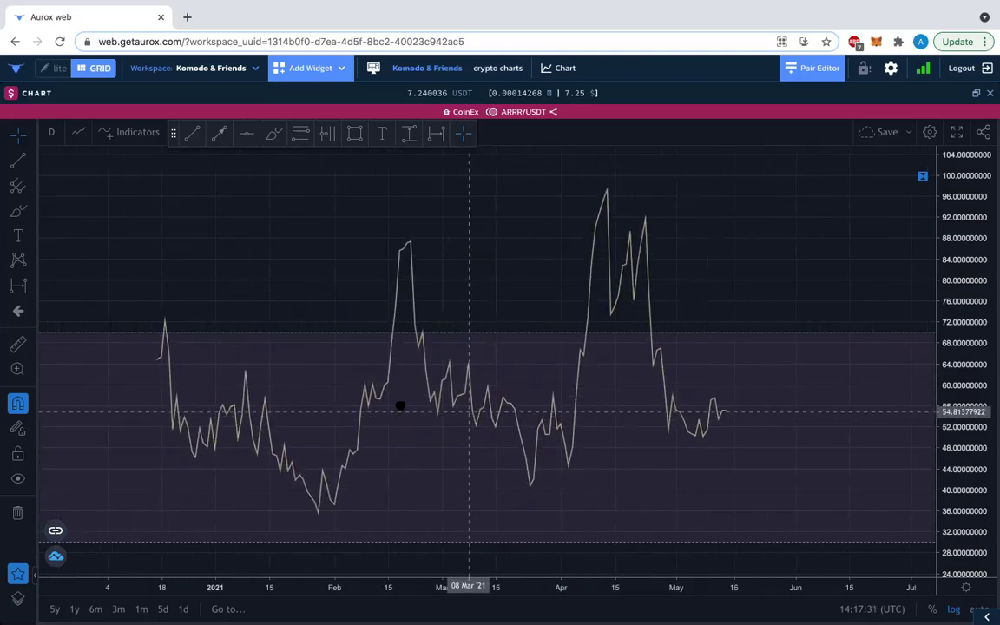
pyautogui.hscroll(3, 469, 412)
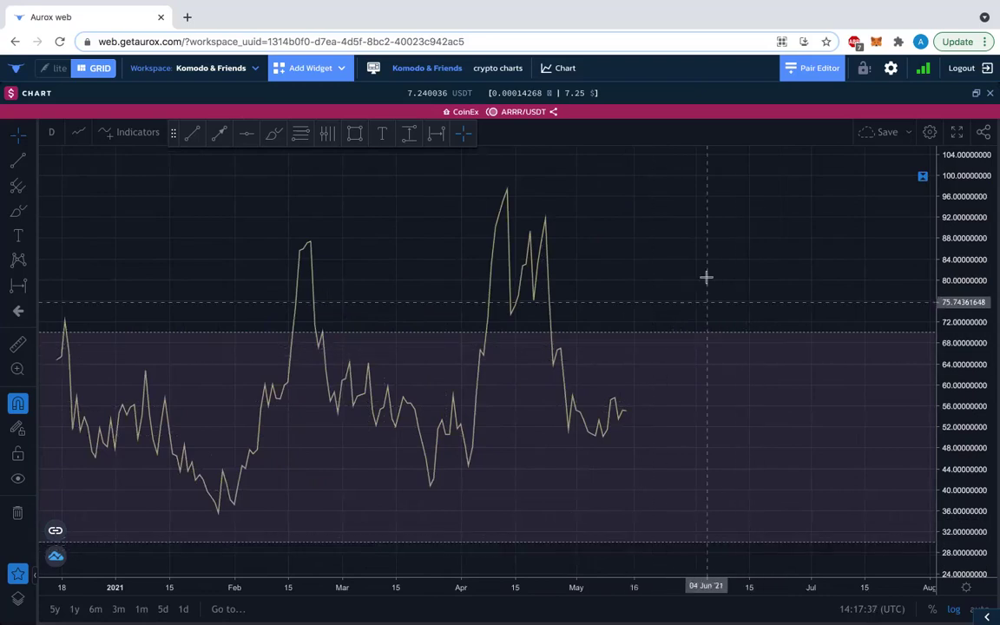
pyautogui.hscroll(2, 621, 272)
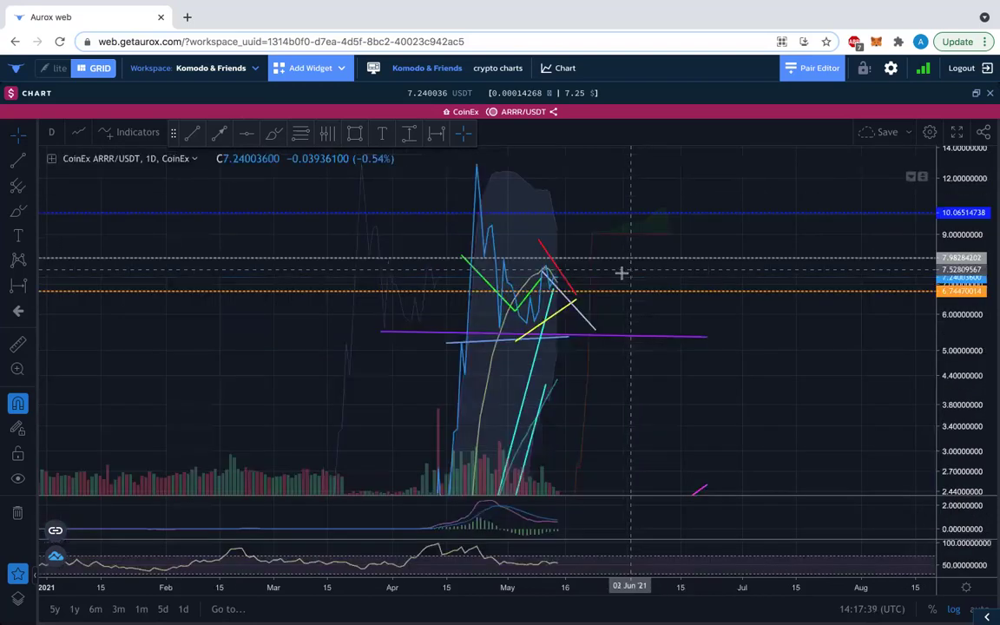
# Step: Draw green trend lines along the price from 12.90 on 23 Apr to about 8.12 on 25 Apr, about 9.32 on 27 Apr and the 29 Apr low
pyautogui.hscroll(3, 658, 392)
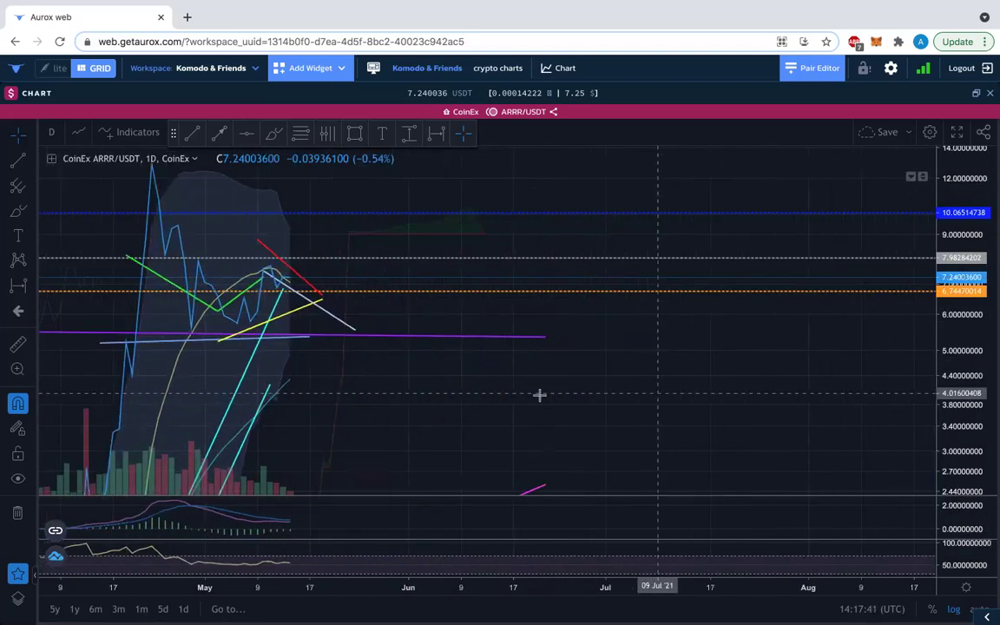
pyautogui.hscroll(3, 599, 418)
pyautogui.hscroll(-5, 660, 425)
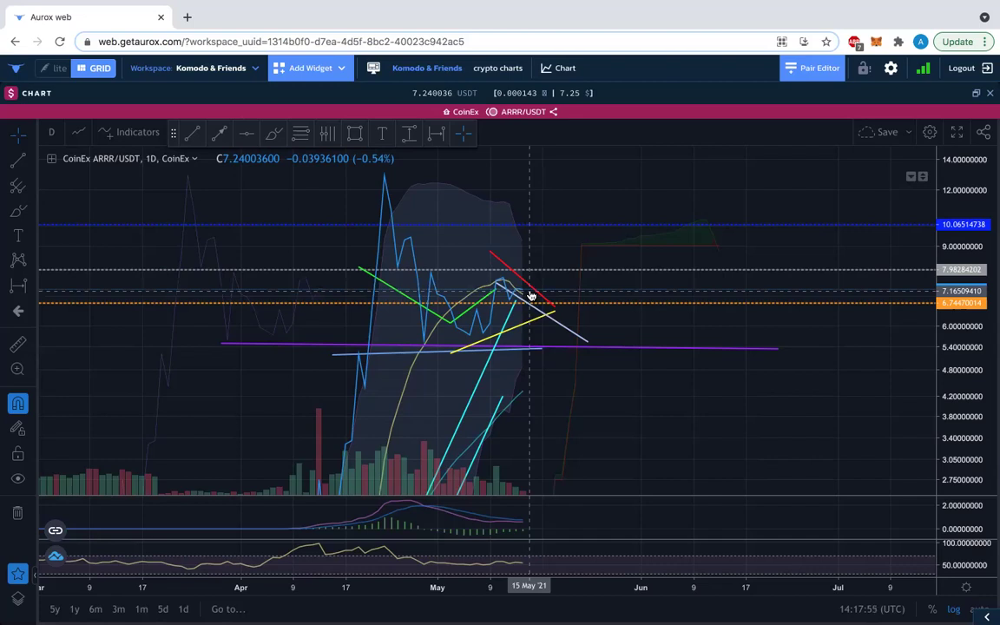
pyautogui.scroll(3, 531, 295)
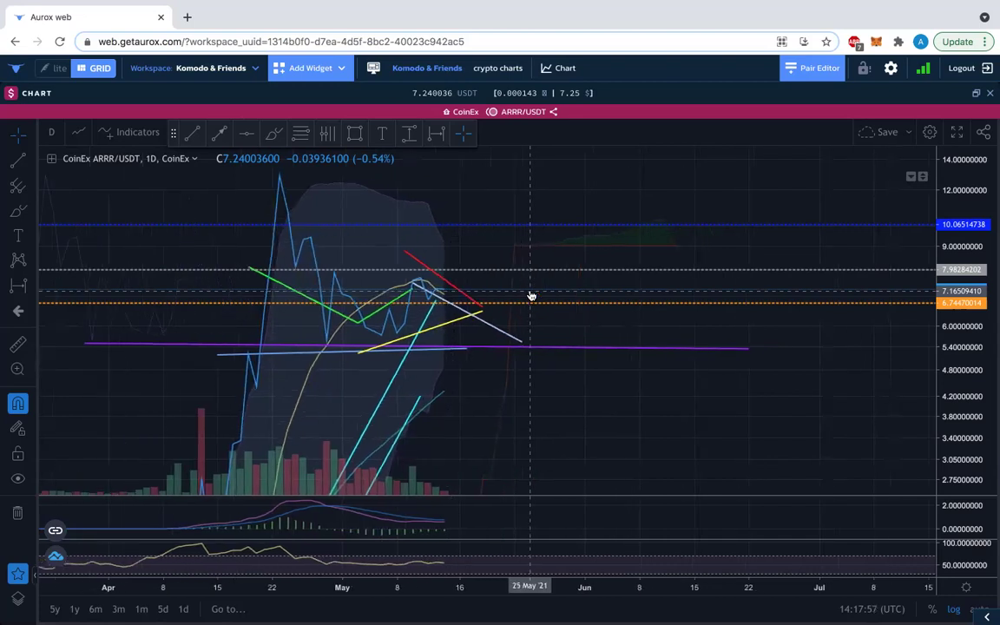
pyautogui.scroll(5, 664, 408)
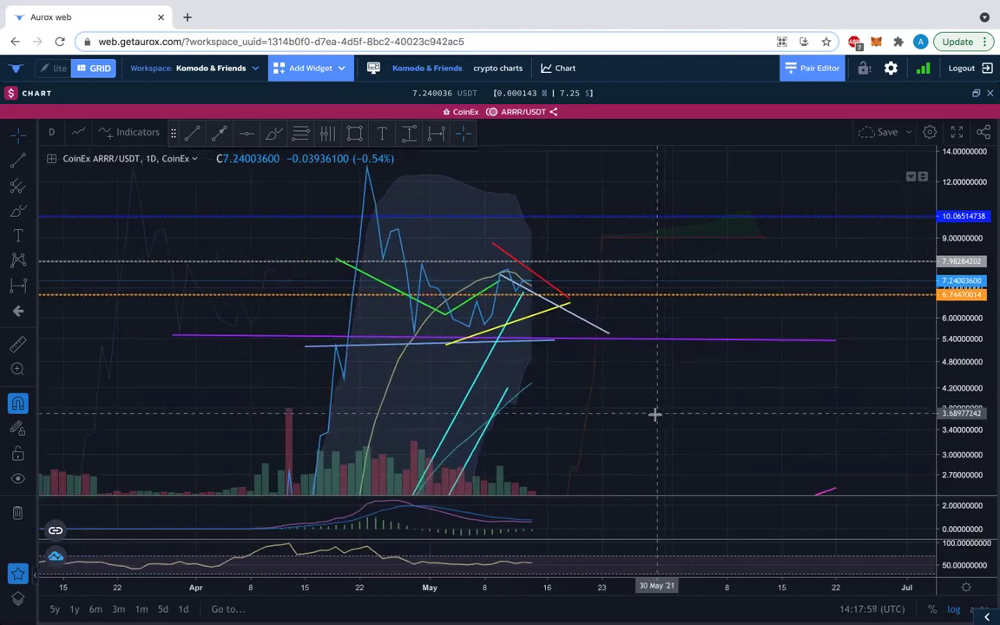
pyautogui.hscroll(-6, 699, 421)
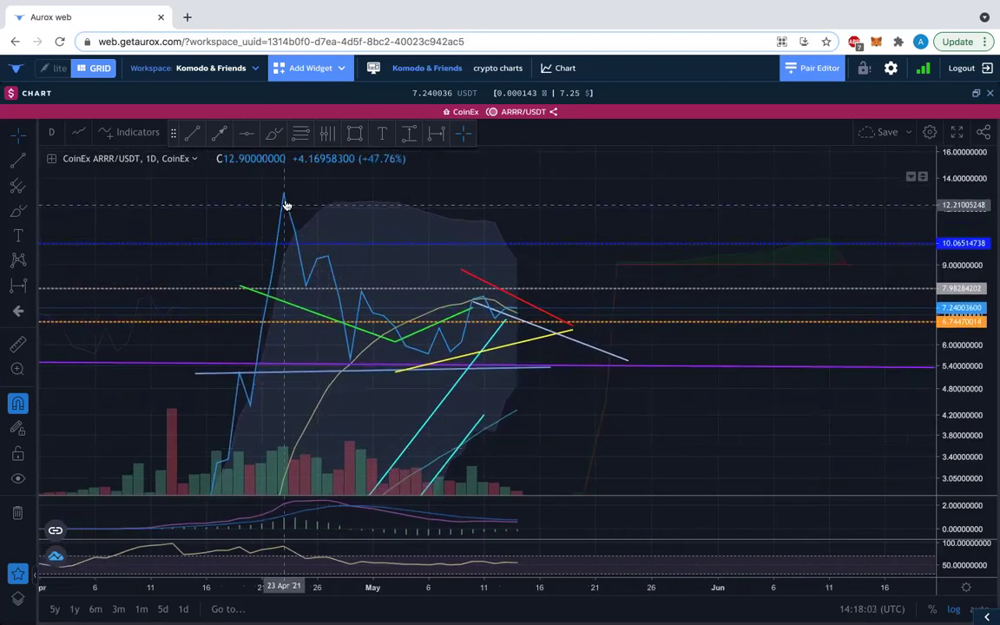
pyautogui.click(192, 133)
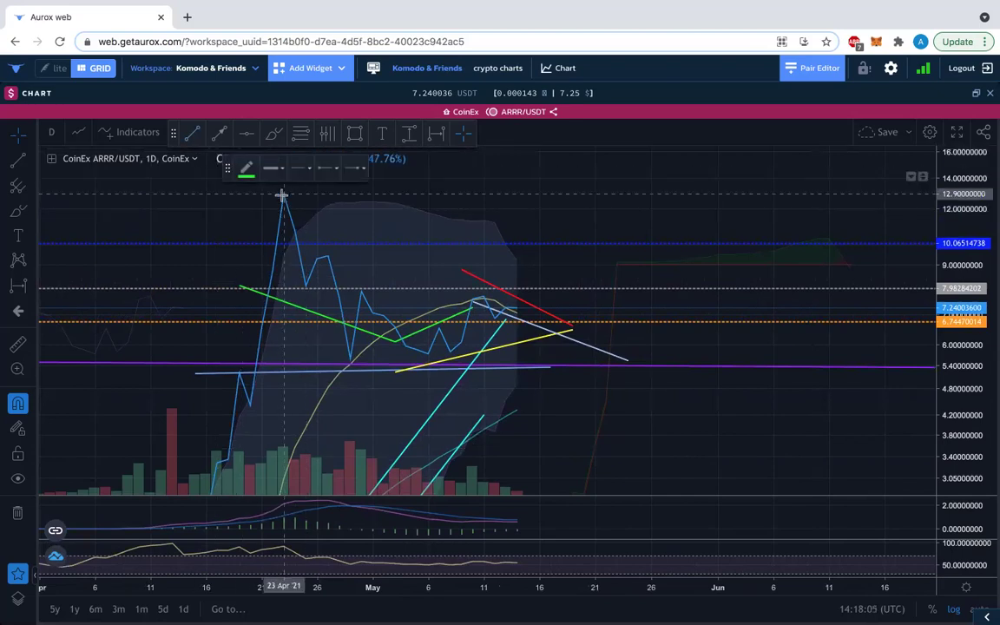
pyautogui.moveTo(283, 194); pyautogui.dragTo(306, 285)
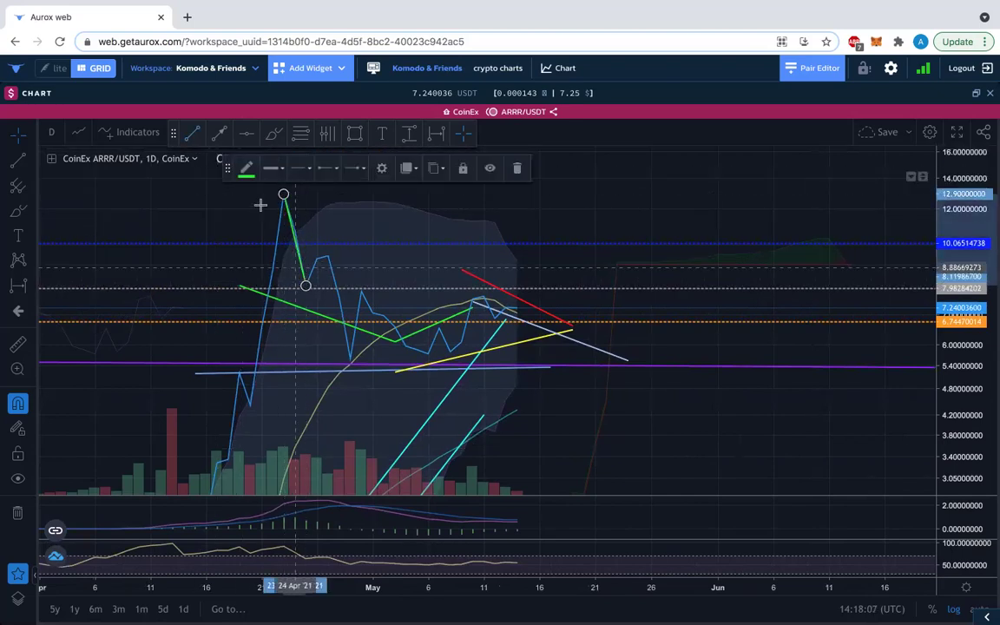
pyautogui.click(193, 134)
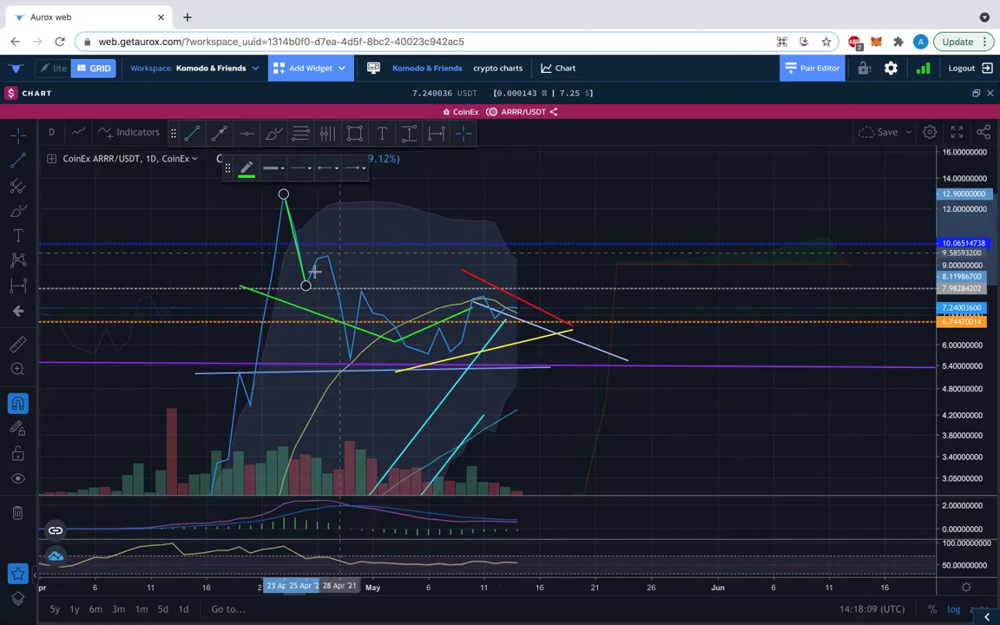
pyautogui.moveTo(323, 260)
pyautogui.mouseDown()
pyautogui.moveTo(349, 351)
pyautogui.moveTo(305, 285)
pyautogui.mouseUp()
pyautogui.click(193, 134)
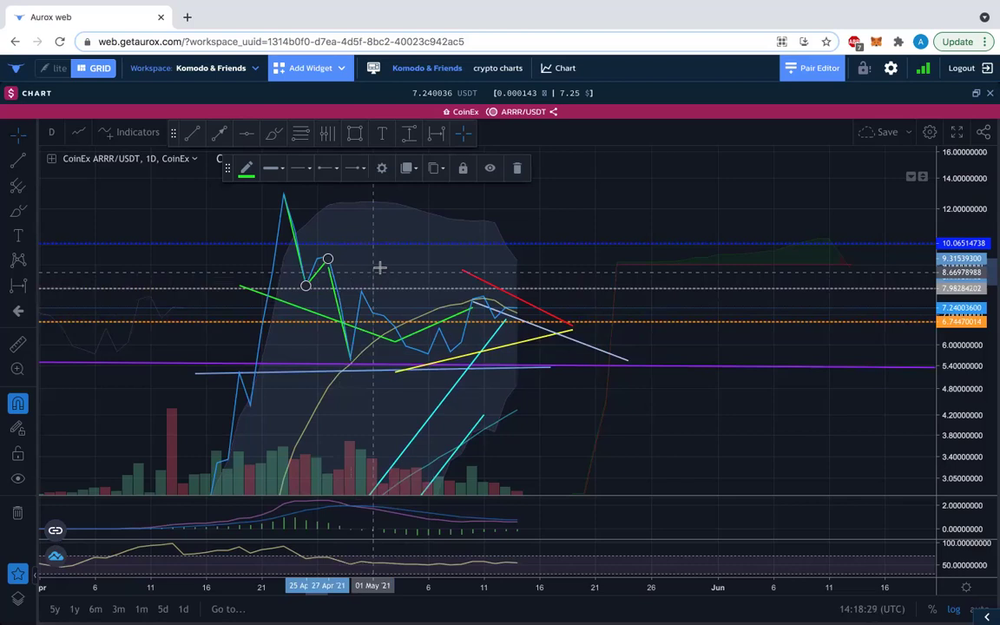
# Step: Examine the green zigzag against the longer-term cyan, magenta and yellow lines and the time-frame definitions on an expanded price range
pyautogui.scroll(-5, 380, 269)
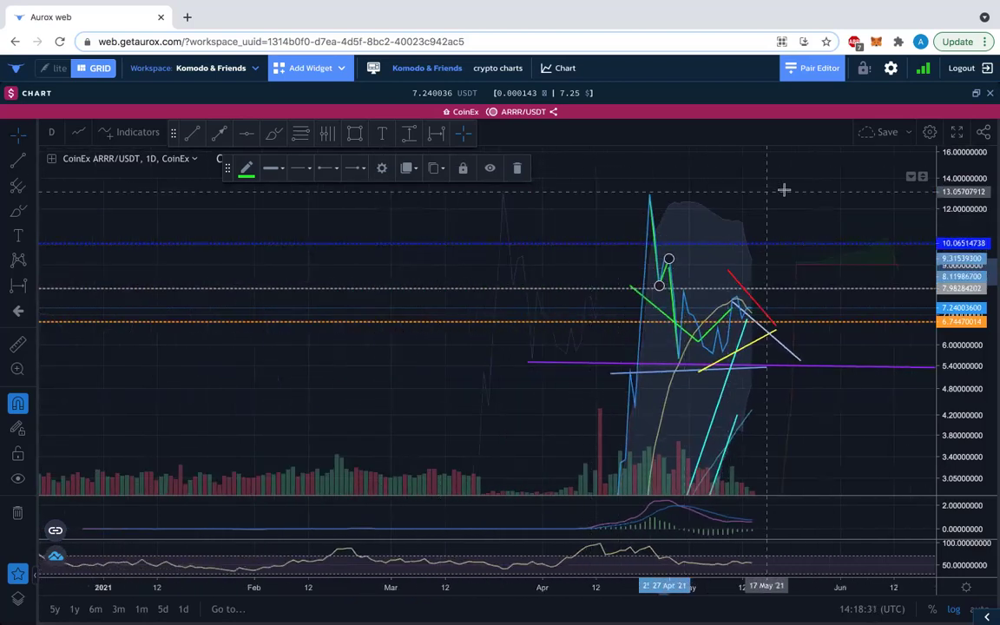
pyautogui.moveTo(782, 195); pyautogui.dragTo(518, 202)
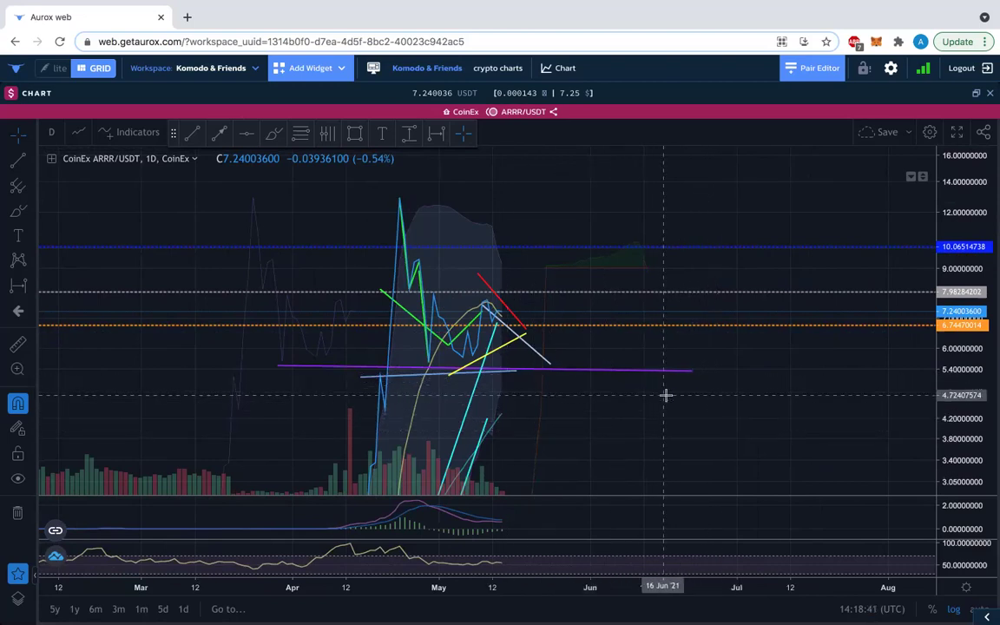
pyautogui.scroll(-2, 677, 397)
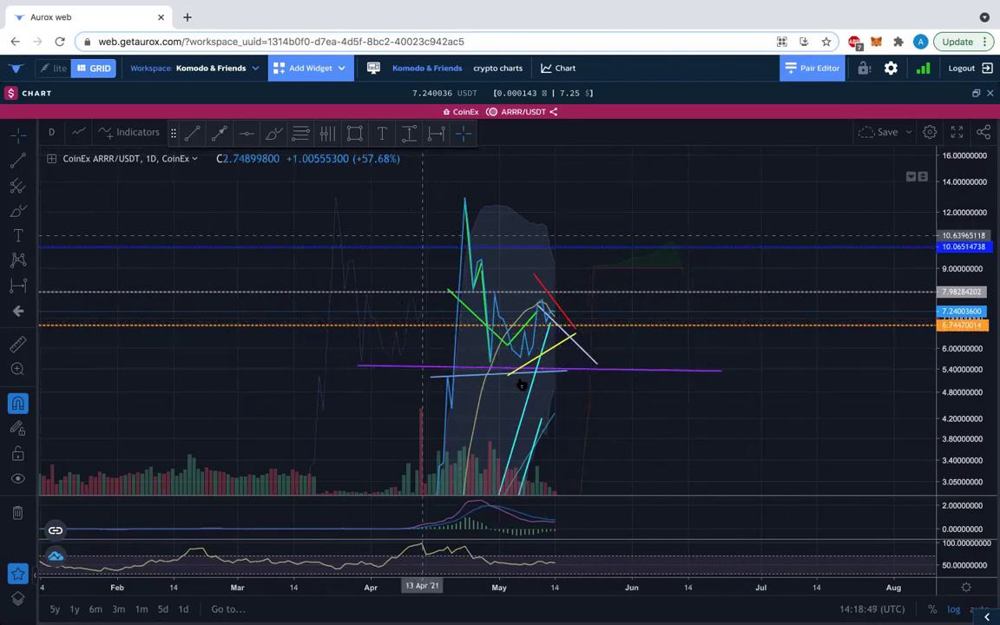
pyautogui.moveTo(968, 278); pyautogui.dragTo(968, 343)
pyautogui.moveTo(957, 252); pyautogui.dragTo(959, 286)
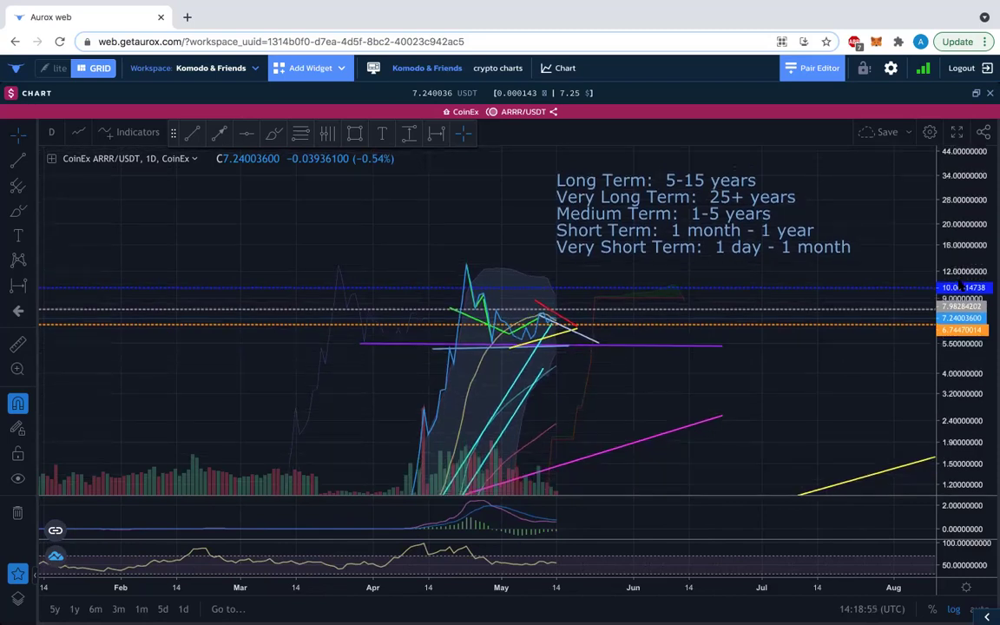
pyautogui.hscroll(-5, 796, 322)
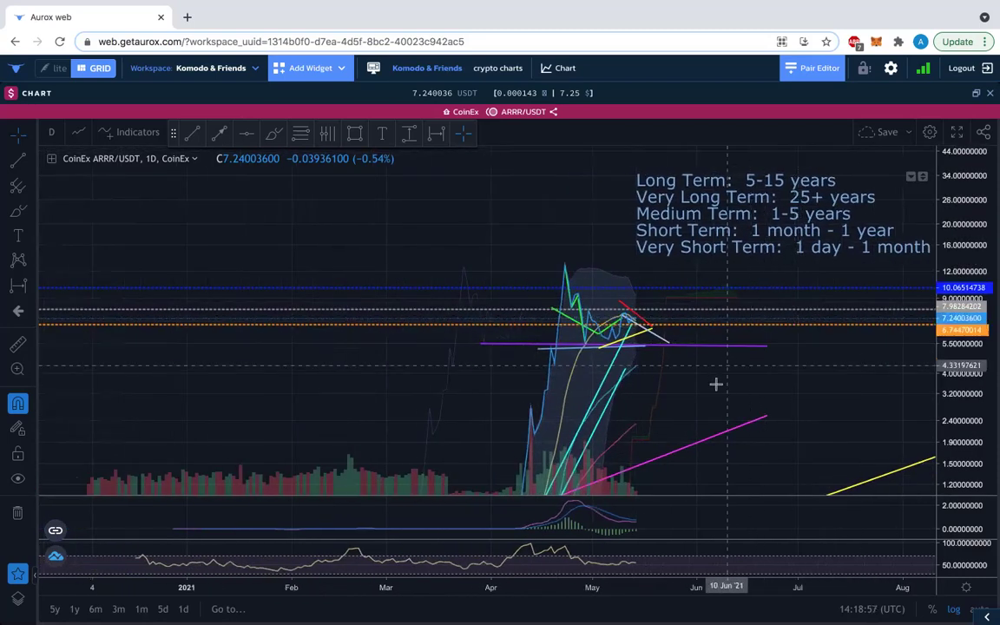
pyautogui.moveTo(672, 378); pyautogui.dragTo(506, 327)
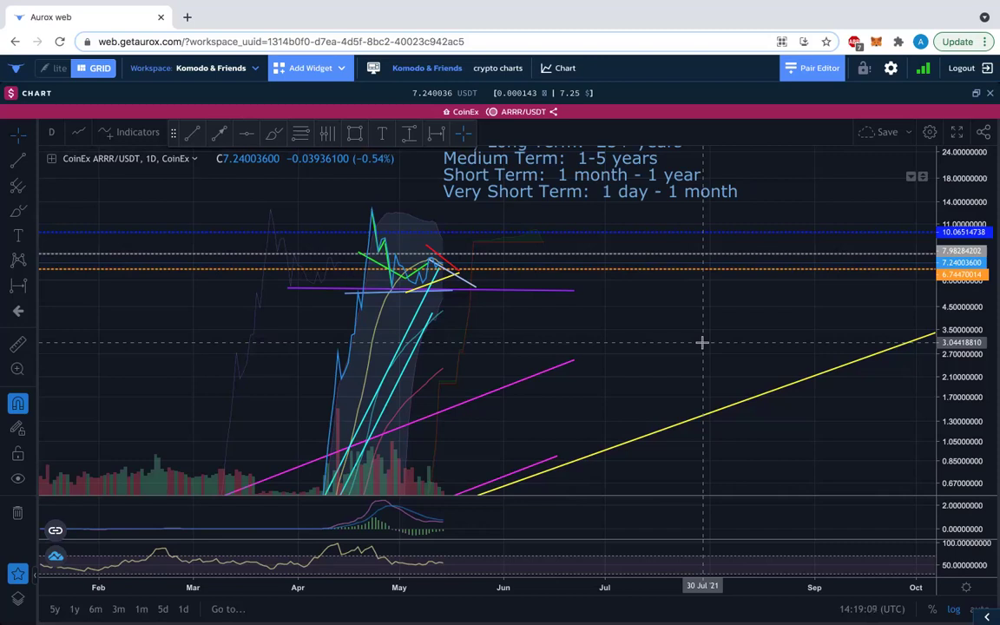
pyautogui.moveTo(961, 213); pyautogui.dragTo(893, 334)
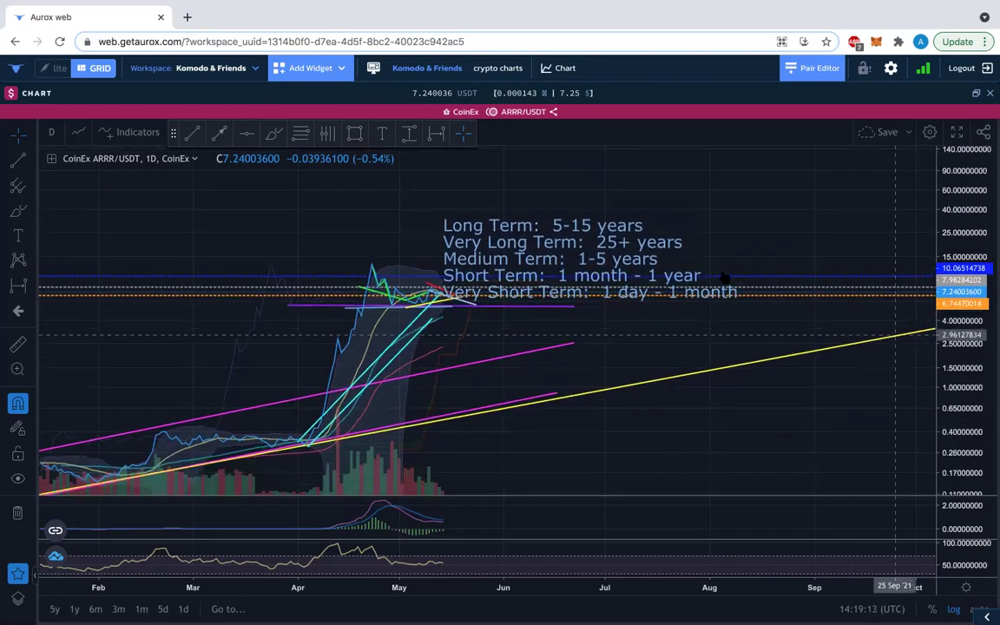
pyautogui.hscroll(-3, 675, 348)
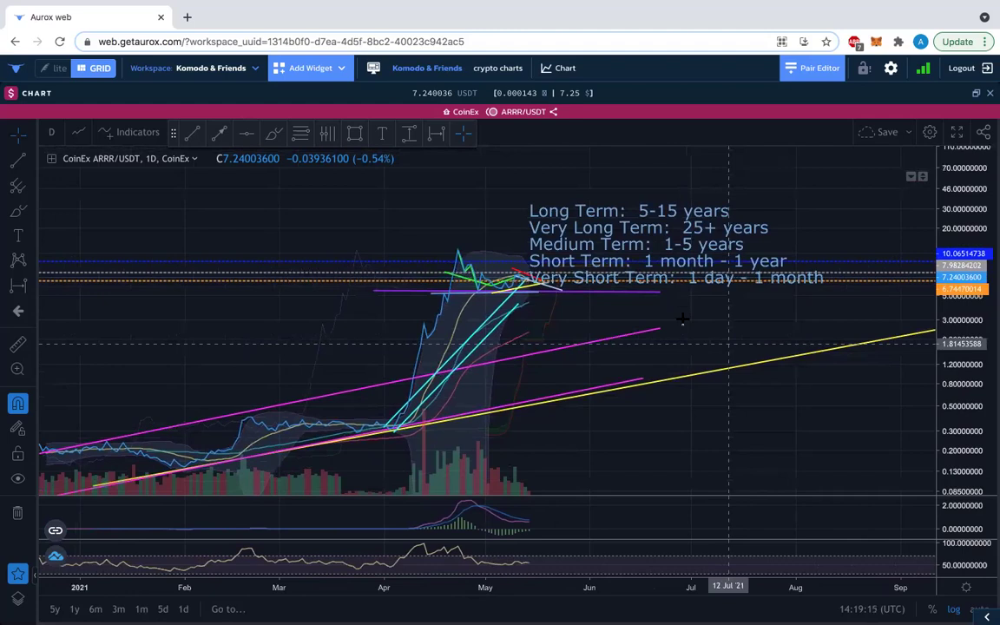
# Step: Move the time-frame definitions text up above the price peak, starting at 18 May '21, and show the long-term rising lines
pyautogui.moveTo(606, 219); pyautogui.dragTo(617, 179)
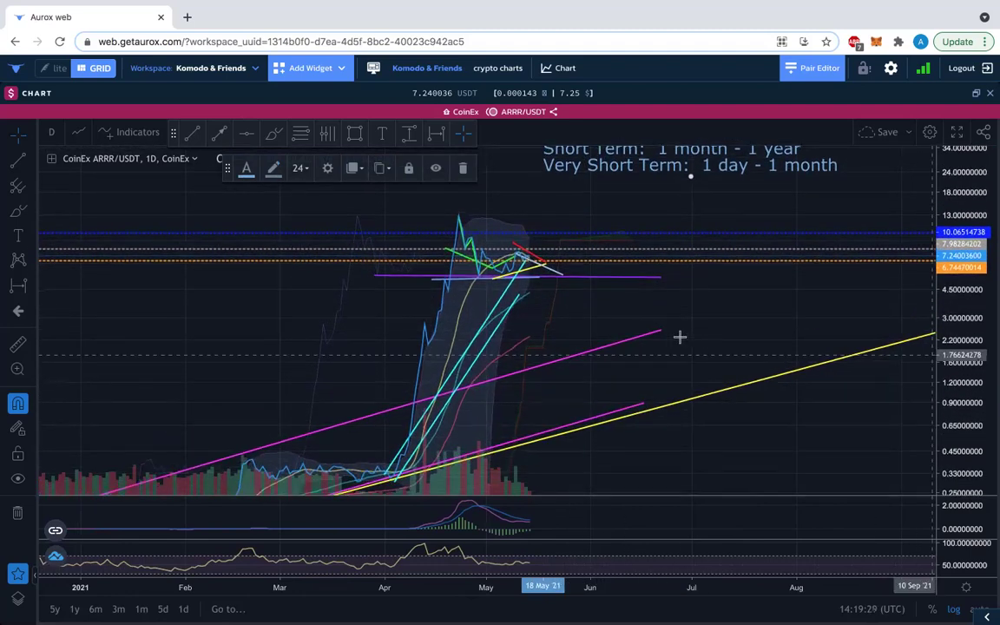
pyautogui.scroll(1, 364, 225)
pyautogui.scroll(2, 365, 225)
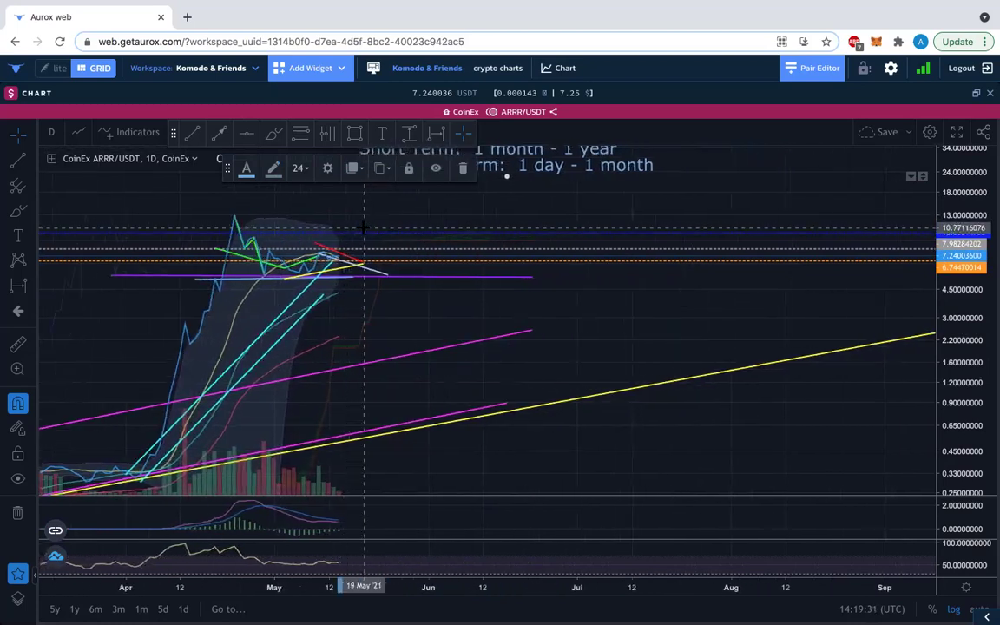
pyautogui.moveTo(649, 360); pyautogui.dragTo(804, 375)
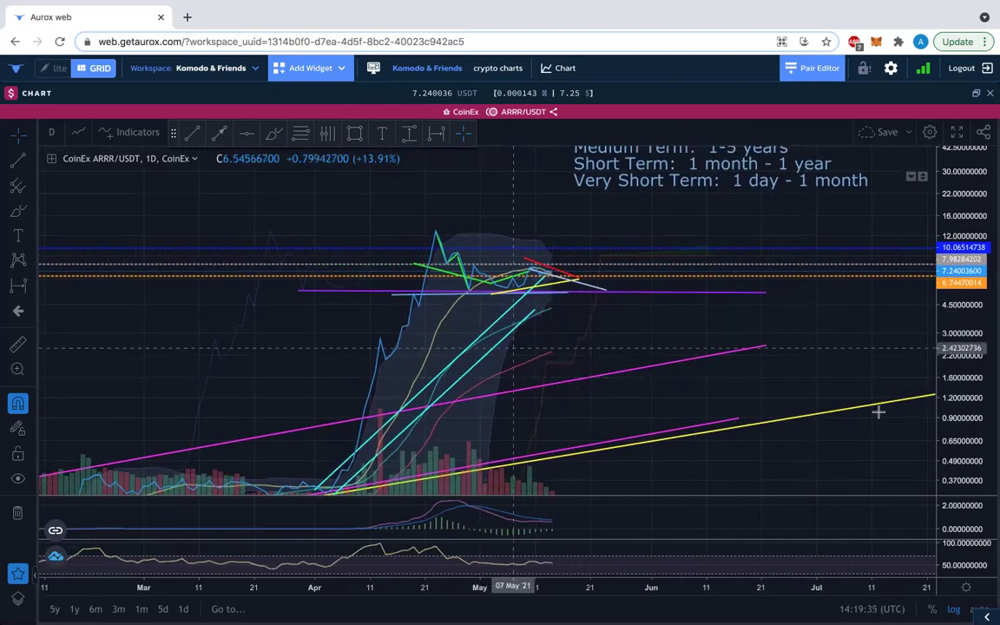
pyautogui.moveTo(963, 408); pyautogui.dragTo(965, 430)
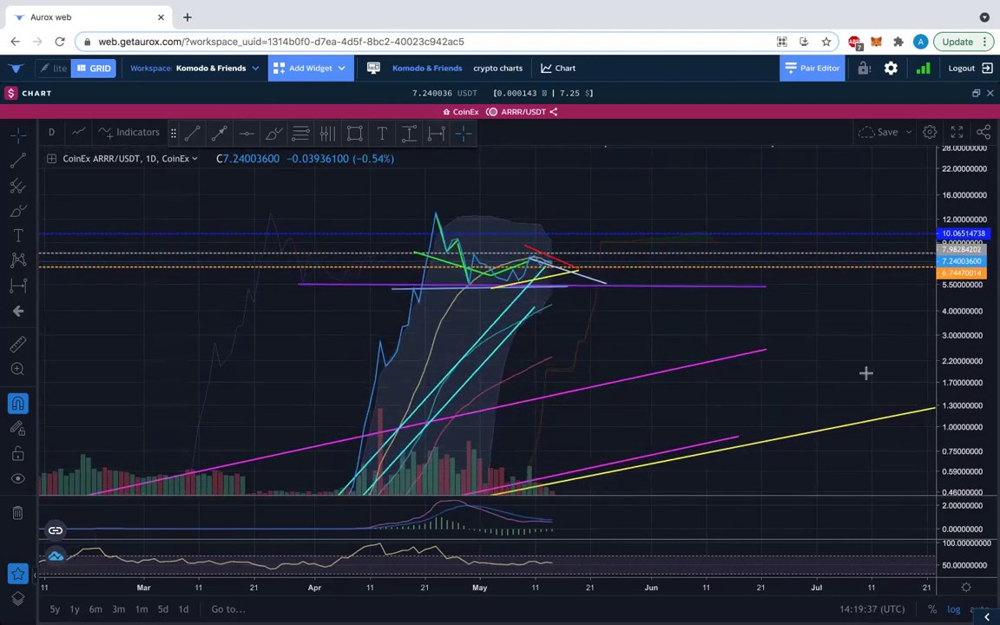
# Step: Measure the date range from the 23 Apr '21 price peak to 23 May '21
pyautogui.moveTo(758, 339); pyautogui.dragTo(779, 332)
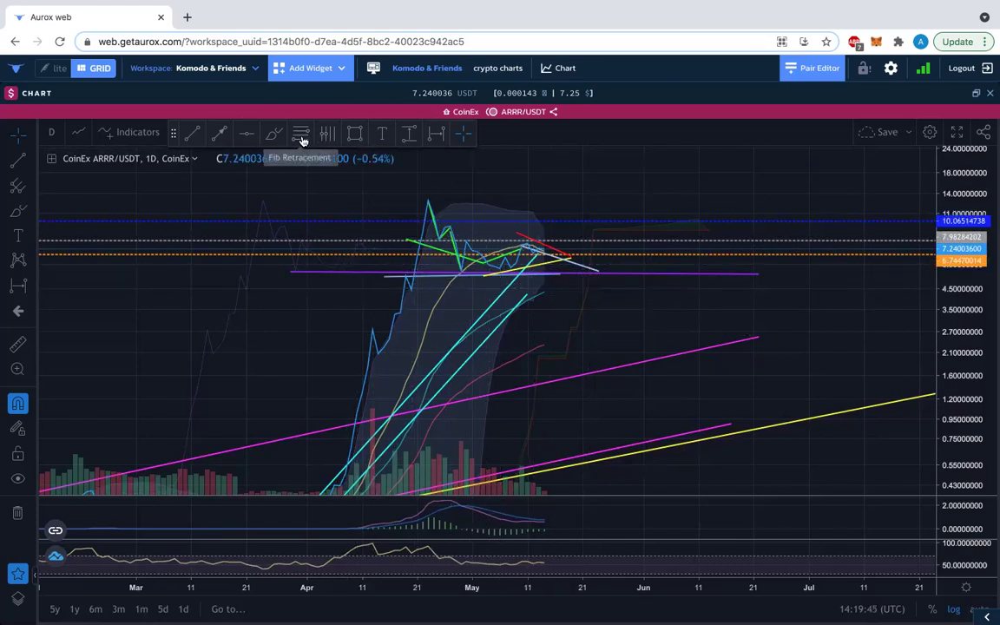
pyautogui.click(434, 139)
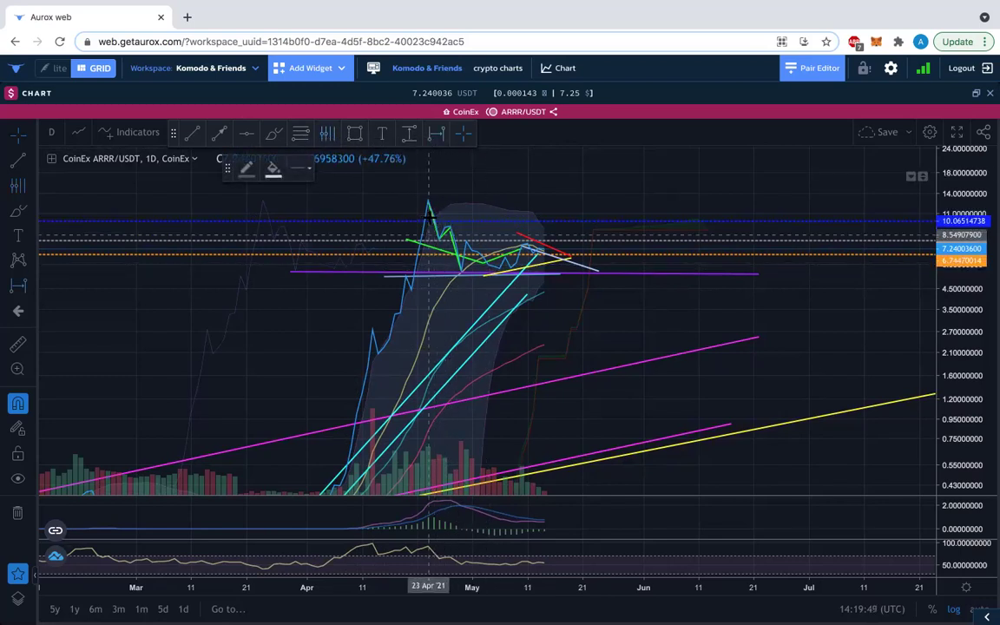
pyautogui.click(428, 234)
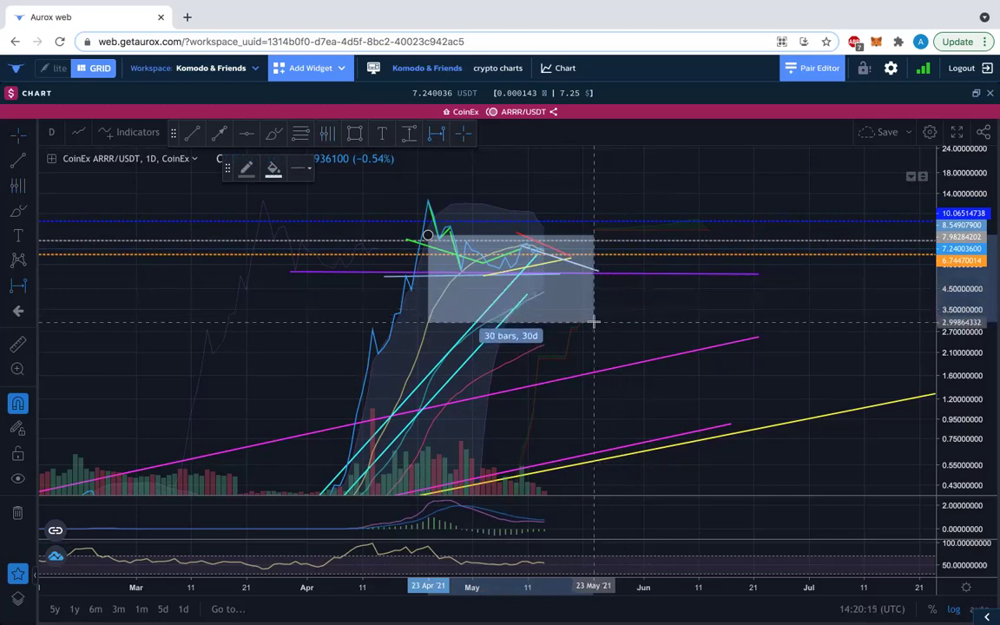
pyautogui.click(594, 322)
pyautogui.click(594, 325)
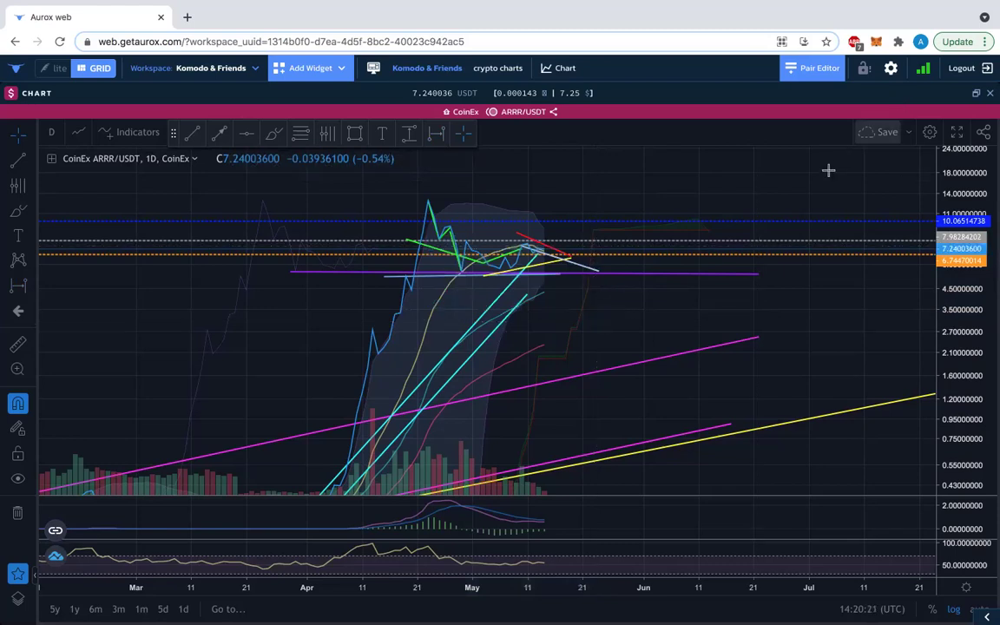
# Step: Examine the daily MACD lines and histogram enlarged to the full chart, and return ARRR/USDT to the widget grid
pyautogui.doubleClick(596, 519)
pyautogui.moveTo(651, 371); pyautogui.dragTo(618, 365)
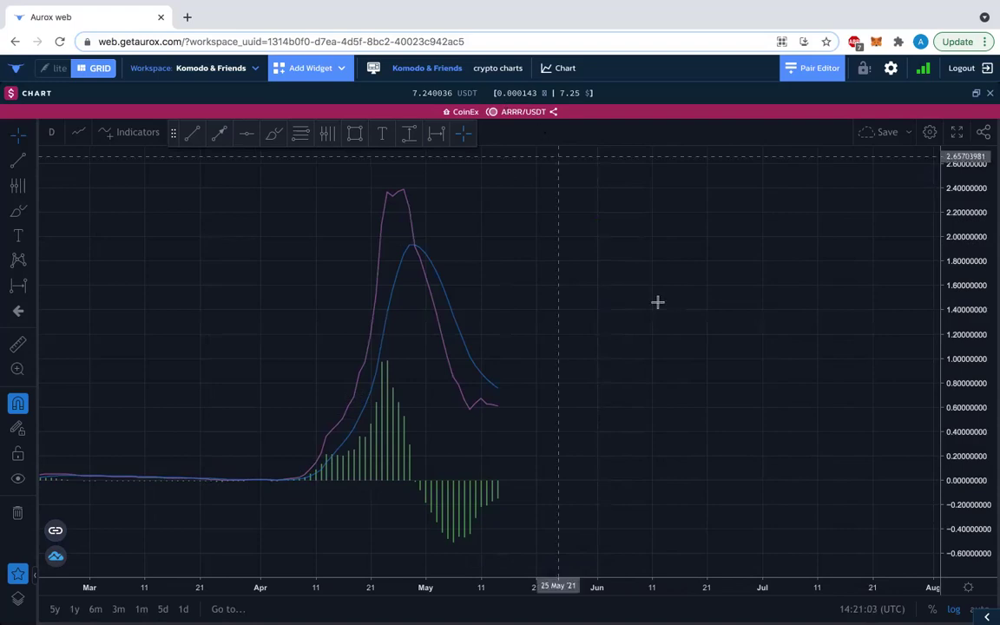
pyautogui.click(974, 95)
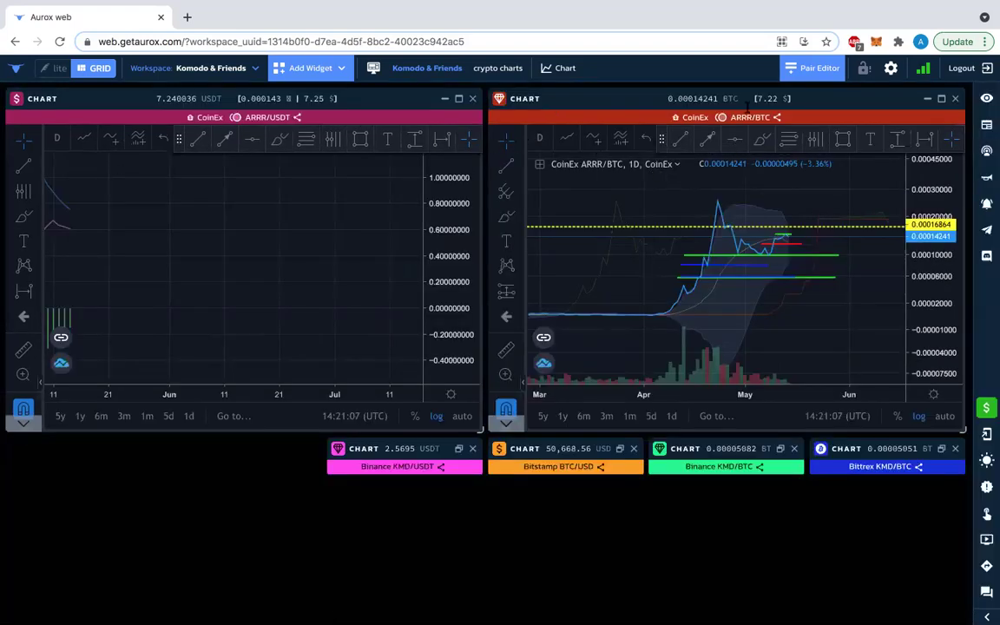
# Step: Maximise the ARRR/BTC chart and show its daily price curve with the horizontal levels around the April peak and May low
pyautogui.click(942, 100)
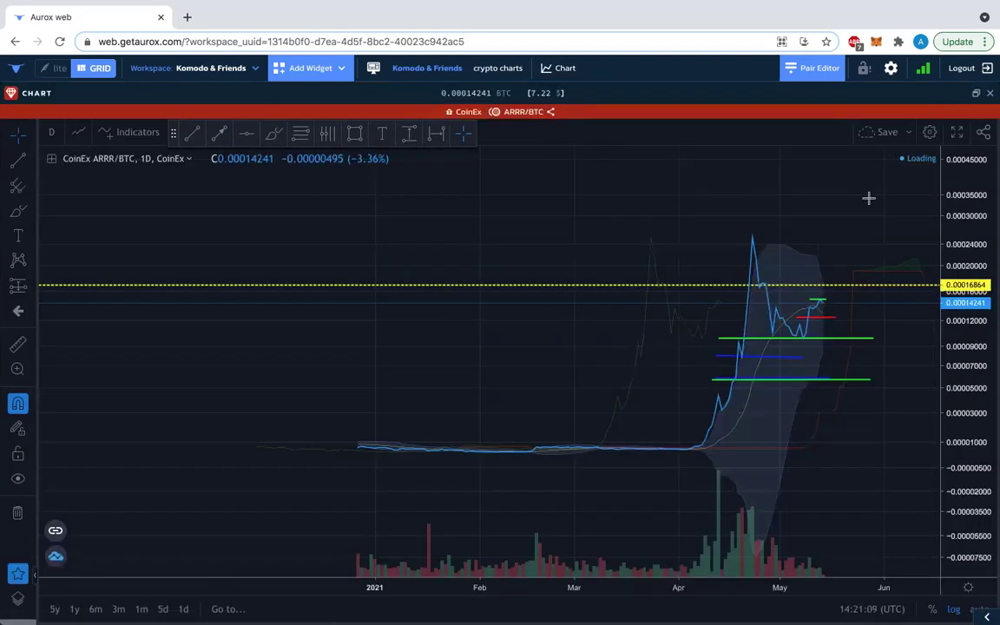
pyautogui.moveTo(775, 203); pyautogui.dragTo(488, 206)
pyautogui.moveTo(597, 201); pyautogui.dragTo(538, 208)
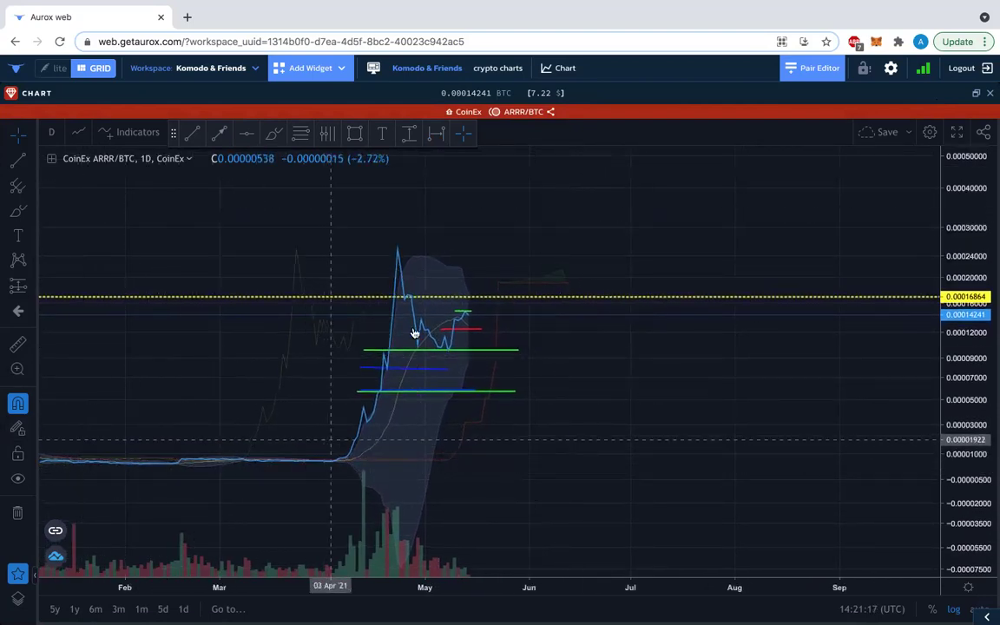
pyautogui.scroll(2, 605, 437)
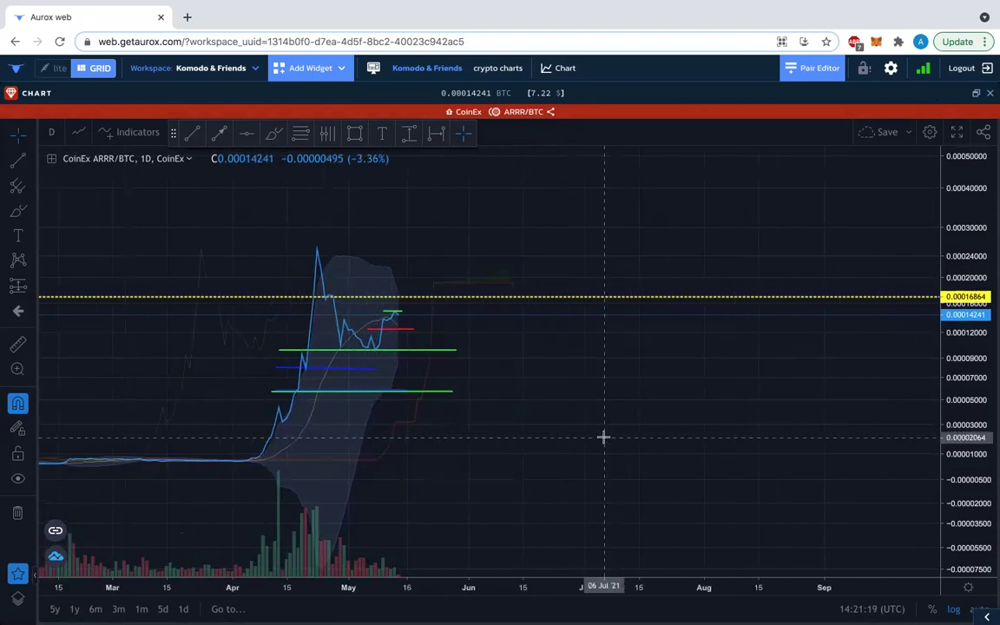
pyautogui.moveTo(589, 439); pyautogui.dragTo(664, 445)
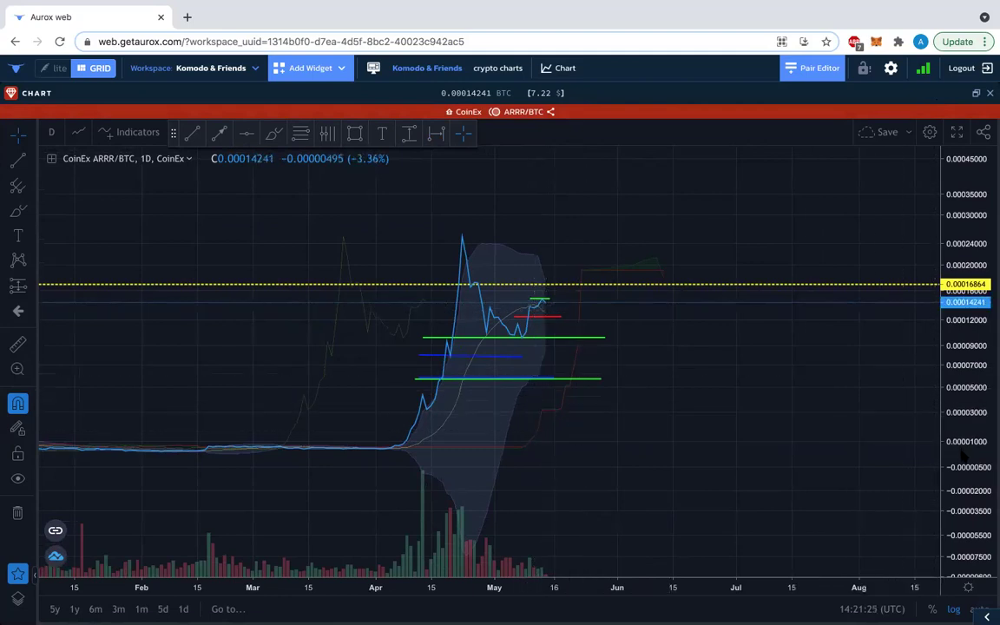
pyautogui.moveTo(959, 453); pyautogui.dragTo(963, 425)
pyautogui.scroll(5, 772, 424)
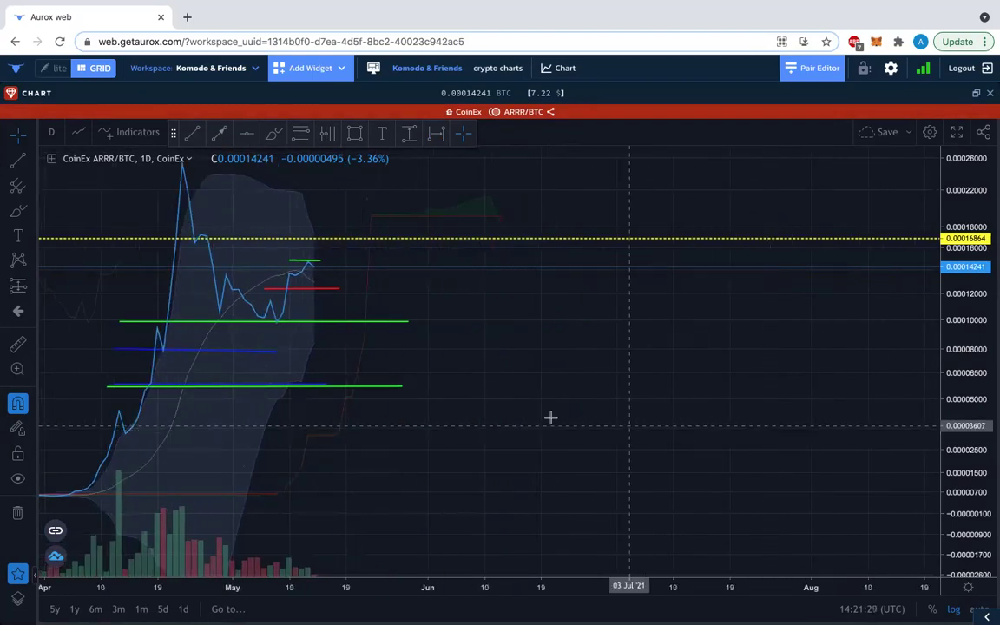
pyautogui.moveTo(684, 397); pyautogui.dragTo(816, 439)
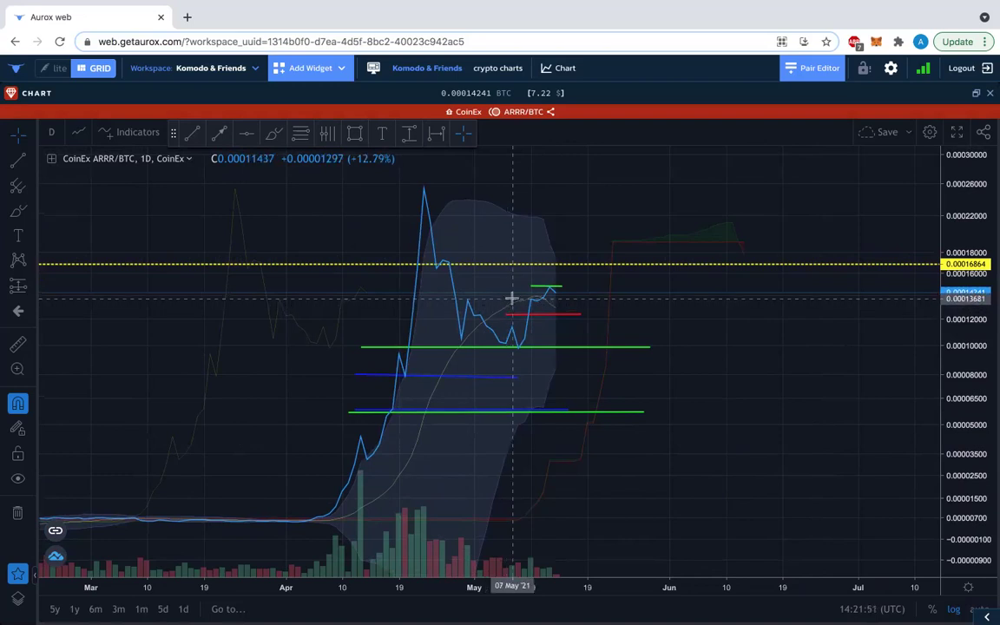
# Step: Draw a light-red horizontal line at 0.00013693, anchored on 10 May '21, and compare it with the short red line below
pyautogui.click(248, 137)
pyautogui.click(206, 168)
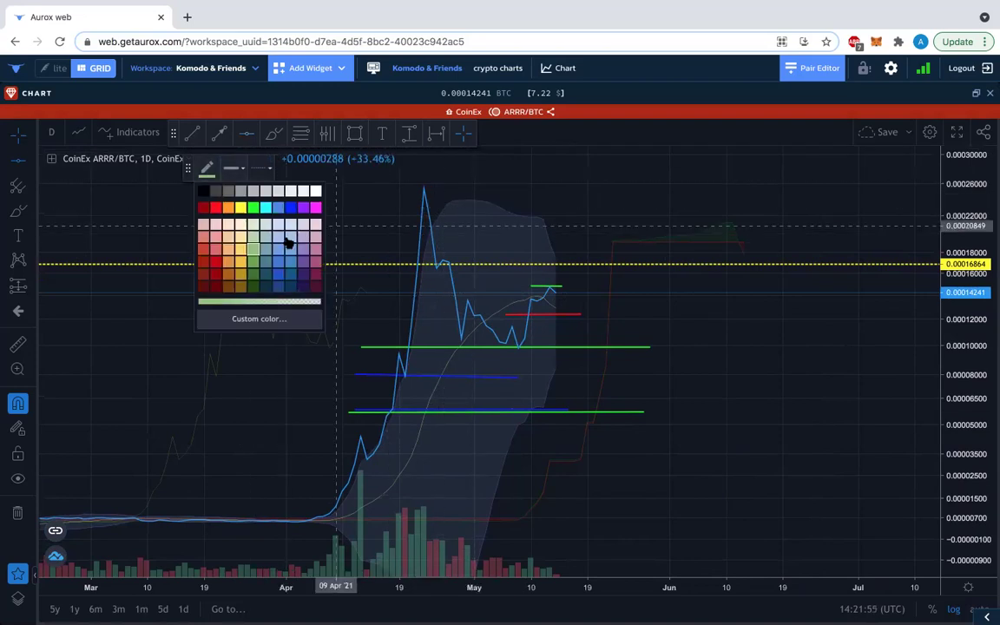
pyautogui.click(215, 240)
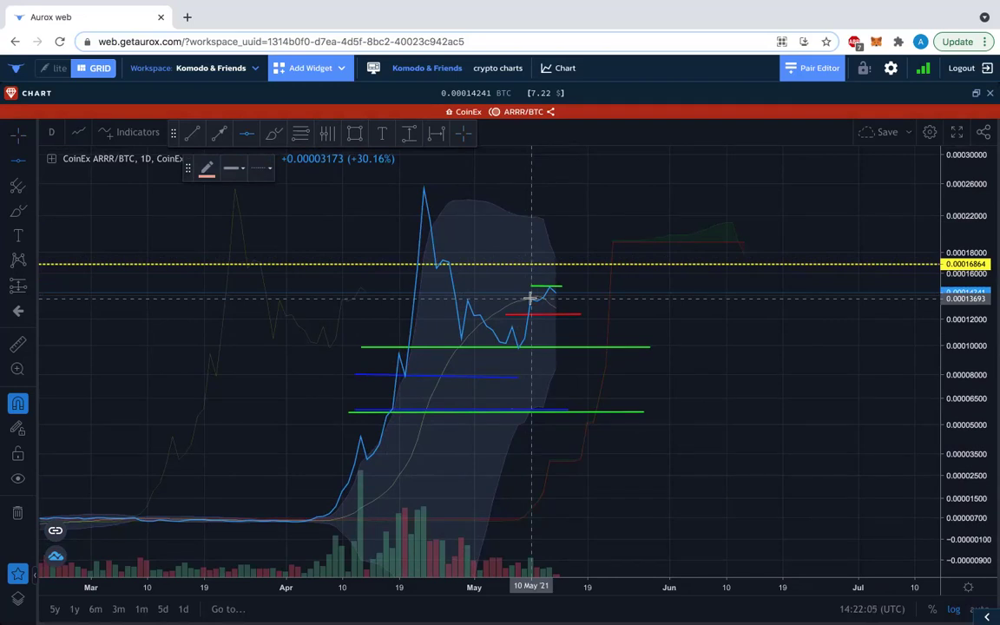
pyautogui.click(530, 298)
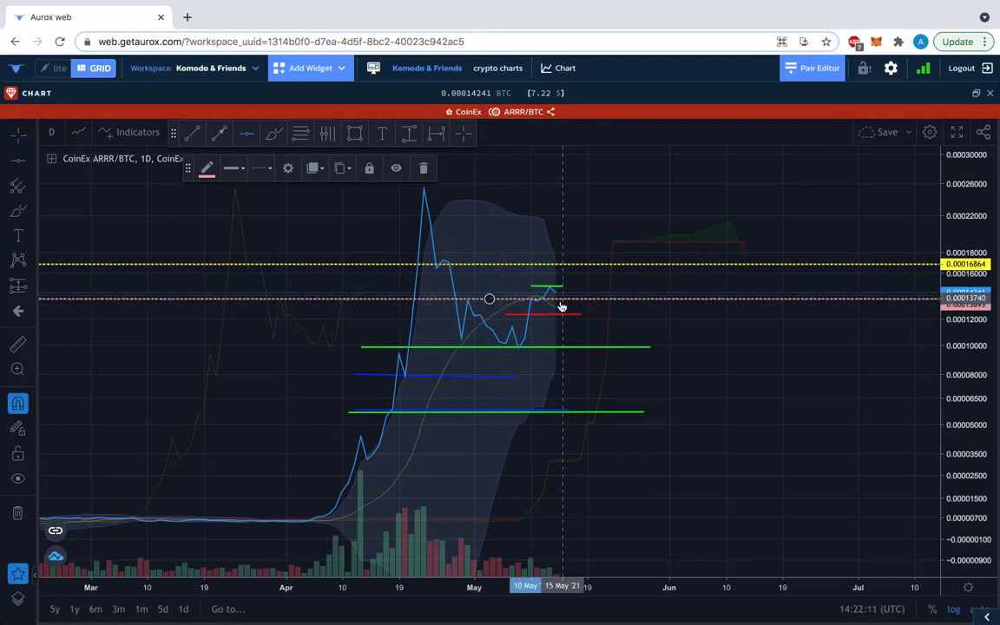
pyautogui.click(606, 348)
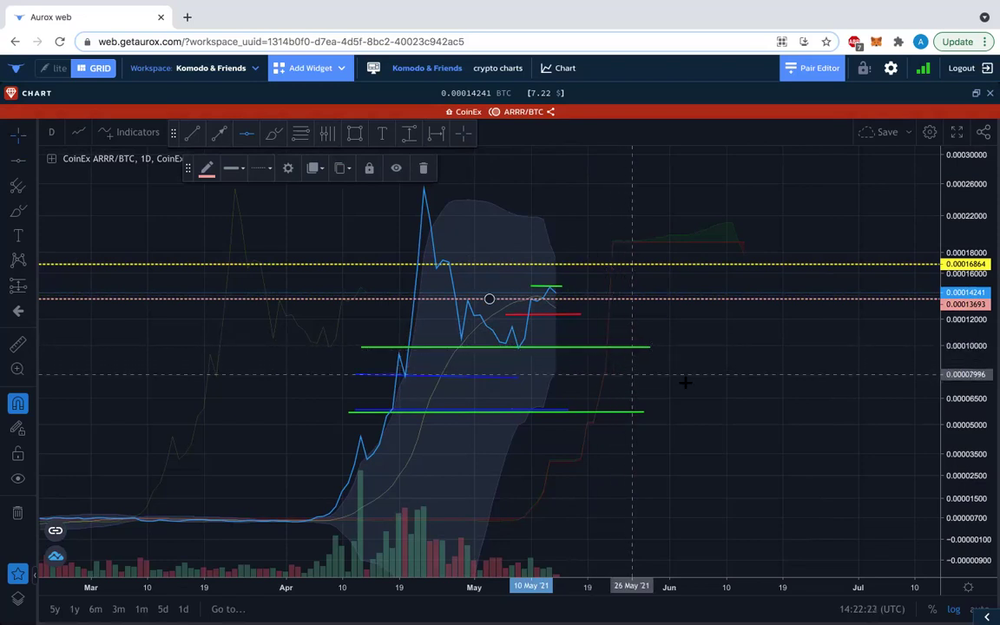
pyautogui.moveTo(963, 187); pyautogui.dragTo(973, 272)
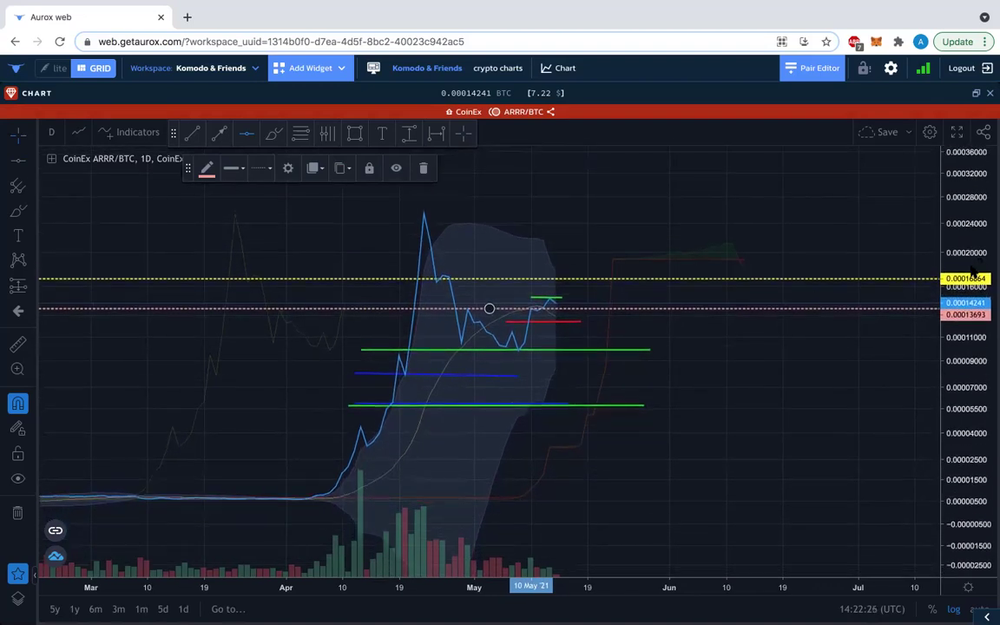
pyautogui.click(560, 317)
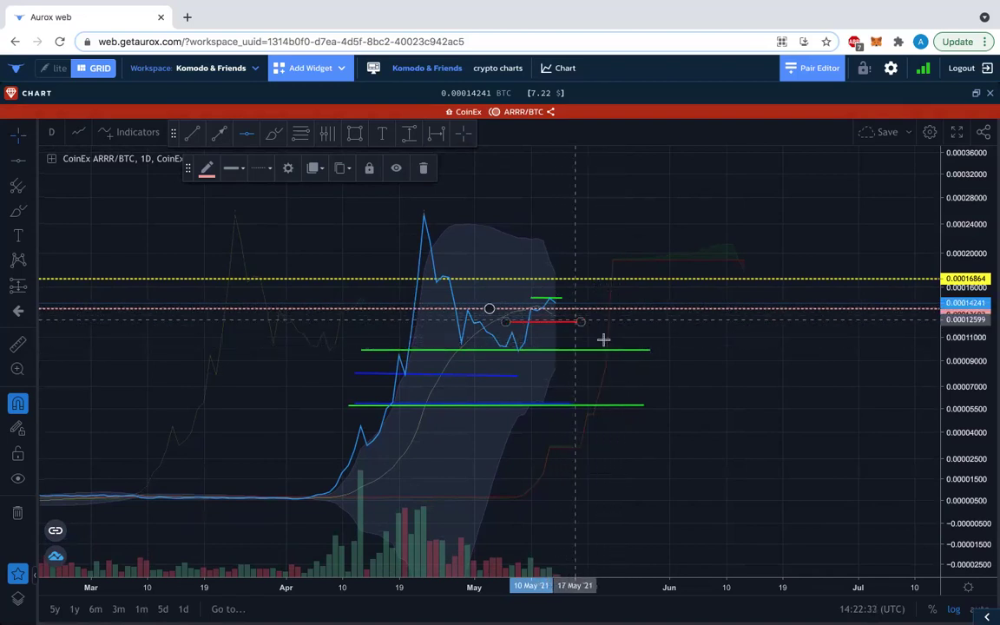
pyautogui.click(627, 346)
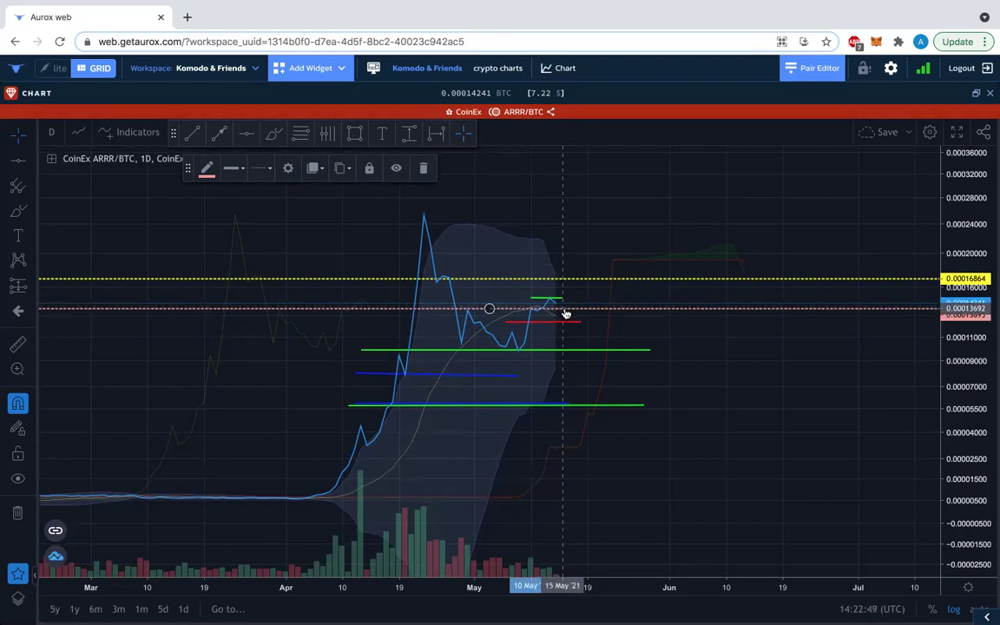
# Step: Add the Relative Strength Index indicator to the ARRR/BTC chart
pyautogui.click(121, 130)
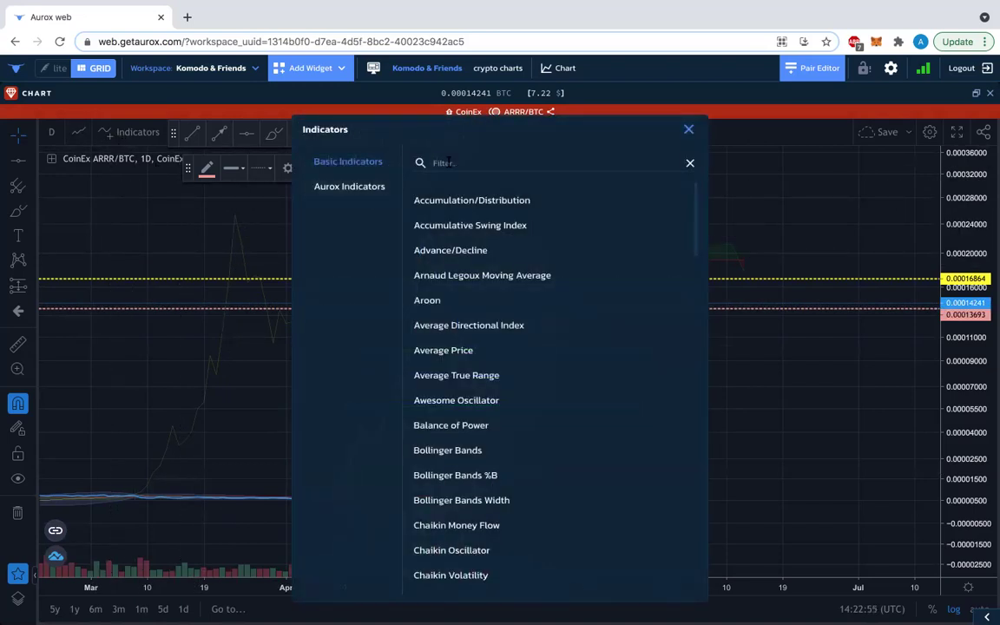
pyautogui.click(790, 231)
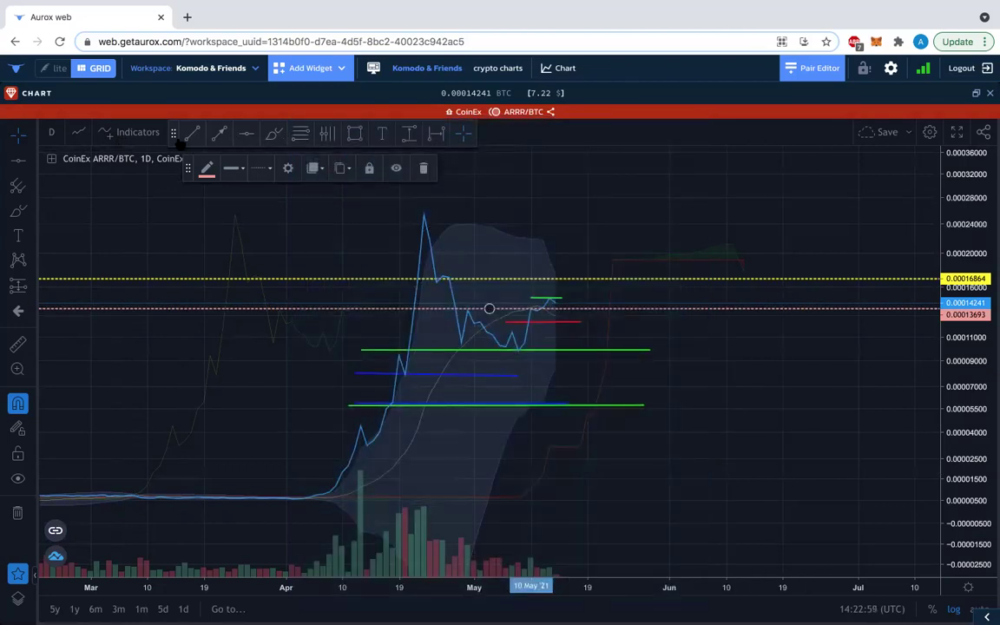
pyautogui.click(126, 130)
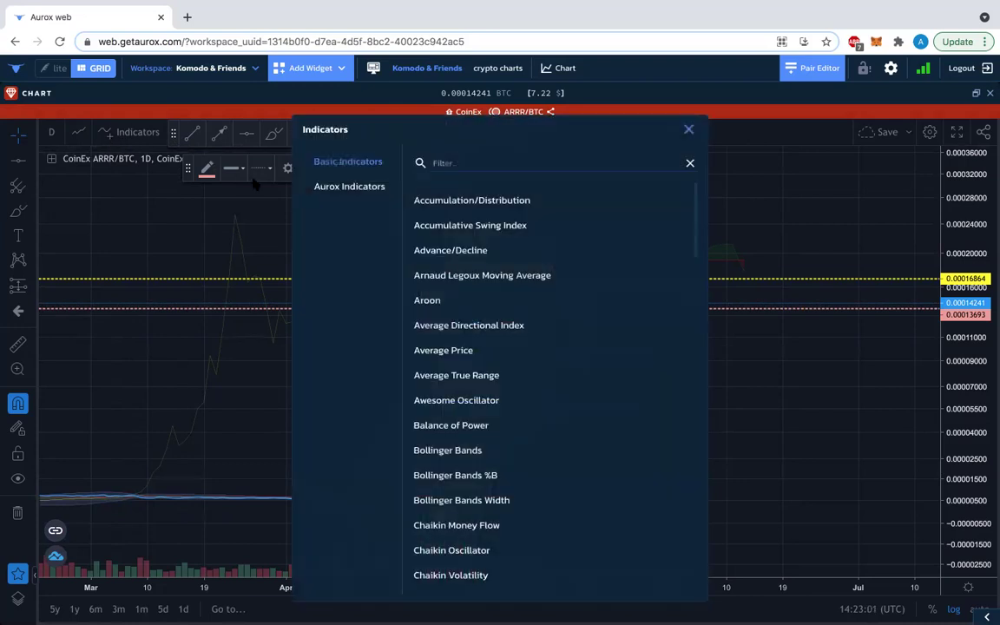
pyautogui.click(477, 160)
pyautogui.write('rs')
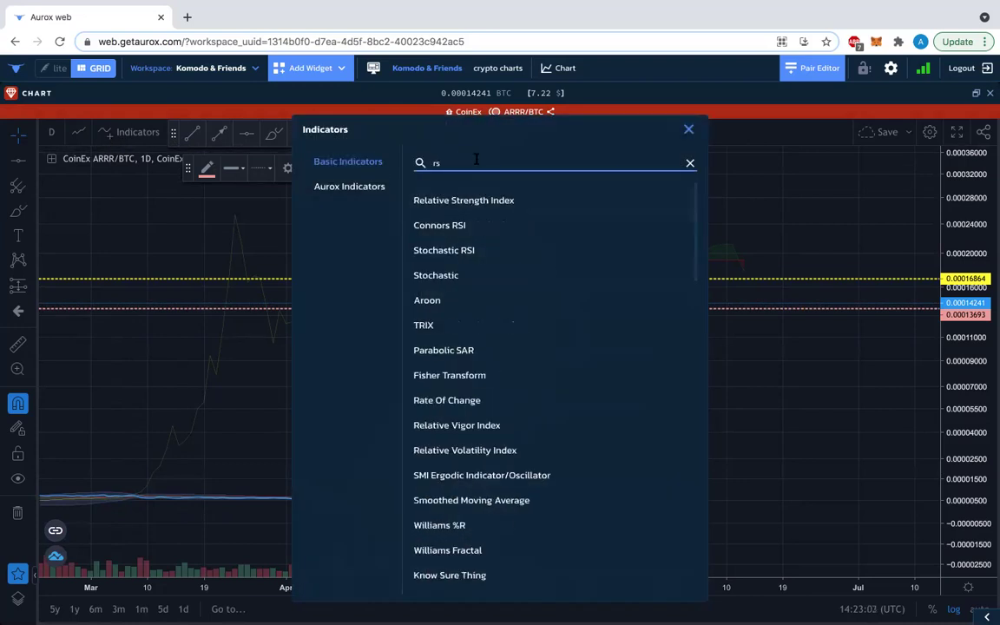
pyautogui.write('i')
pyautogui.click(476, 204)
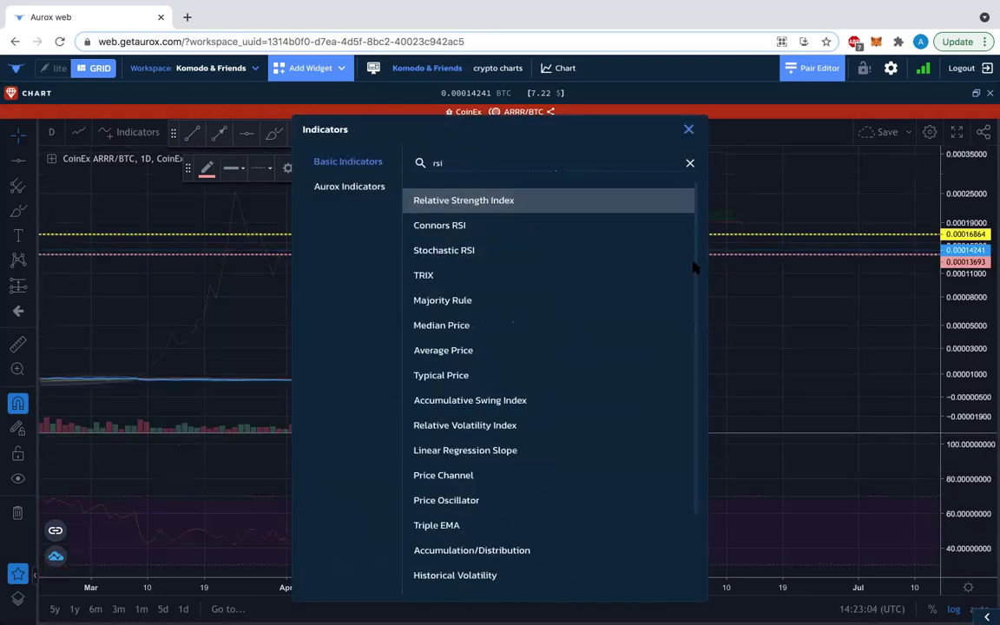
pyautogui.click(688, 131)
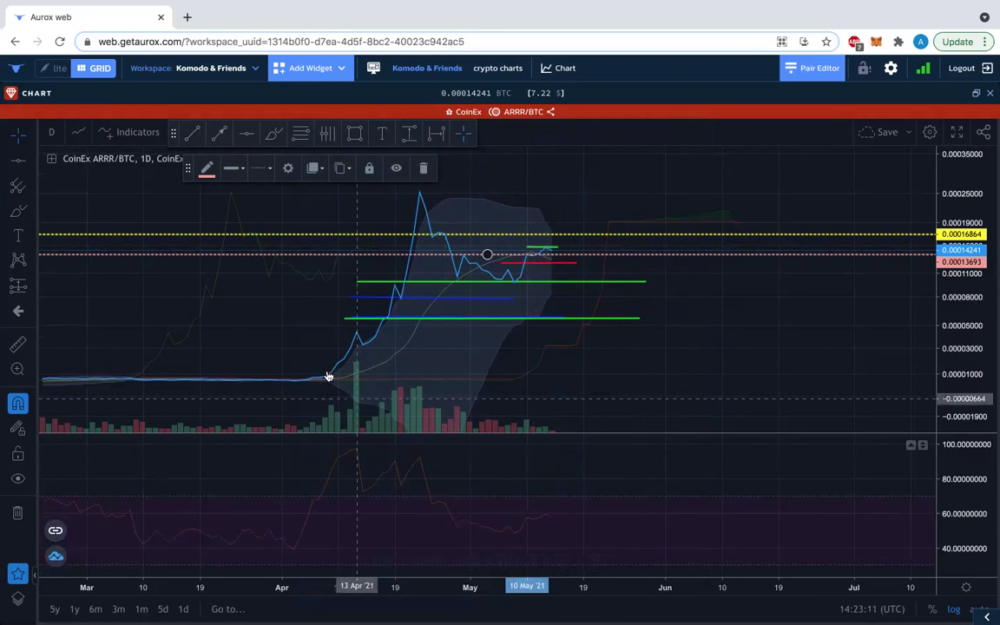
# Step: Switch the ARRR/BTC chart to the 1-week interval and examine the weekly RSI curve
pyautogui.click(52, 132)
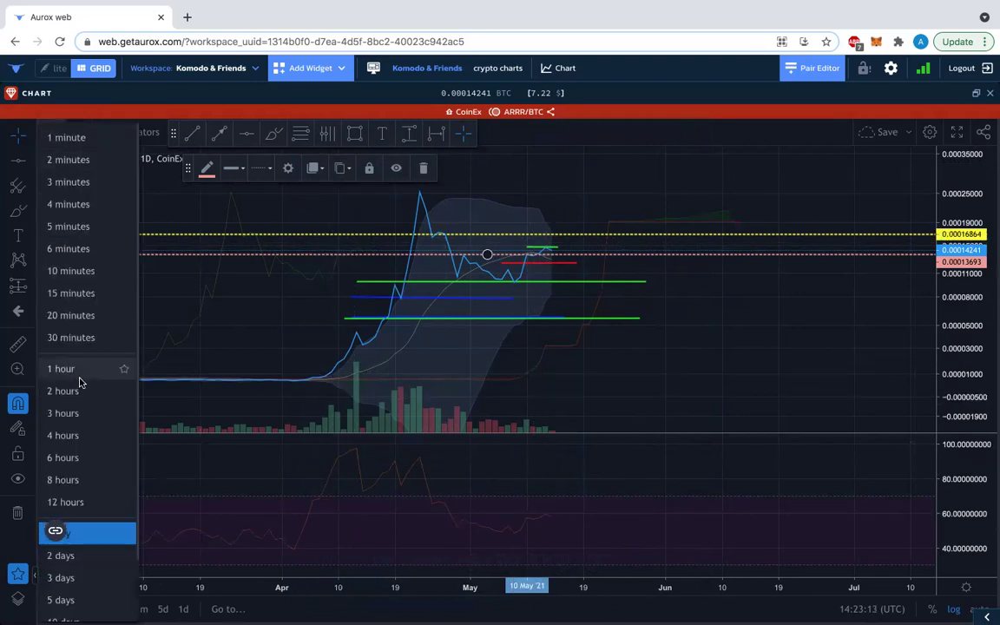
pyautogui.scroll(-2, 86, 535)
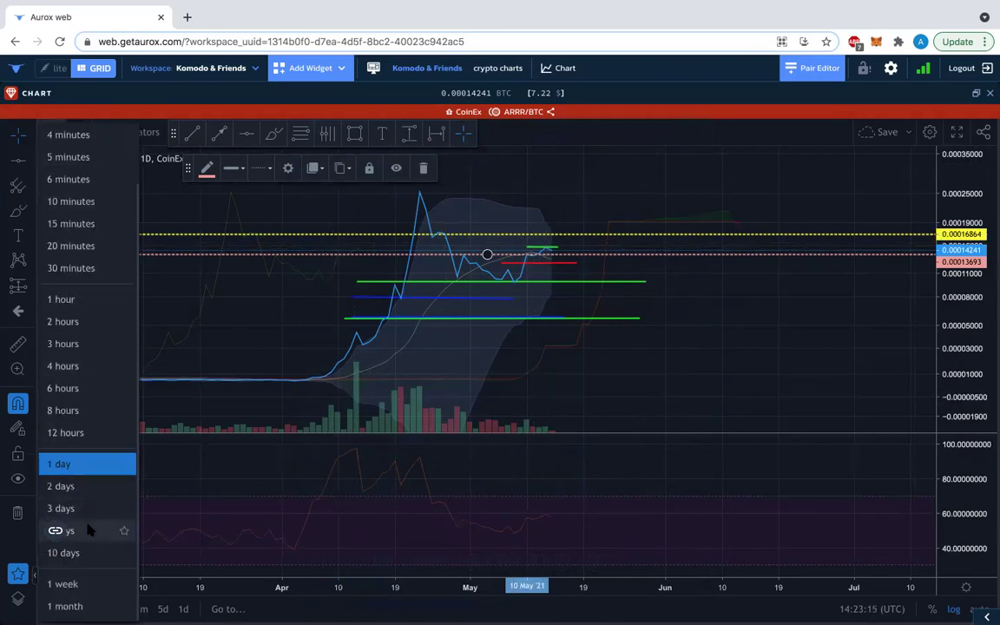
pyautogui.click(65, 582)
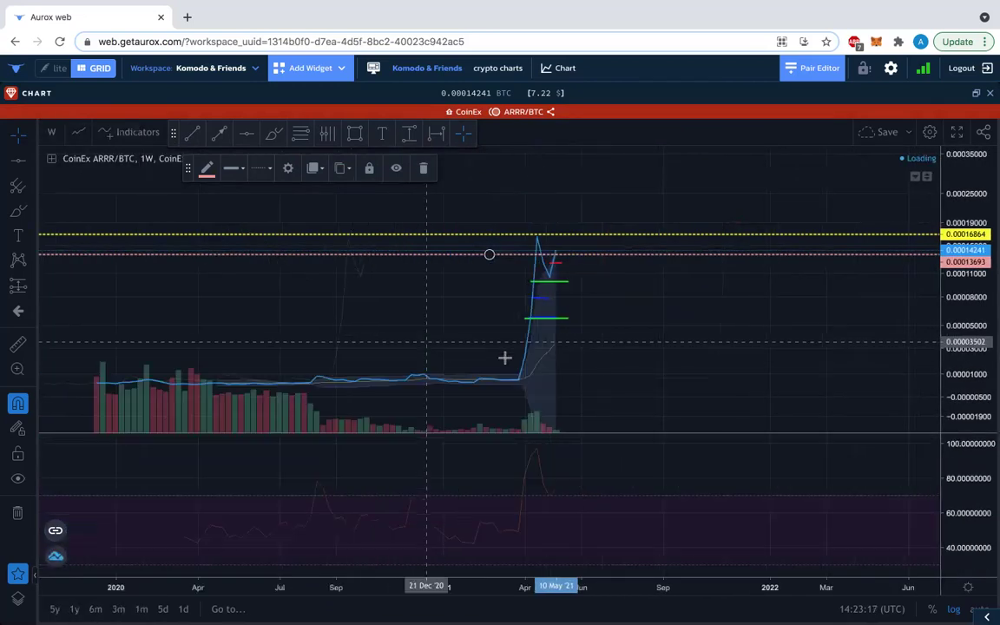
pyautogui.scroll(5, 569, 499)
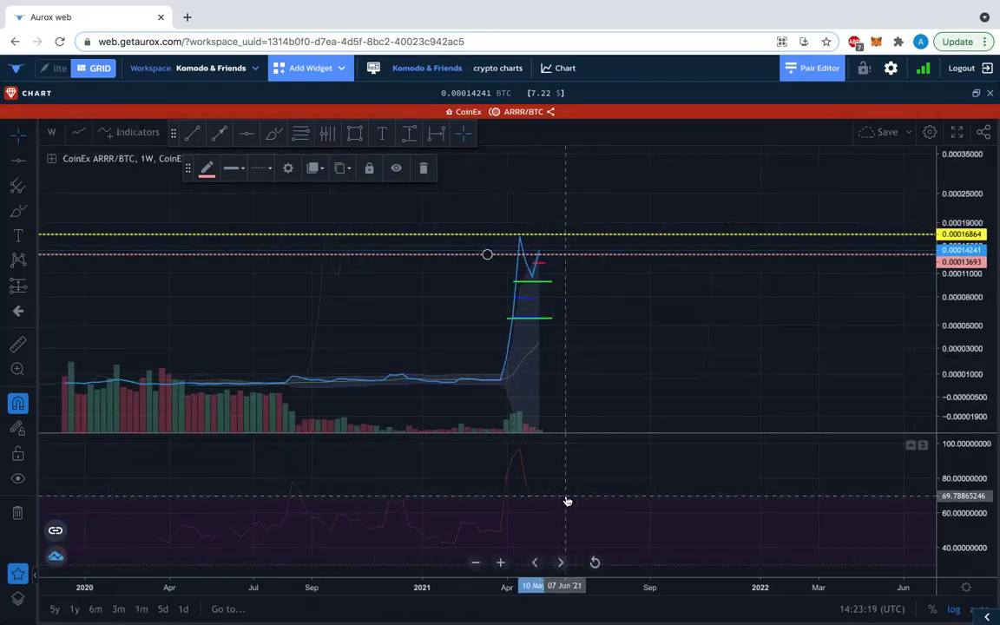
pyautogui.hscroll(-5, 555, 470)
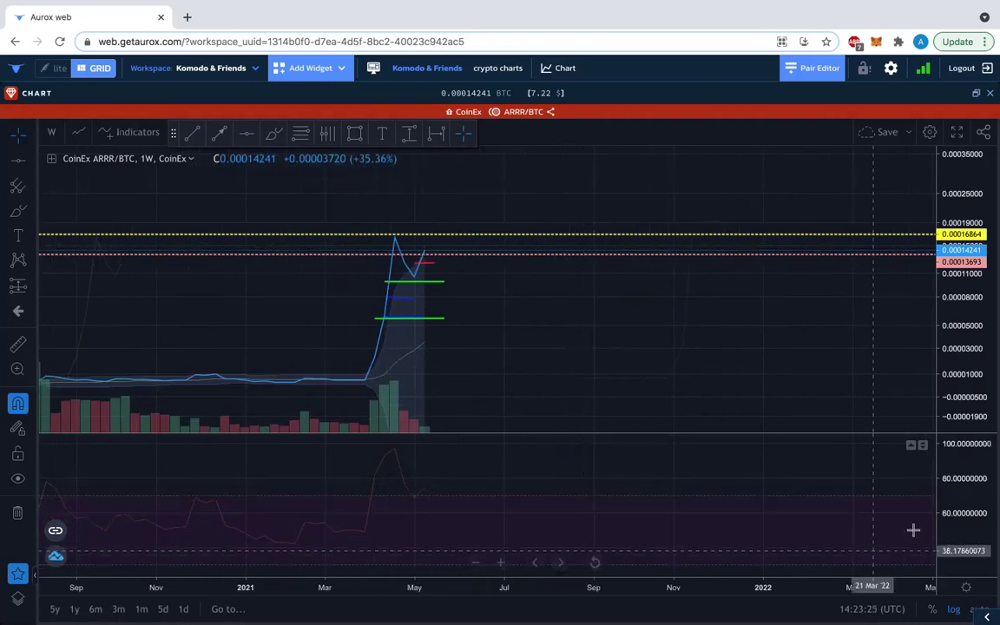
pyautogui.doubleClick(786, 478)
pyautogui.hscroll(5, 672, 422)
pyautogui.hscroll(-5, 428, 312)
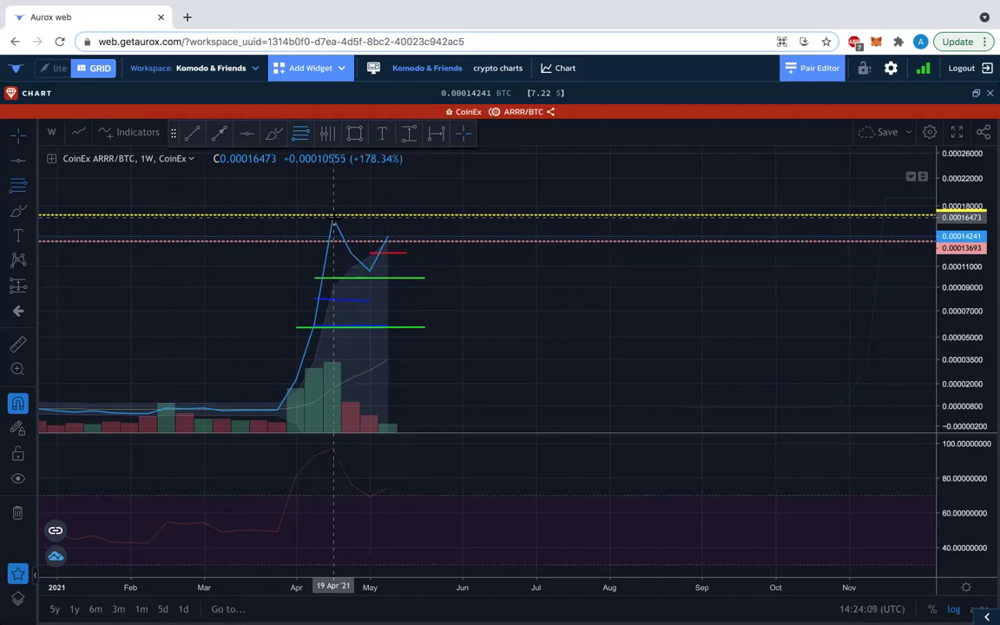
# Step: Draw a Fibonacci retracement from the 19 Apr '21 peak at 0.00016473 to 0.00010467 on 17 May '21 and examine its levels
pyautogui.click(333, 223)
pyautogui.click(402, 272)
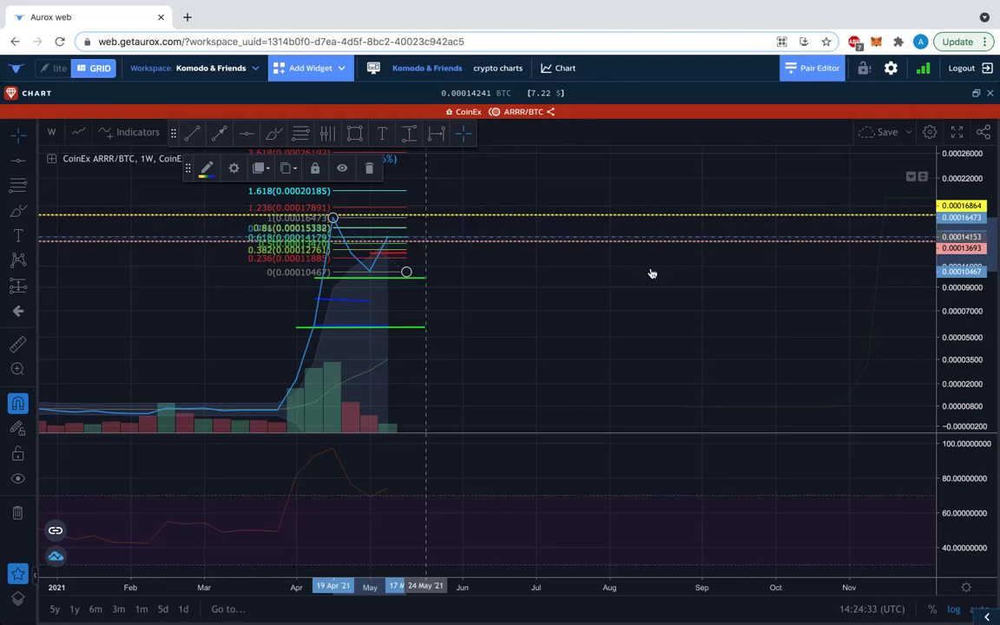
pyautogui.hscroll(5, 738, 334)
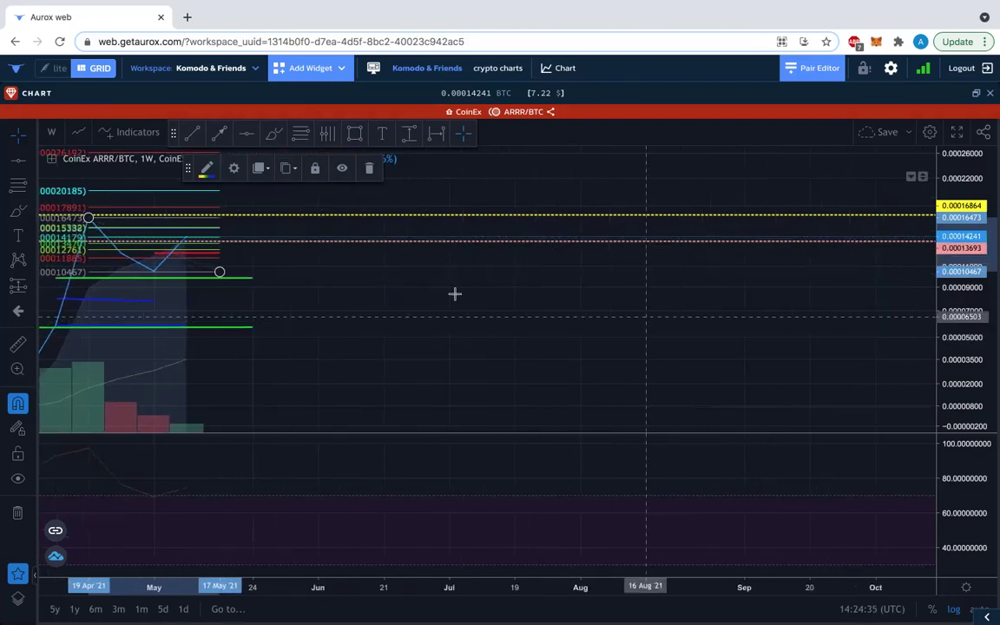
pyautogui.moveTo(529, 323); pyautogui.dragTo(946, 298)
pyautogui.moveTo(948, 256); pyautogui.dragTo(908, 262)
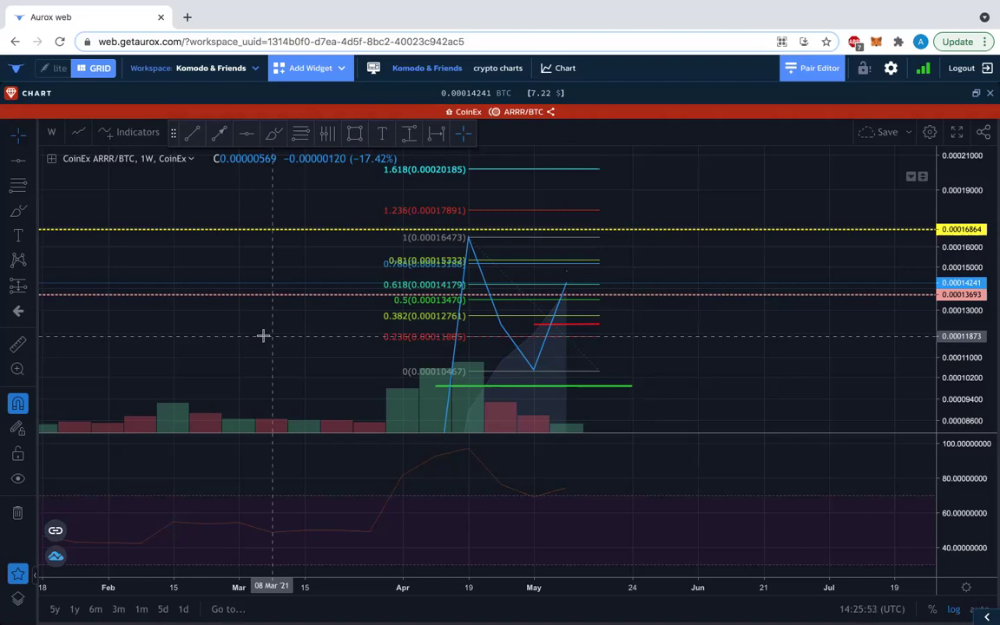
pyautogui.moveTo(978, 184); pyautogui.dragTo(968, 278)
pyautogui.moveTo(782, 359); pyautogui.dragTo(651, 362)
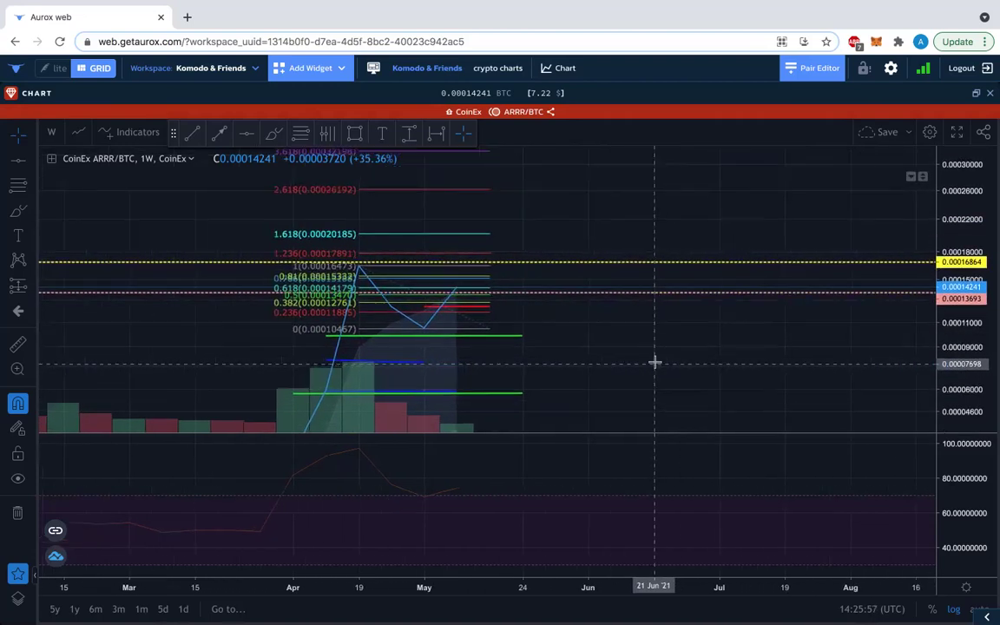
# Step: Restore the grid layout, switch the ARRR/USDT chart to the 1-week interval and maximise it
pyautogui.click(975, 94)
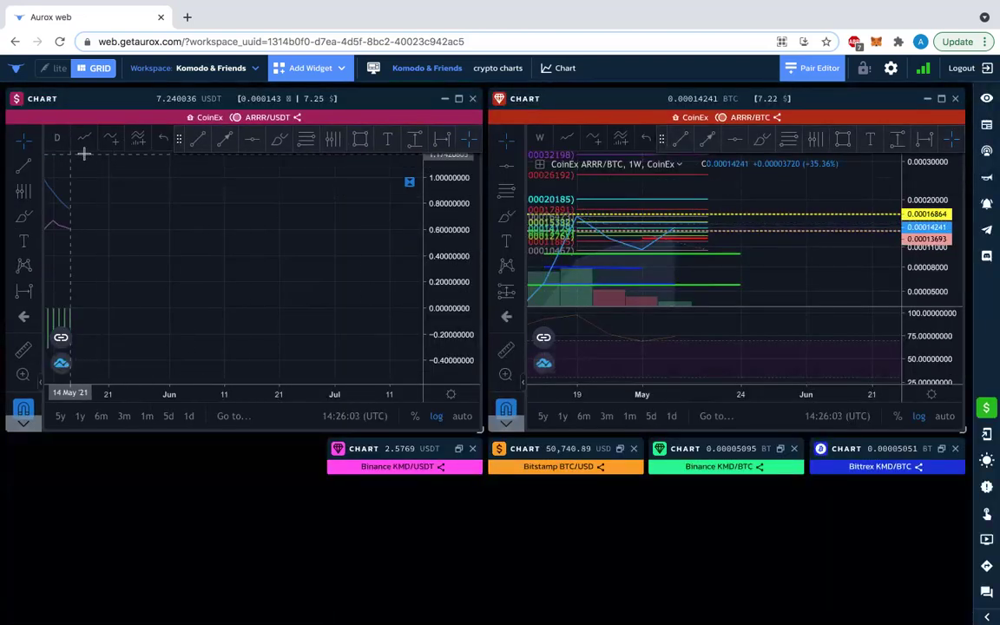
pyautogui.click(57, 137)
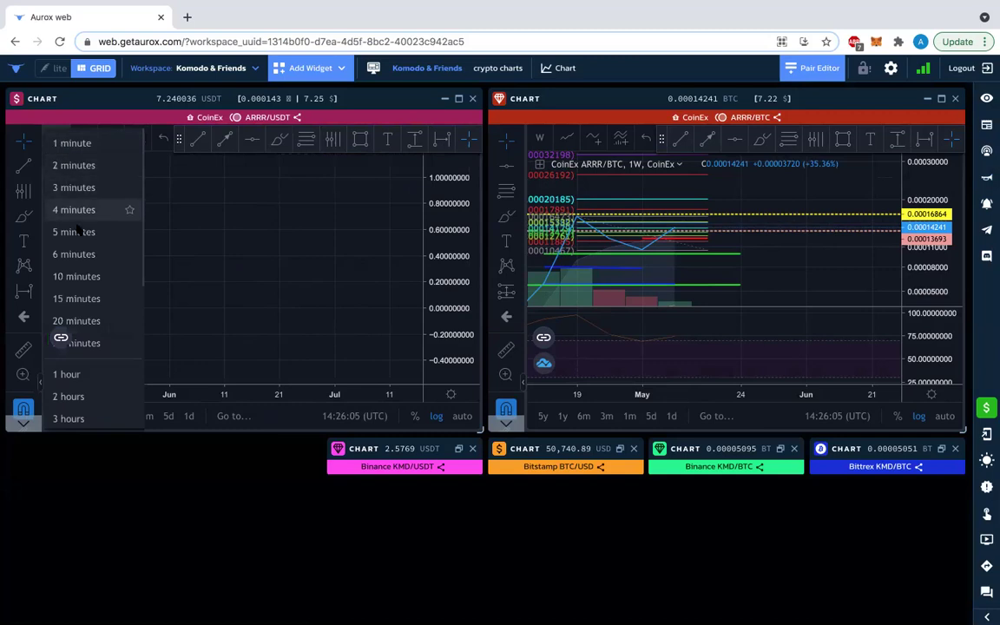
pyautogui.scroll(-5, 87, 398)
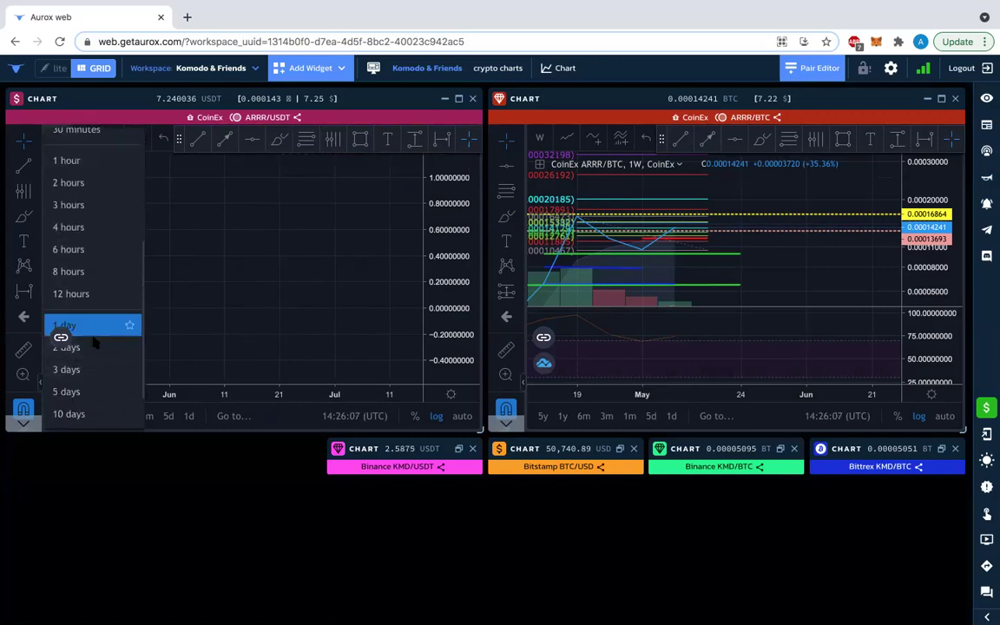
pyautogui.click(93, 390)
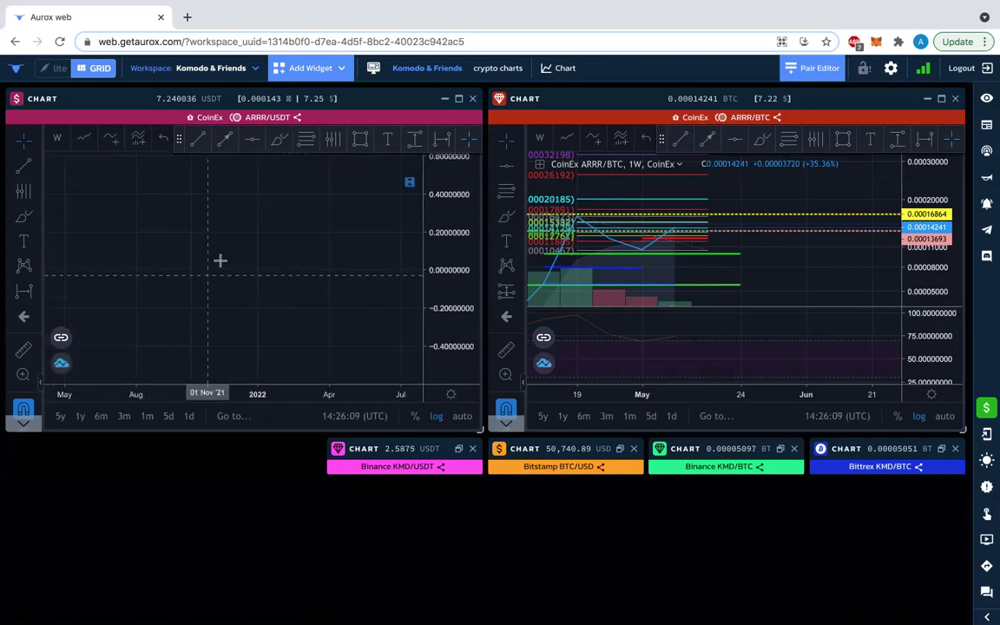
pyautogui.click(459, 98)
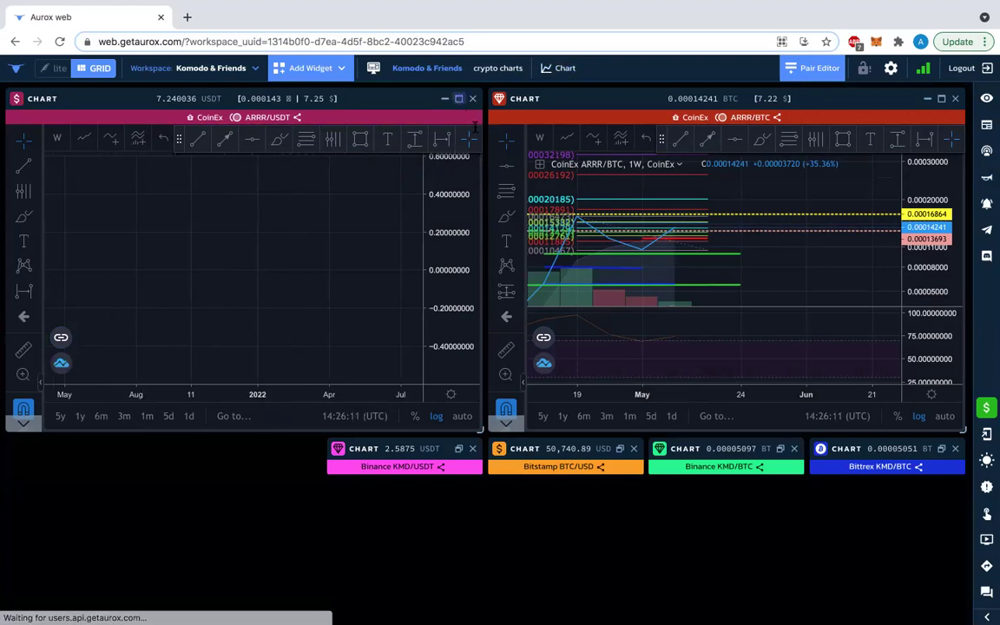
# Step: Search the time and price ranges of the weekly ARRR/USDT chart for its price curve and drawings
pyautogui.scroll(-5, 615, 276)
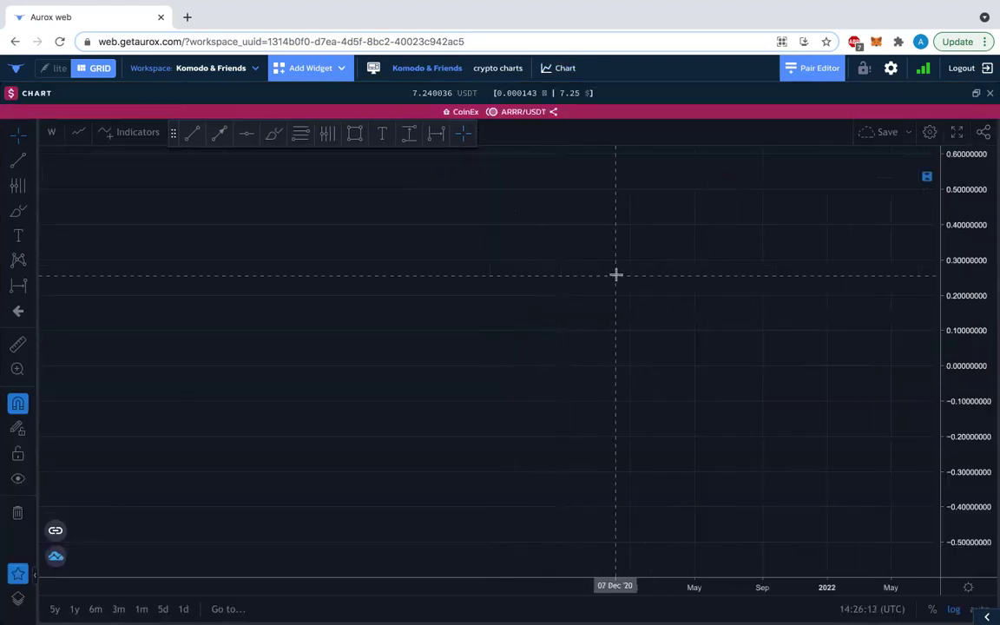
pyautogui.moveTo(669, 286); pyautogui.dragTo(443, 271)
pyautogui.scroll(-5, 831, 281)
pyautogui.hscroll(5, 798, 274)
pyautogui.hscroll(4, 432, 356)
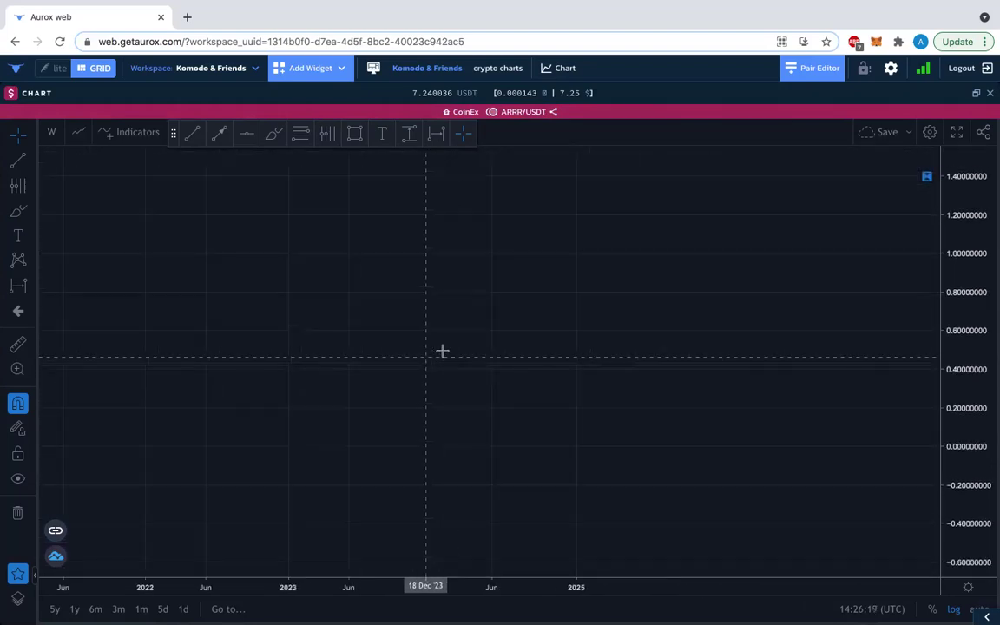
pyautogui.scroll(5, 442, 354)
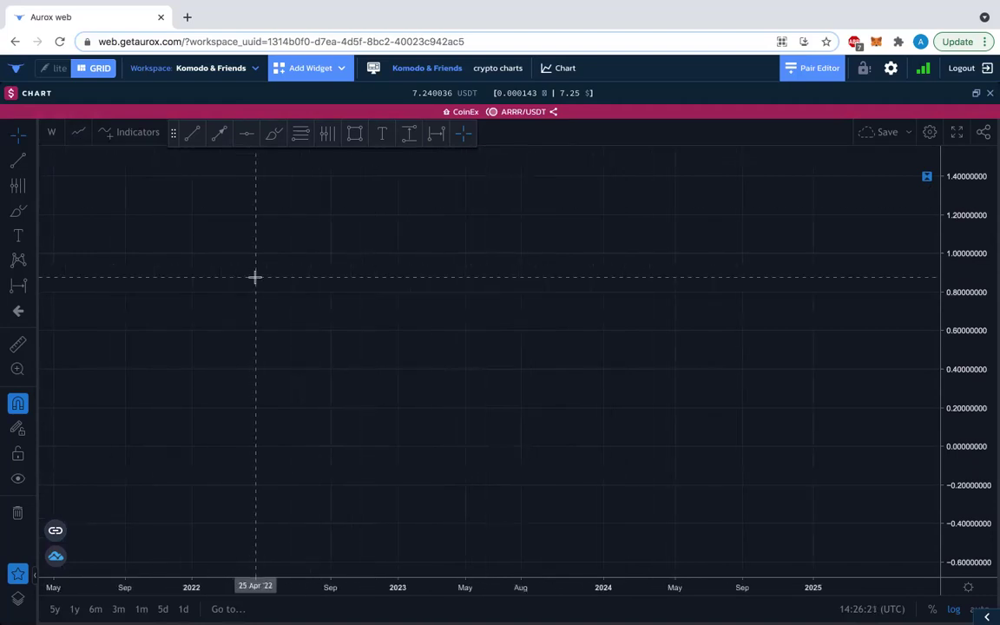
pyautogui.scroll(2, 508, 326)
pyautogui.moveTo(952, 186); pyautogui.dragTo(962, 312)
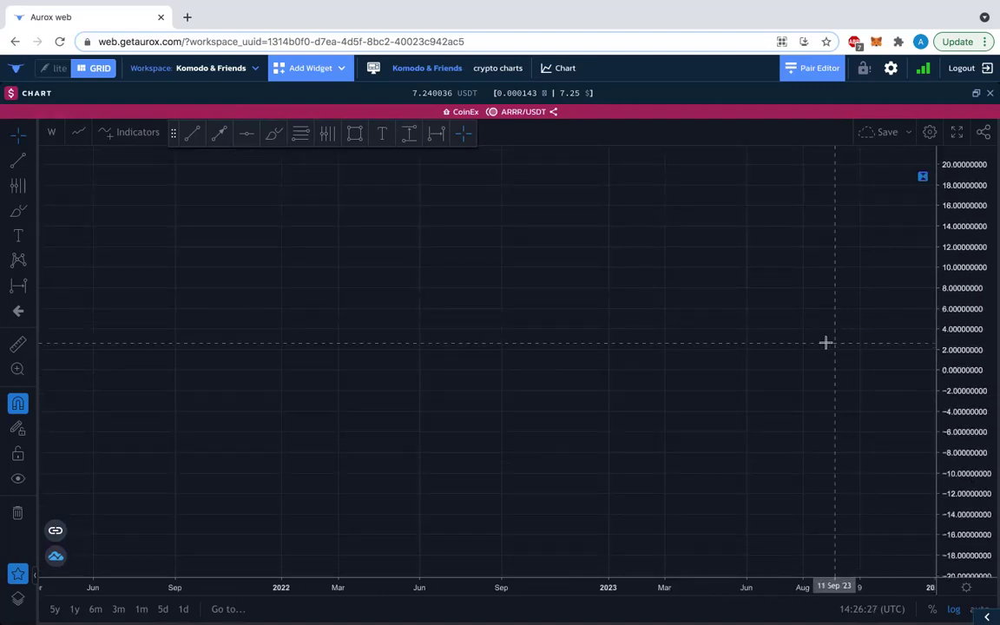
pyautogui.moveTo(280, 339); pyautogui.dragTo(525, 461)
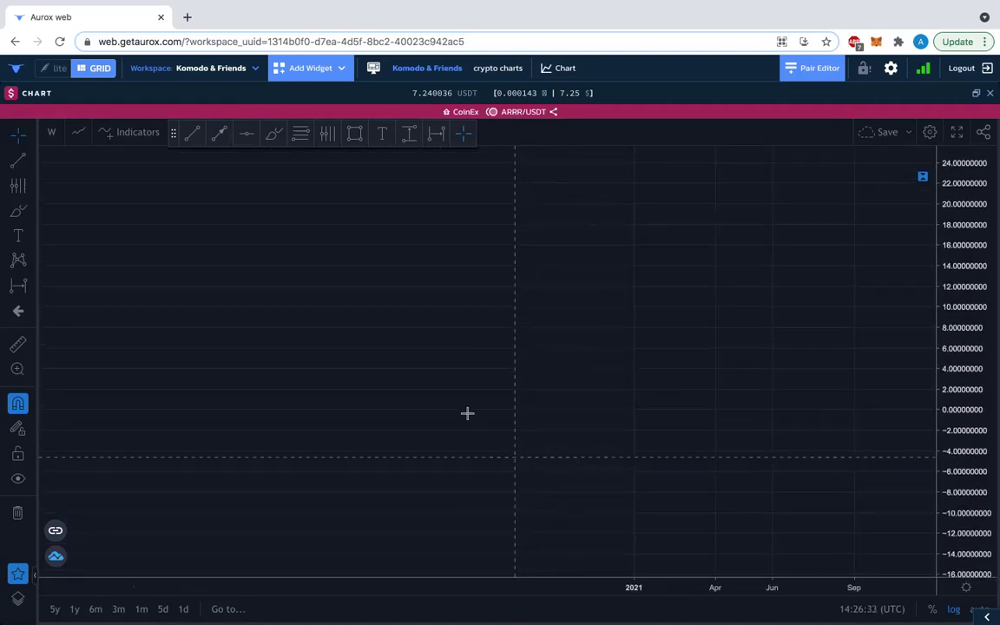
pyautogui.moveTo(605, 334); pyautogui.dragTo(451, 404)
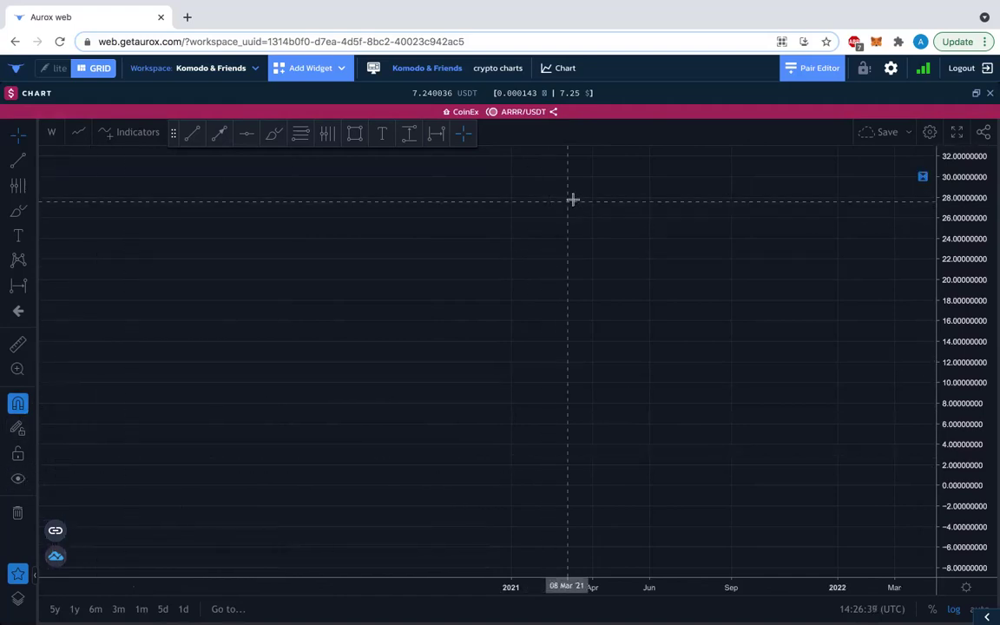
# Step: Reload the ARRR/USDT chart by minimising and reopening its widget, and maximise it again
pyautogui.click(977, 96)
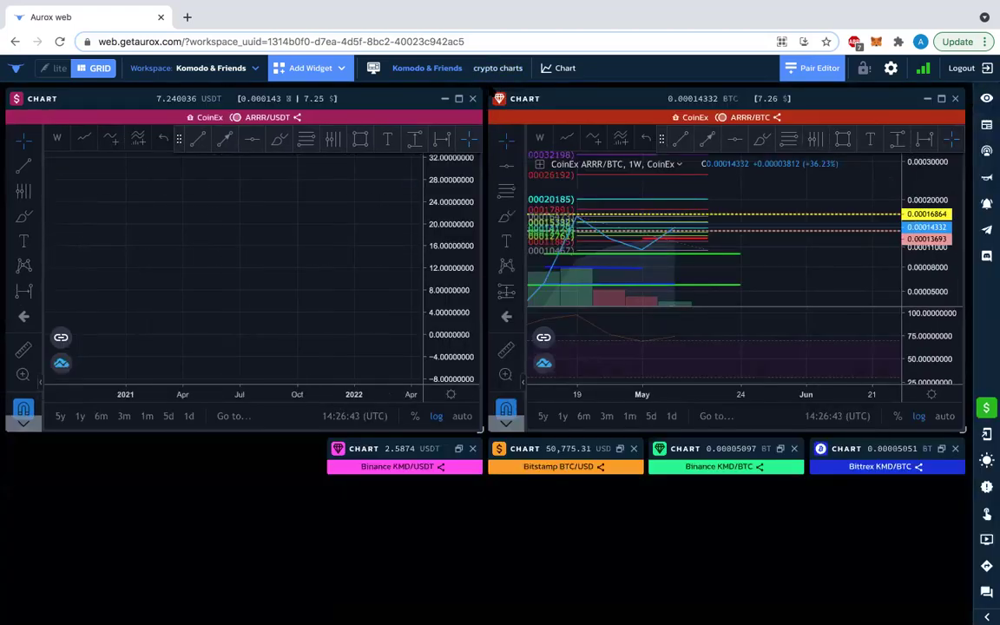
pyautogui.click(446, 99)
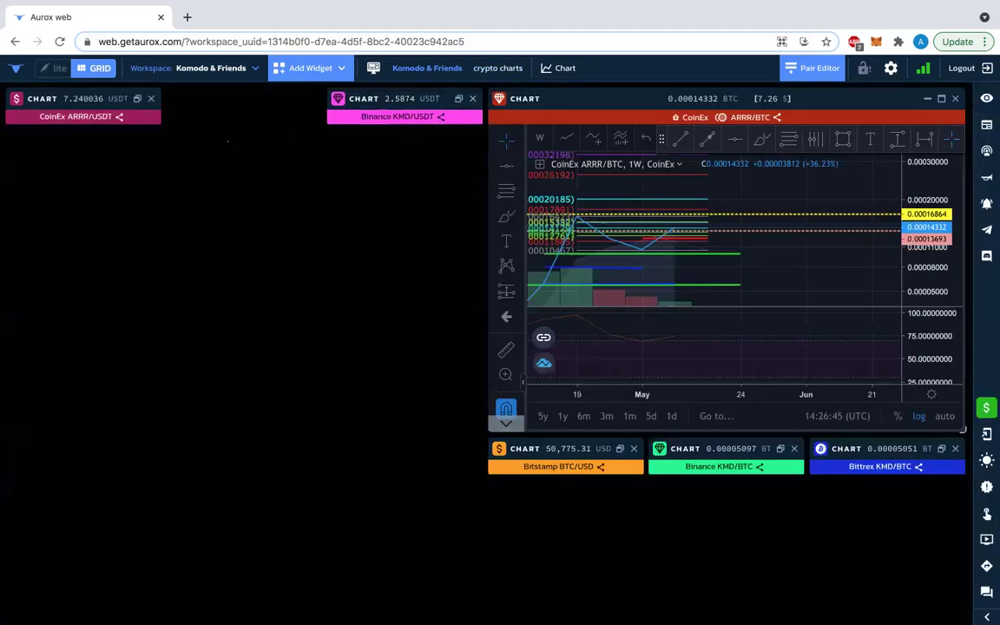
pyautogui.click(138, 99)
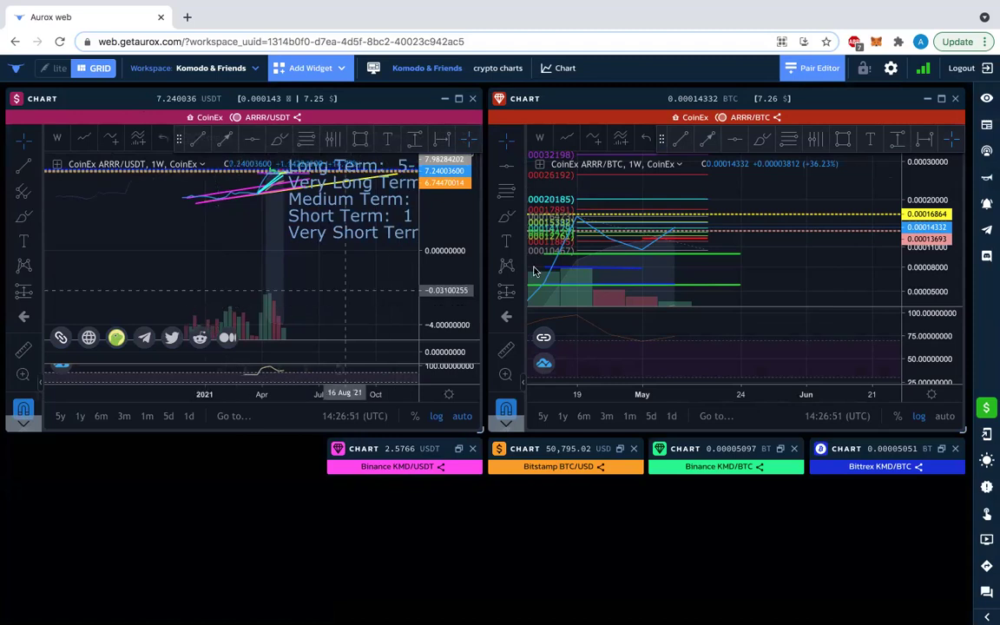
pyautogui.click(458, 99)
# Step: Move the time-frame text note away from the ARRR/USDT price curve so that it starts at 28 Mar '22
pyautogui.moveTo(771, 330); pyautogui.dragTo(473, 446)
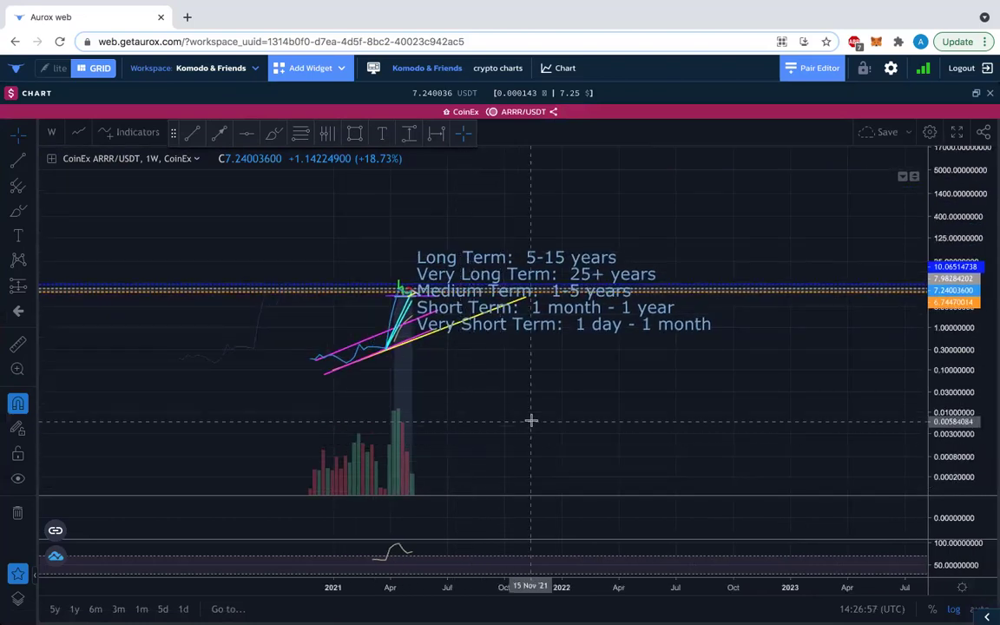
pyautogui.moveTo(948, 441); pyautogui.dragTo(834, 336)
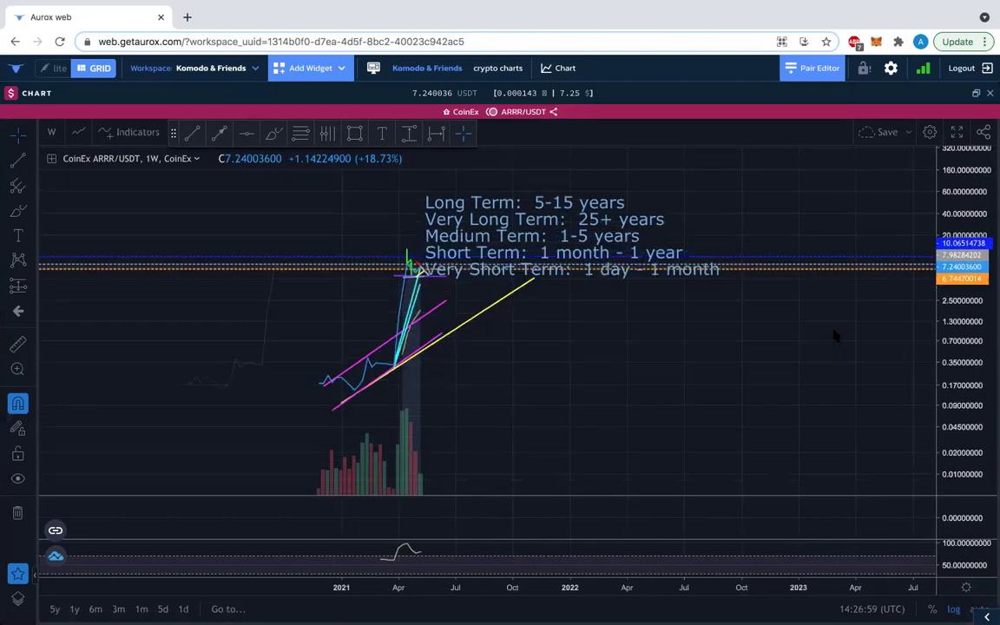
pyautogui.moveTo(482, 208)
pyautogui.mouseDown()
pyautogui.moveTo(495, 173)
pyautogui.moveTo(679, 190)
pyautogui.mouseUp()
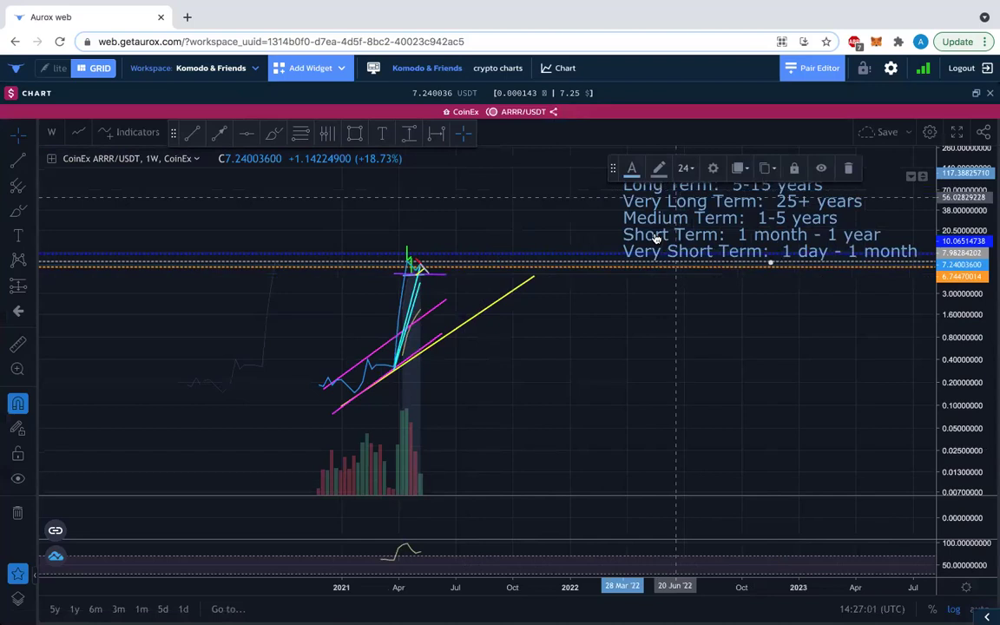
# Step: Delete the time-frame text note, and undo the deletion after moving the floating drawing toolbar aside
pyautogui.press('Delete')
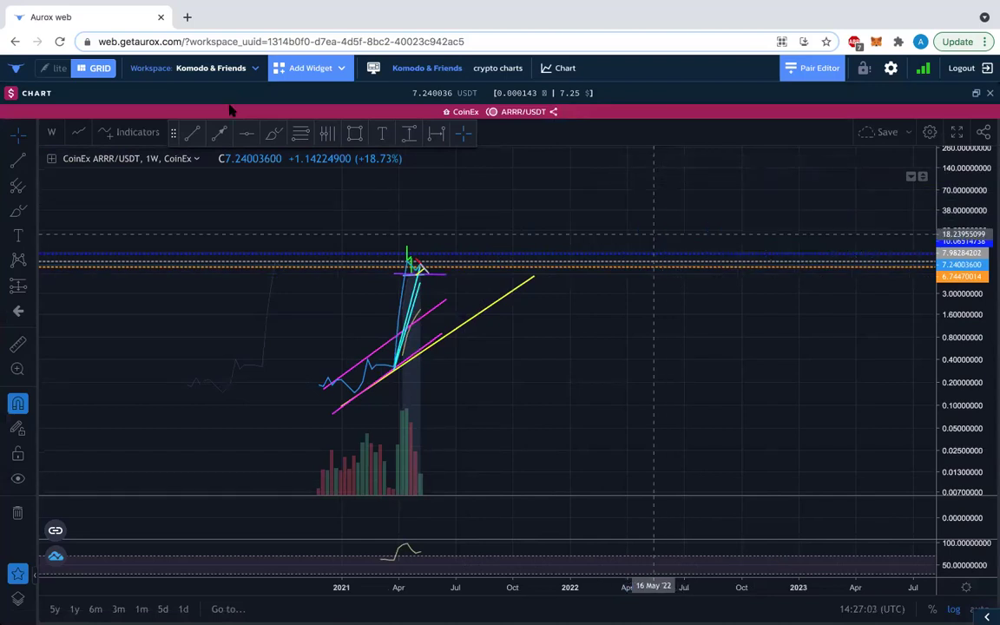
pyautogui.moveTo(172, 132)
pyautogui.mouseDown()
pyautogui.moveTo(416, 130)
pyautogui.moveTo(546, 116)
pyautogui.mouseUp()
pyautogui.click(255, 131)
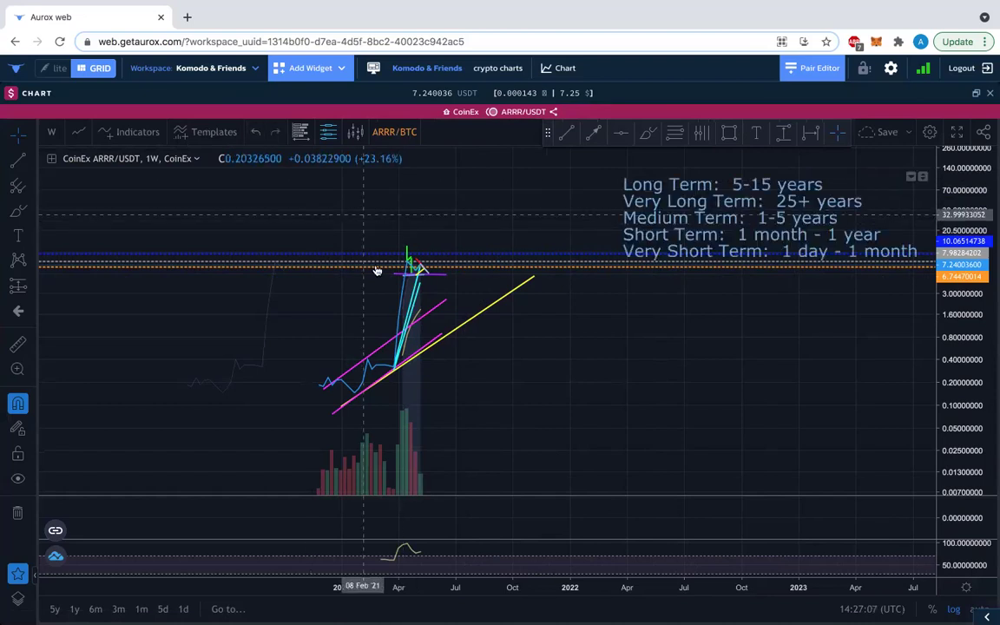
# Step: Draw a Fibonacci retracement on the ARRR/USDT chart from about 8.13 down to about 6.10 on 31 May '21 and examine its extension levels
pyautogui.scroll(4, 377, 271)
pyautogui.moveTo(484, 426)
pyautogui.mouseDown()
pyautogui.moveTo(645, 462)
pyautogui.moveTo(776, 446)
pyautogui.mouseUp()
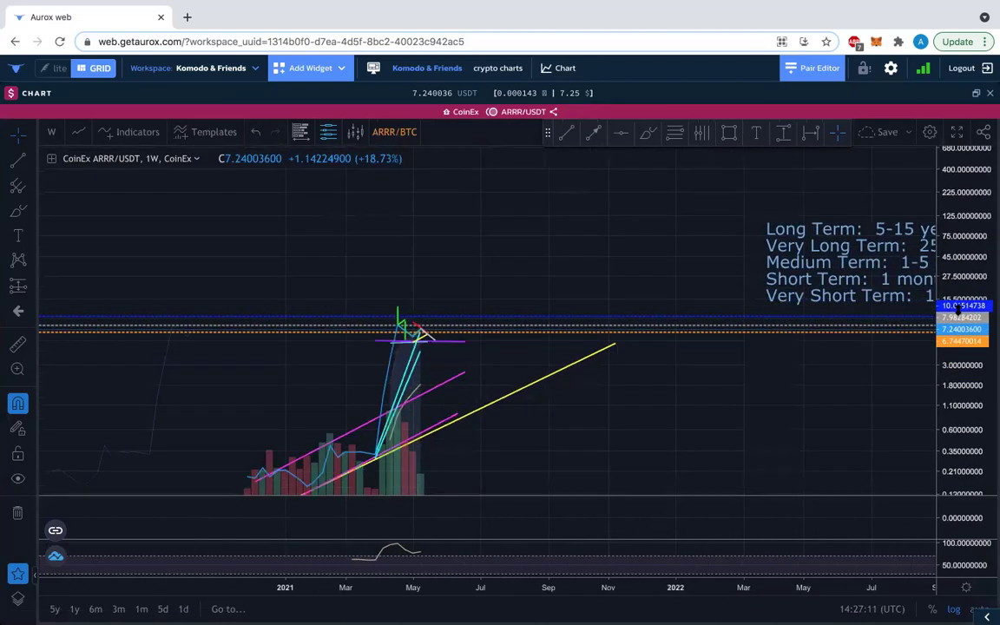
pyautogui.scroll(5, 527, 357)
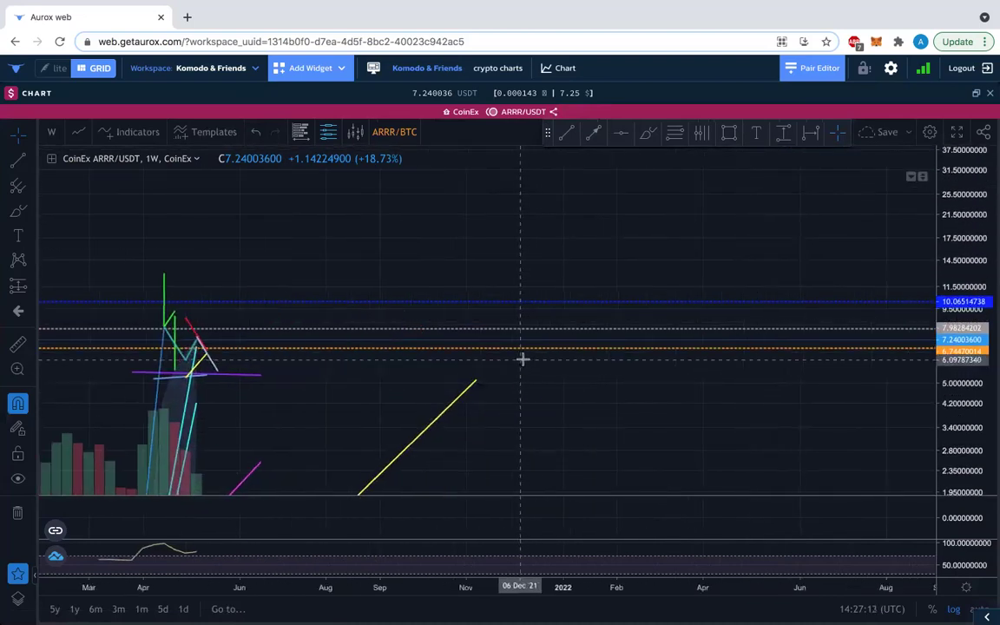
pyautogui.moveTo(301, 414); pyautogui.dragTo(740, 348)
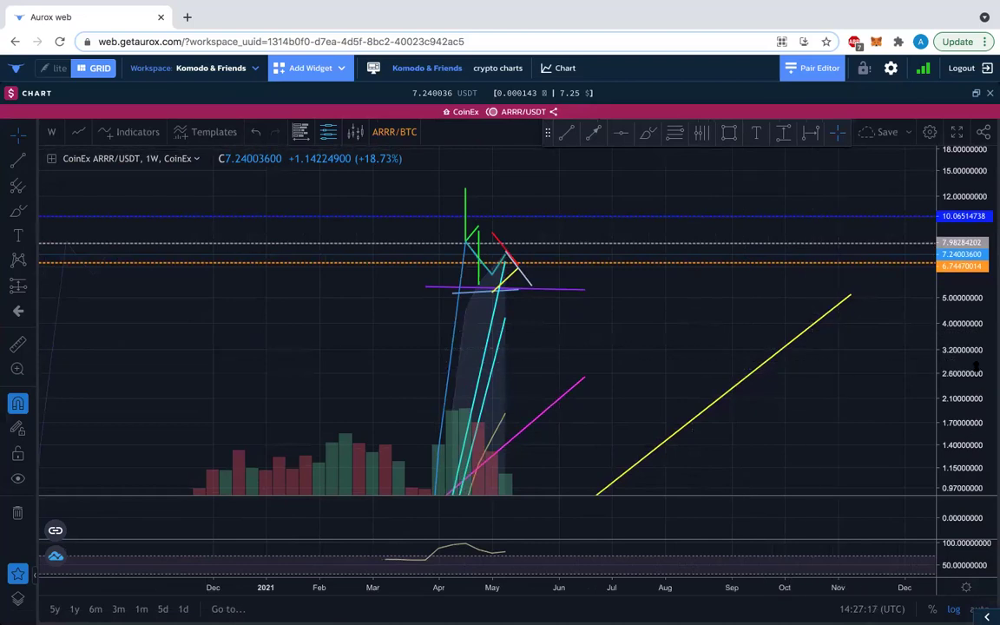
pyautogui.scroll(2, 720, 361)
pyautogui.scroll(2, 717, 361)
pyautogui.moveTo(578, 359); pyautogui.dragTo(641, 370)
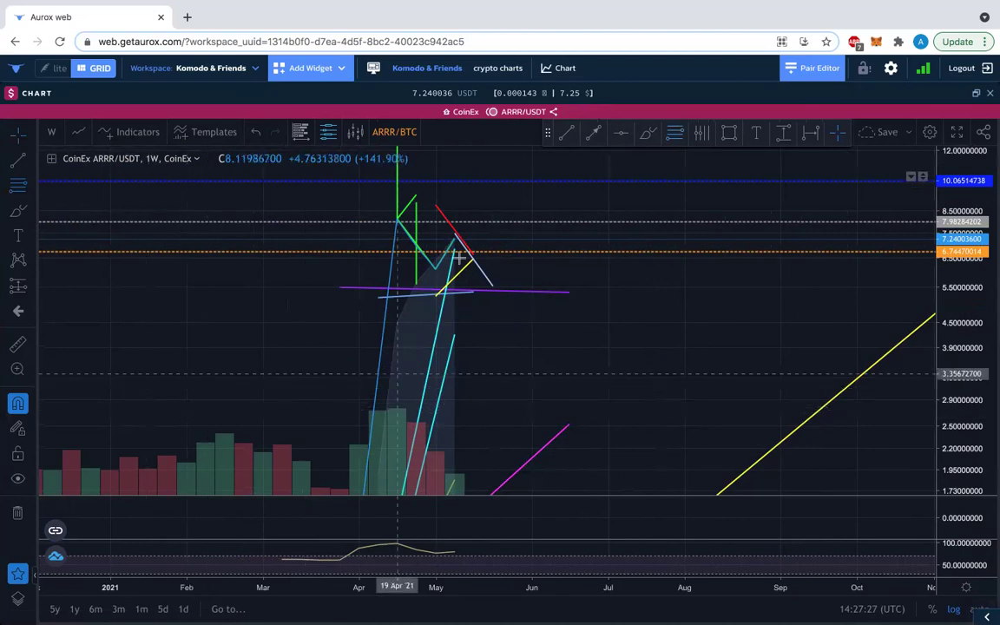
pyautogui.moveTo(415, 221)
pyautogui.mouseDown()
pyautogui.moveTo(453, 261)
pyautogui.moveTo(511, 268)
pyautogui.mouseUp()
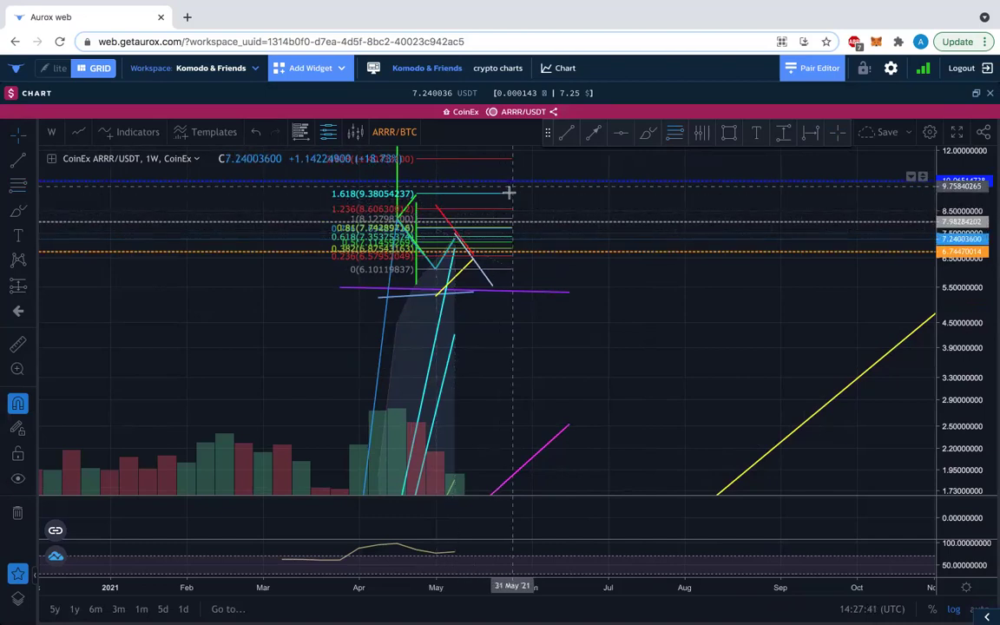
pyautogui.moveTo(689, 357); pyautogui.dragTo(664, 408)
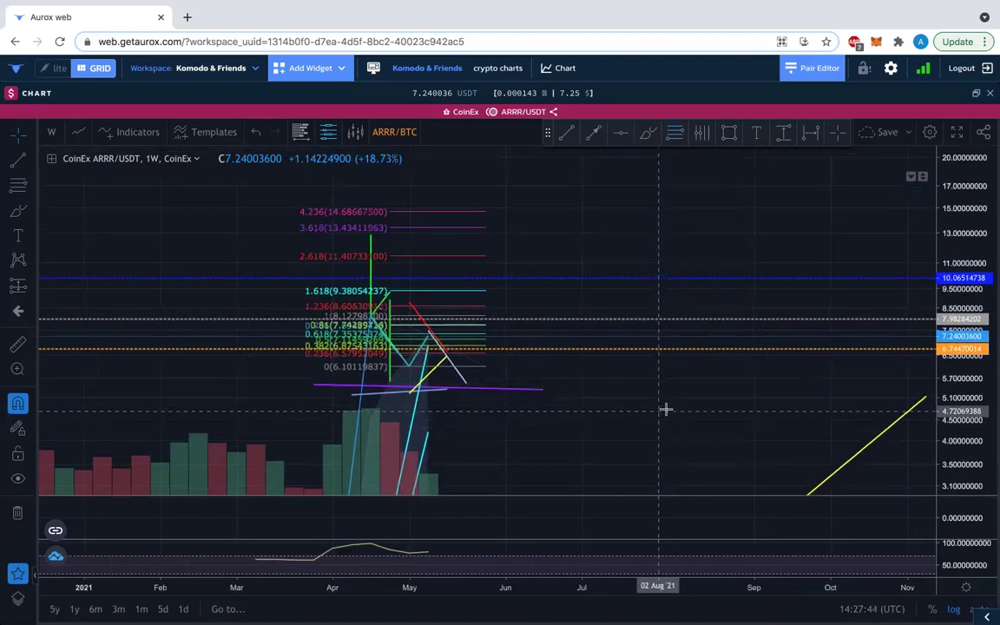
# Step: Delete the Fibonacci retracement from the ARRR/USDT chart
pyautogui.click(481, 214)
pyautogui.press('Delete')
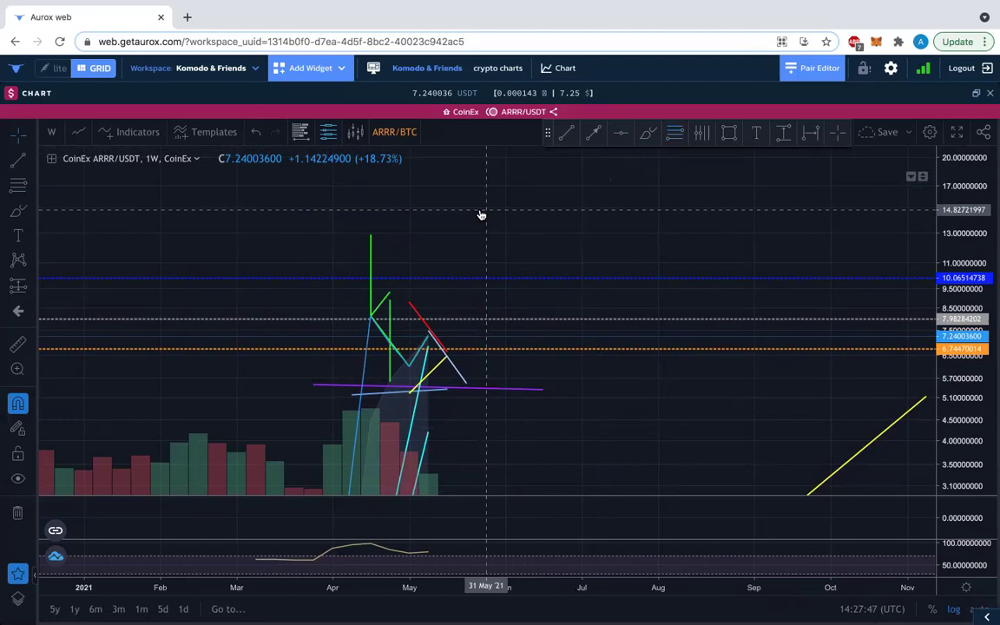
# Step: Minimise the ARRR/USDT chart, and maximise the ARRR/BTC chart to examine its Fibonacci retracement levels
pyautogui.click(975, 93)
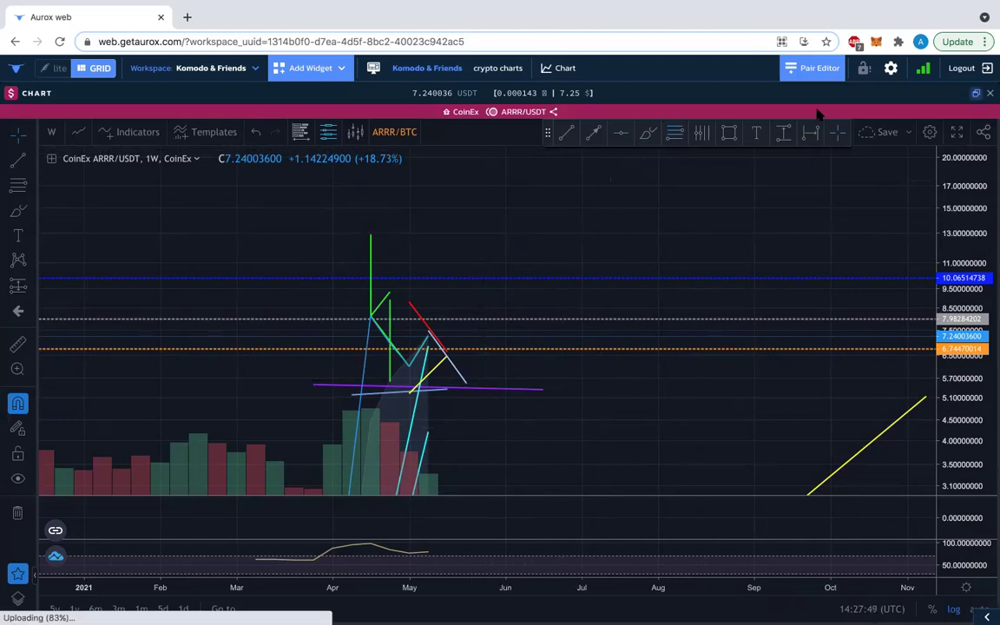
pyautogui.click(445, 100)
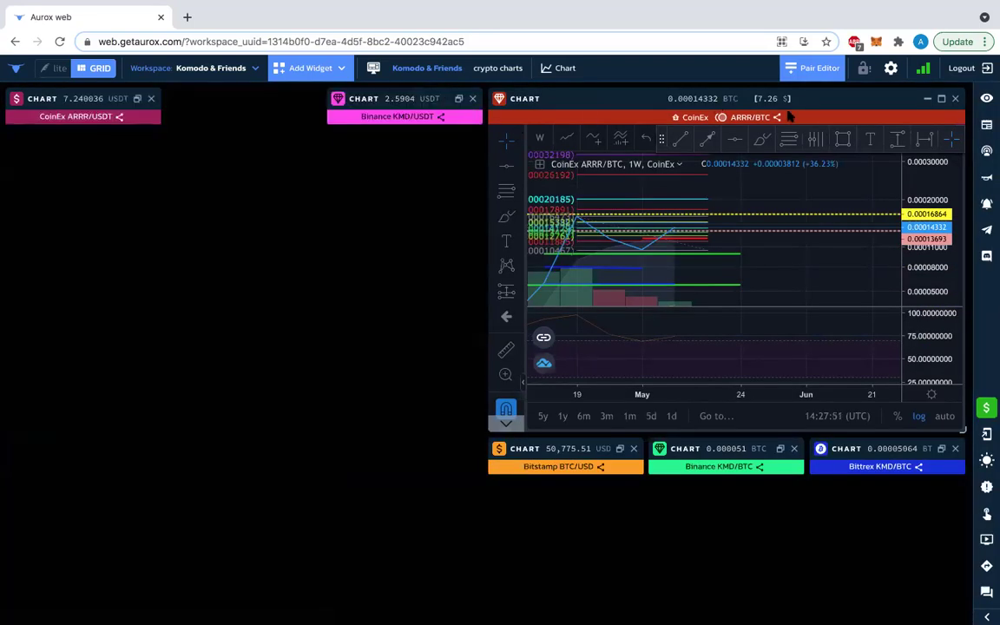
pyautogui.click(942, 101)
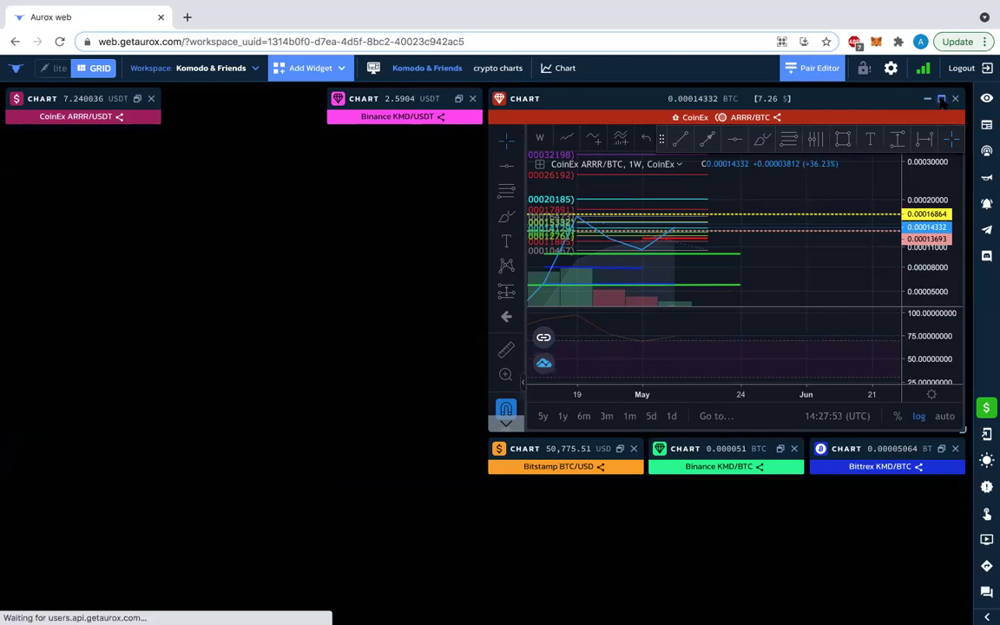
pyautogui.moveTo(796, 220); pyautogui.dragTo(575, 203)
pyautogui.click(513, 293)
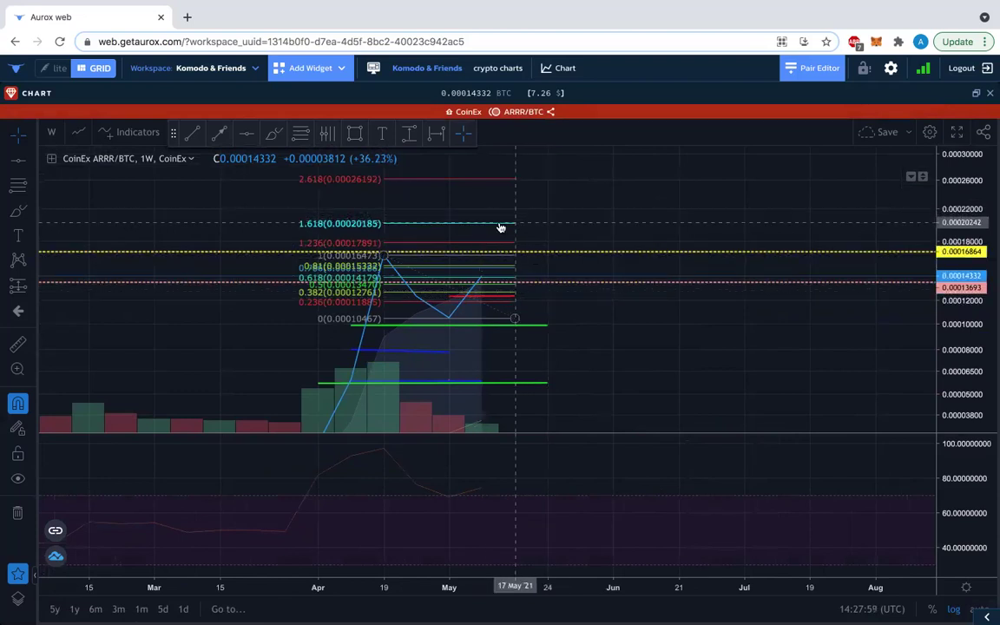
# Step: Move the Fibonacci retracement off the ARRR/BTC price curve, anchoring it at 0.00007058 on 14 Jun '21 and 0.00005801 on 21 Jun '21
pyautogui.click(51, 132)
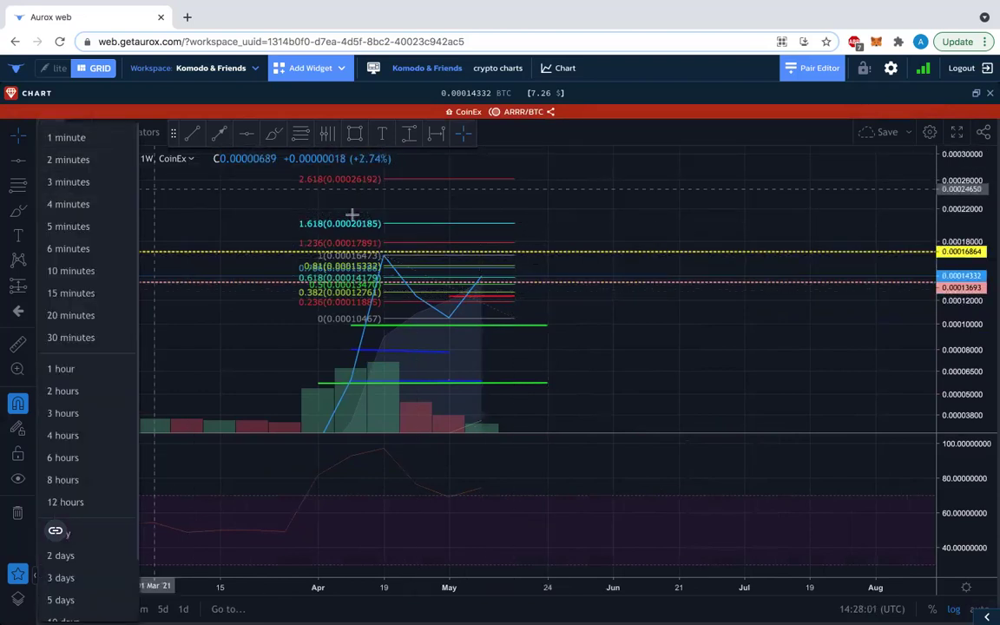
pyautogui.click(430, 225)
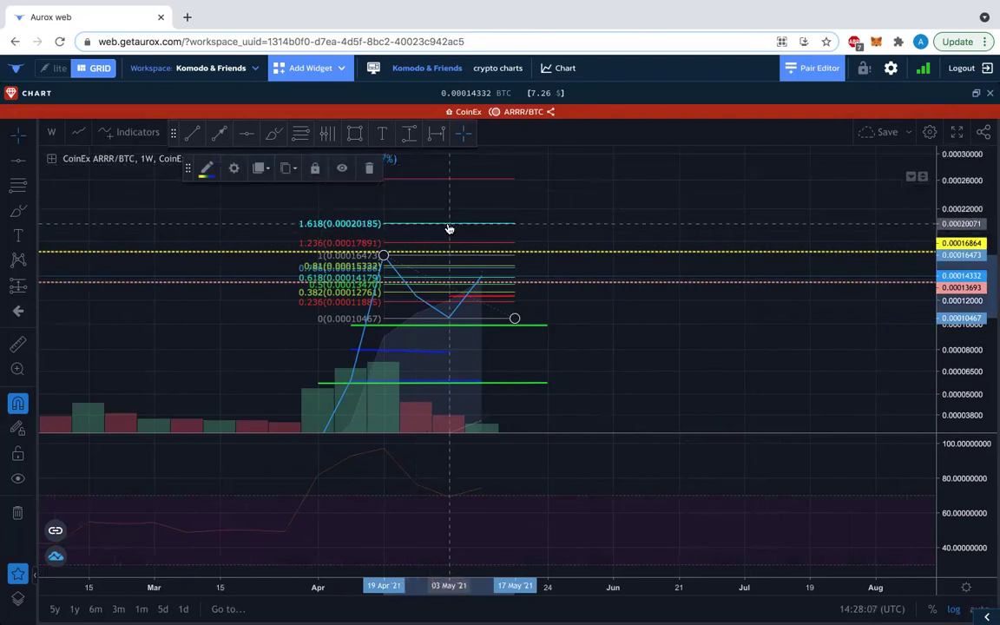
pyautogui.moveTo(515, 318); pyautogui.dragTo(533, 314)
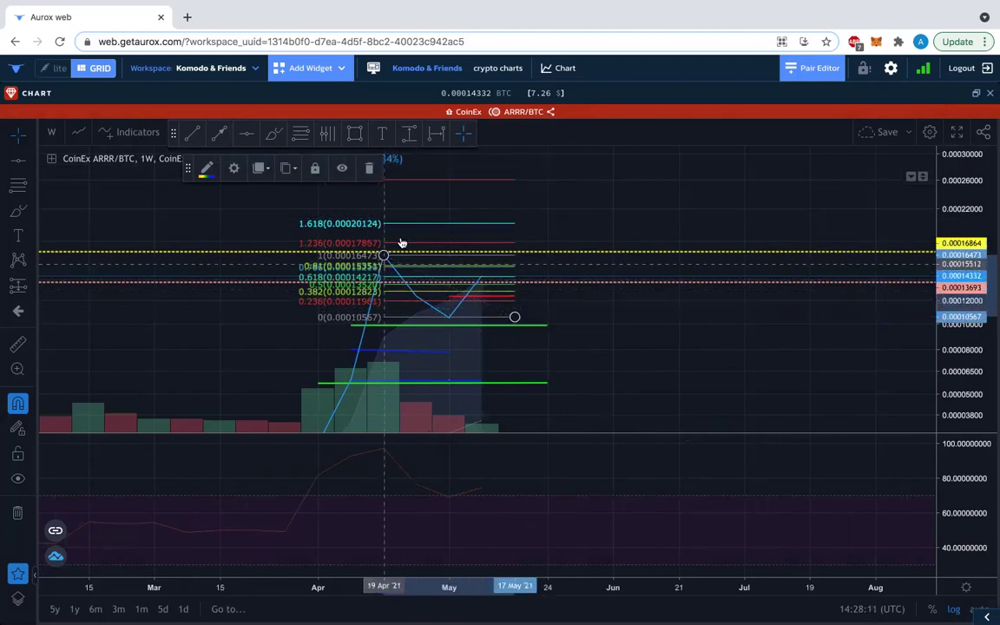
pyautogui.moveTo(426, 228); pyautogui.dragTo(677, 381)
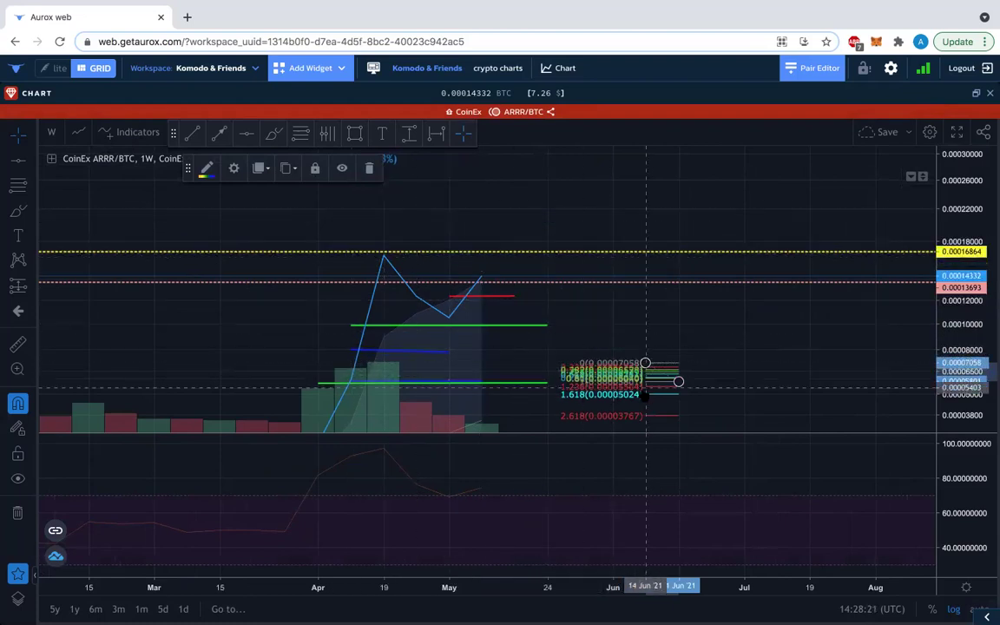
# Step: Switch the ARRR/BTC chart to the 1-day interval
pyautogui.click(51, 132)
pyautogui.click(88, 534)
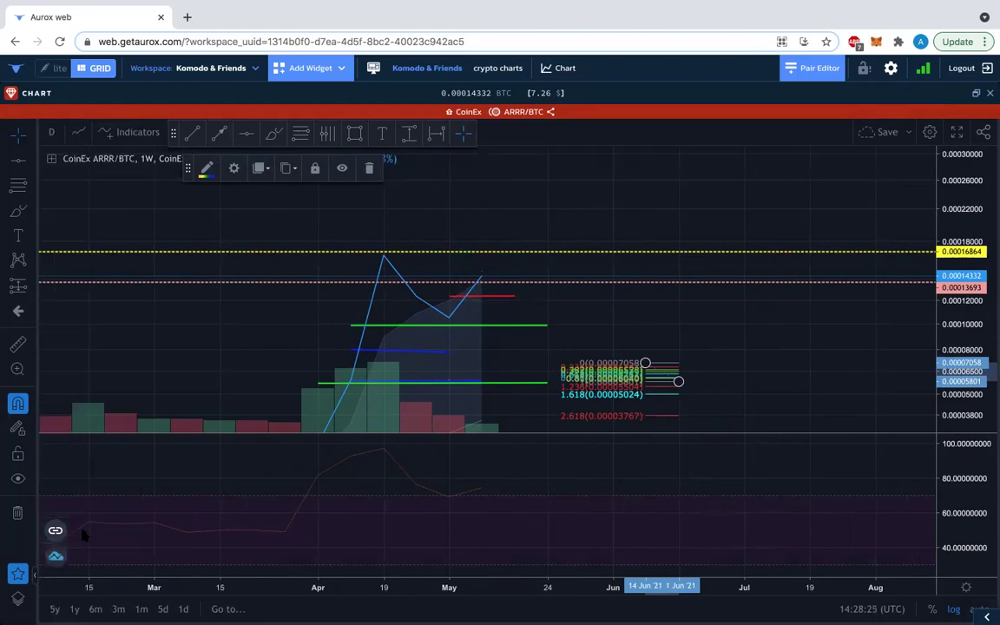
# Step: With magnet mode off, shift the Fibonacci retracement's first anchor to 0.00007010 on 14 Jun '21, and turn magnet mode back on
pyautogui.scroll(-10, 373, 282)
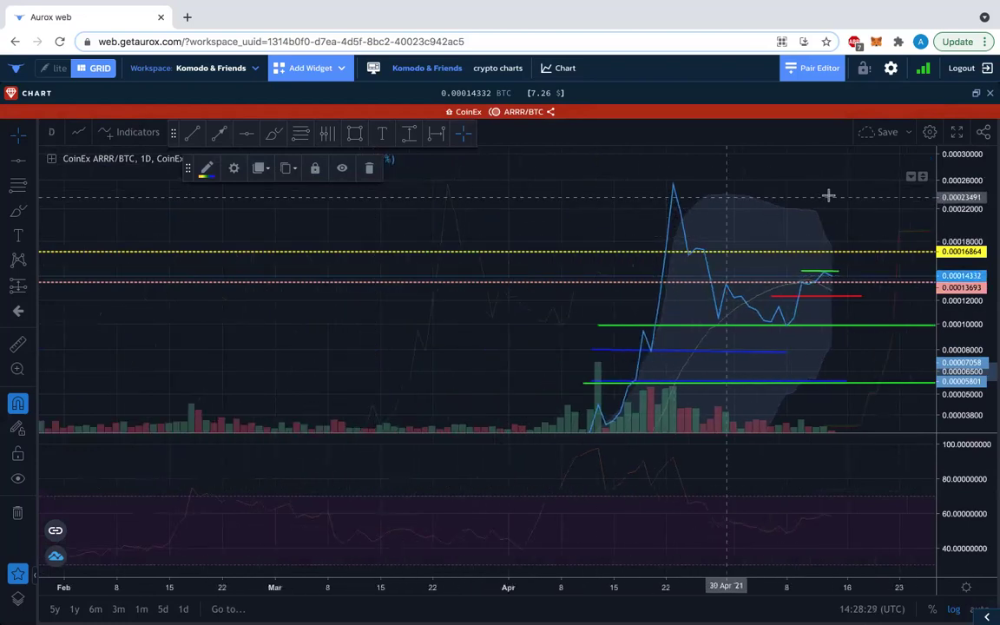
pyautogui.moveTo(714, 189); pyautogui.dragTo(468, 201)
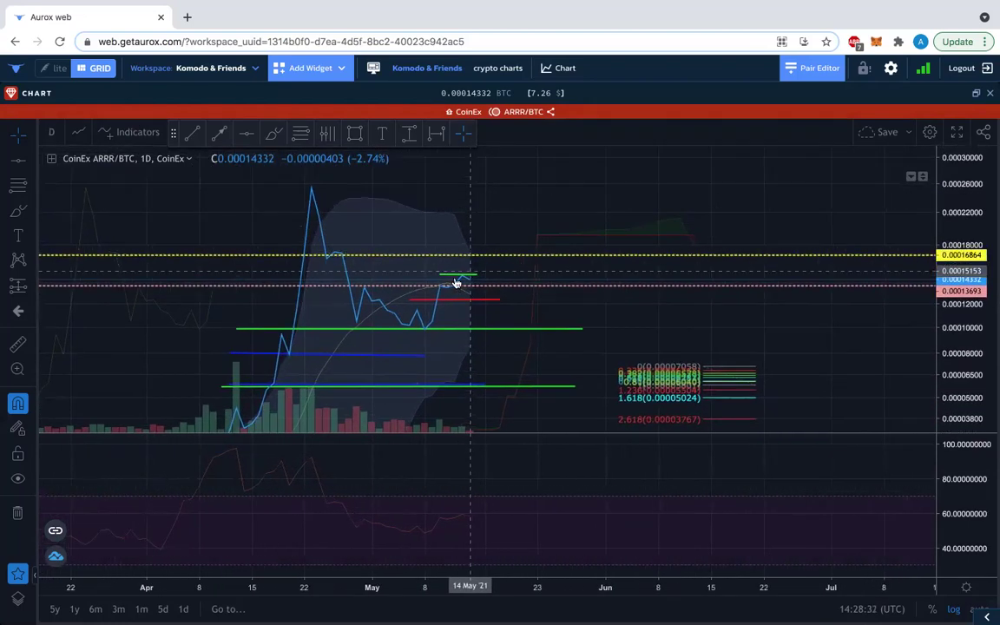
pyautogui.click(678, 399)
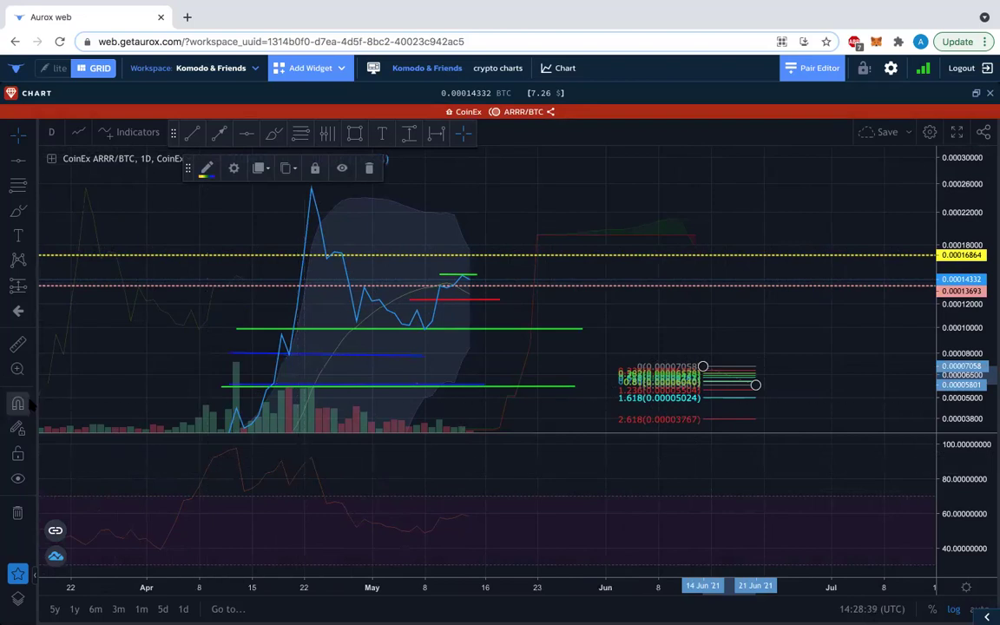
pyautogui.moveTo(702, 368); pyautogui.dragTo(703, 370)
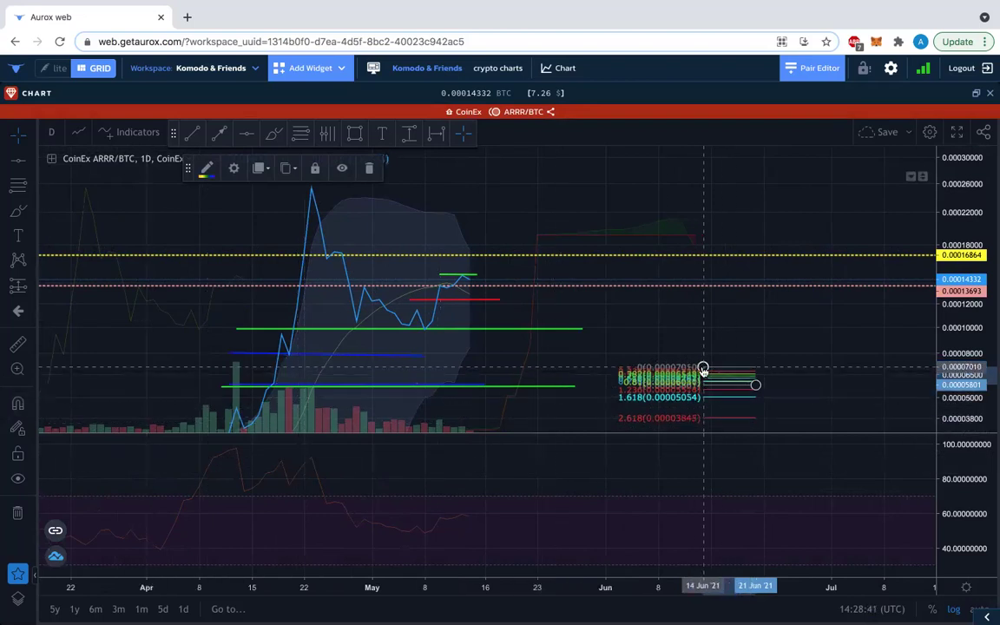
pyautogui.click(17, 403)
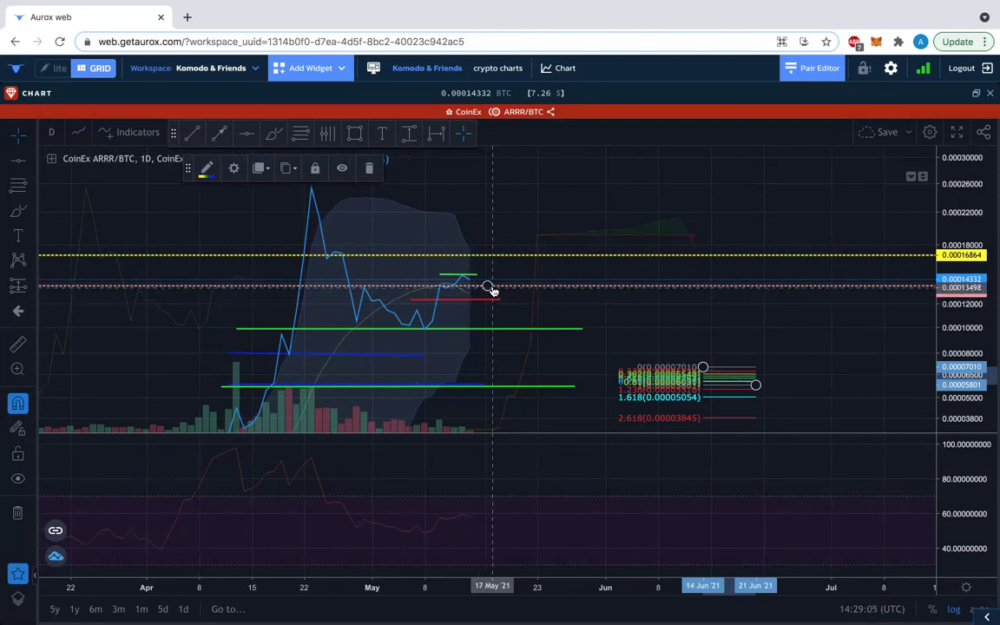
# Step: Draw a downward magenta arrow from 0.00013168 on 15 May '21 to about 0.00011644 on 19 May '21
pyautogui.click(220, 135)
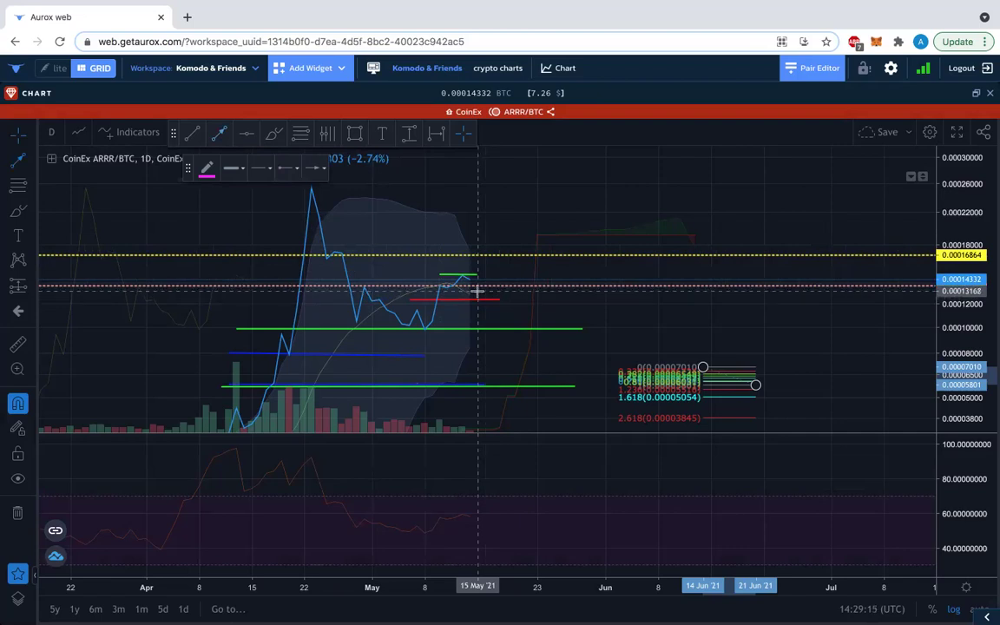
pyautogui.click(477, 291)
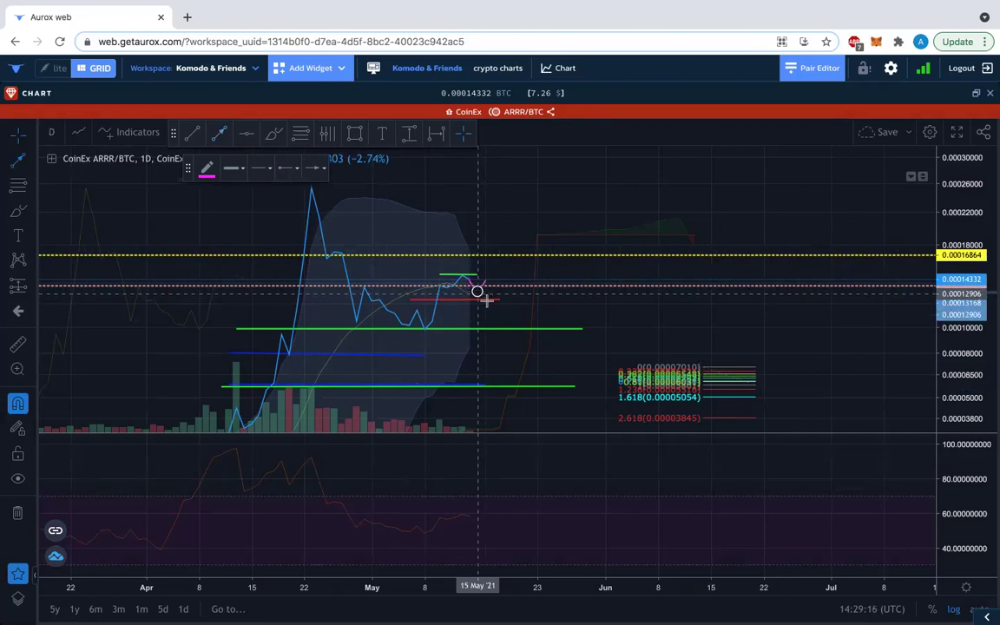
pyautogui.click(529, 321)
pyautogui.click(589, 406)
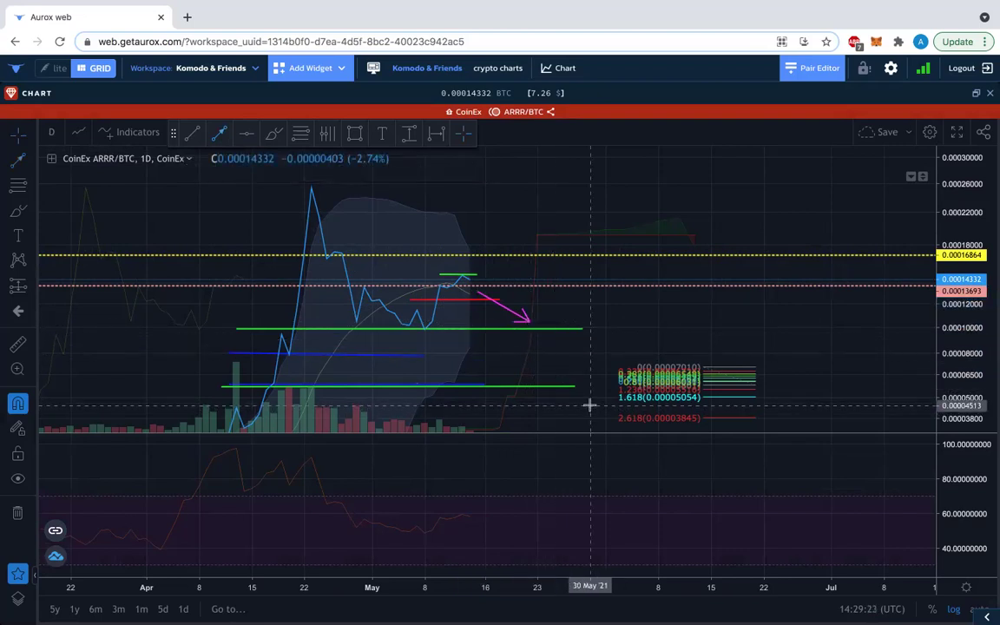
pyautogui.click(528, 323)
pyautogui.moveTo(527, 323); pyautogui.dragTo(503, 307)
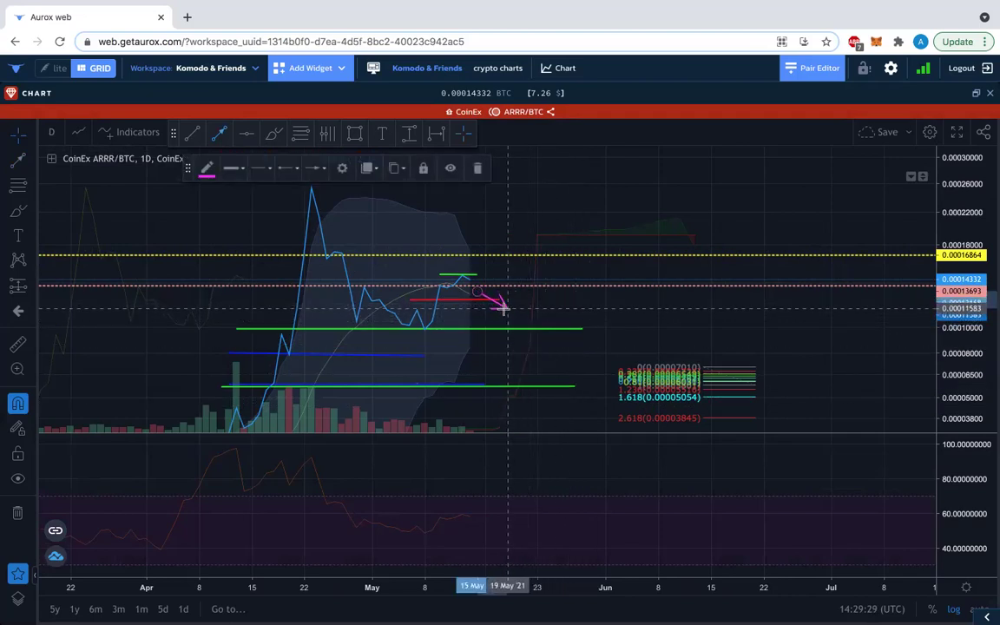
pyautogui.click(437, 364)
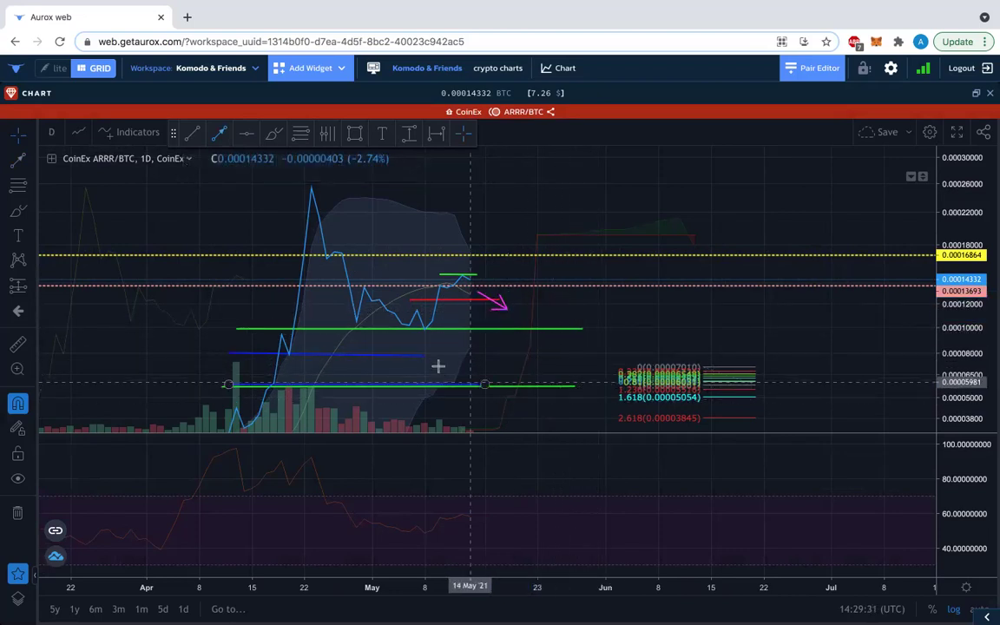
# Step: Change the ARRR/BTC chart's price display to Candles
pyautogui.click(79, 133)
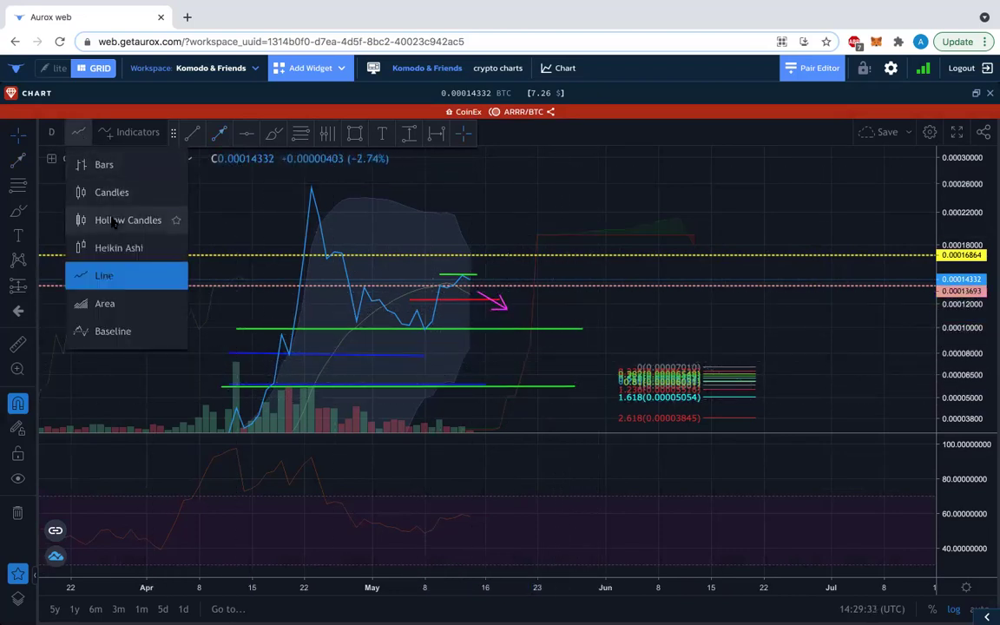
pyautogui.click(112, 193)
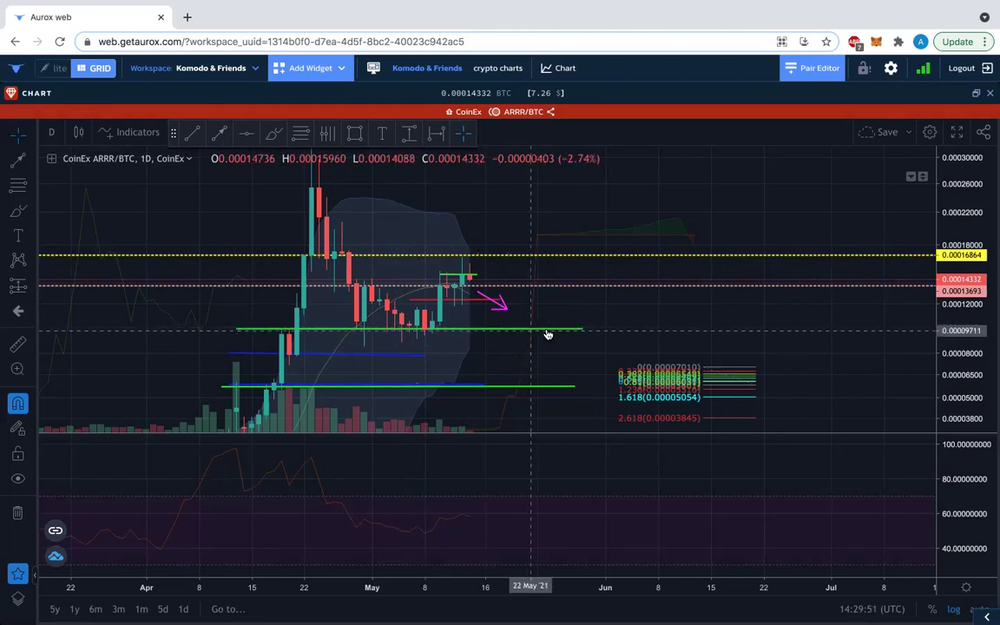
# Step: Extend the magenta arrow's tip to 0.00010979 on 25 May '21, just above the upper solid green level
pyautogui.click(507, 309)
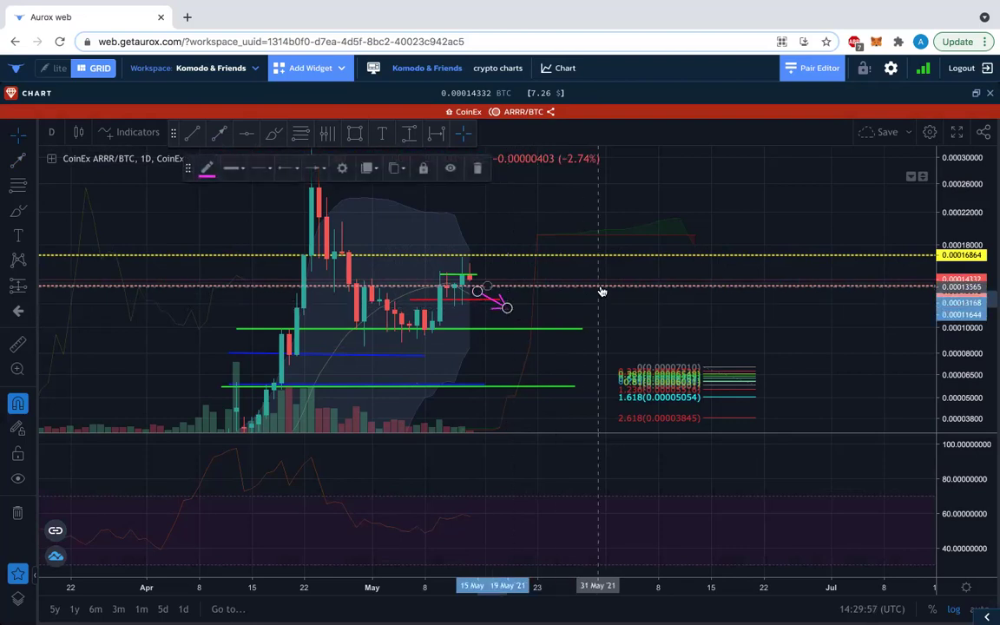
pyautogui.moveTo(507, 308); pyautogui.dragTo(553, 316)
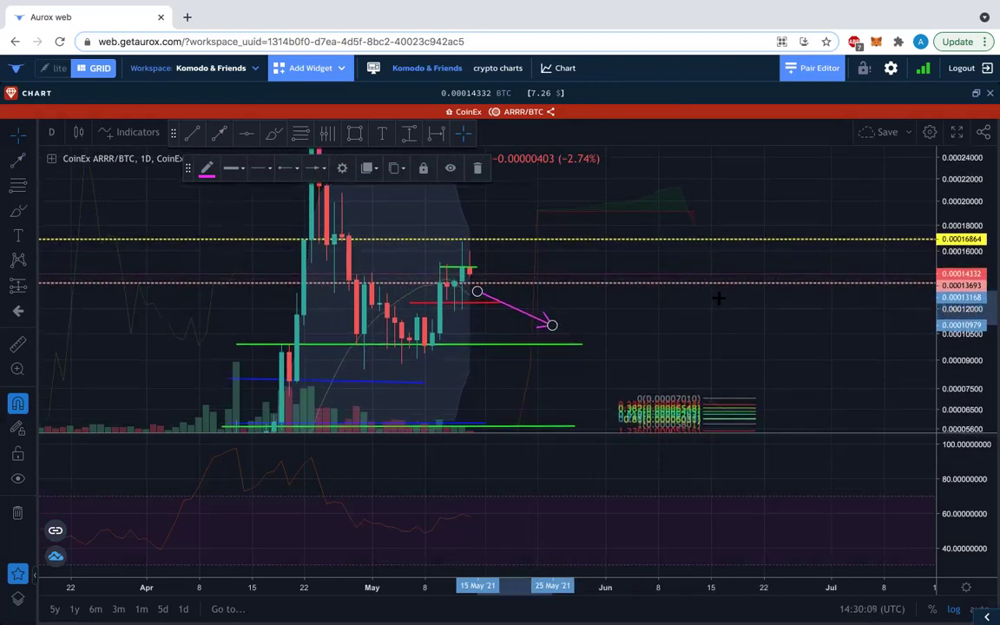
pyautogui.scroll(3, 717, 297)
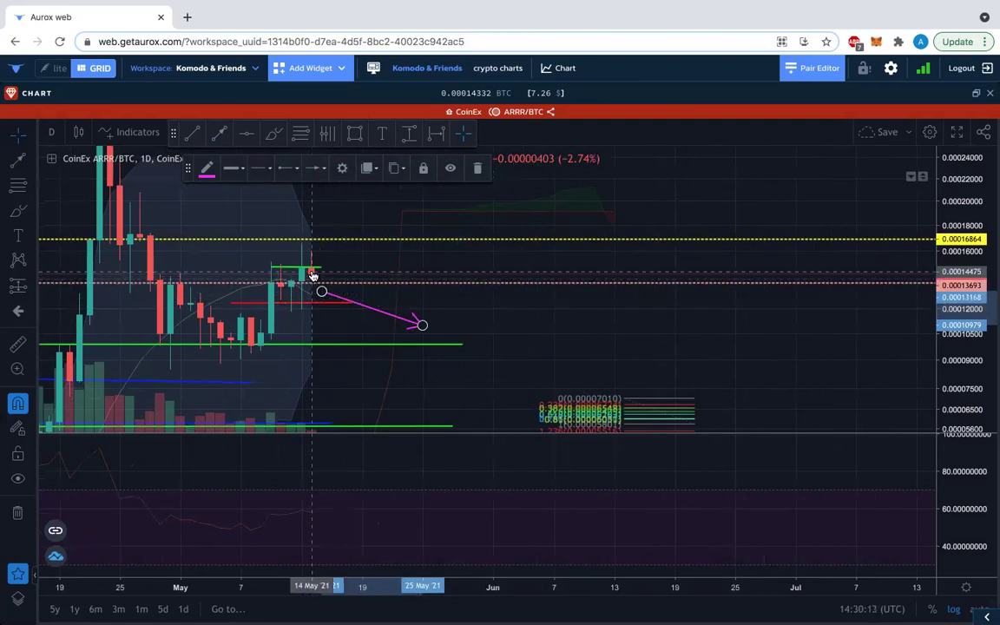
pyautogui.click(322, 276)
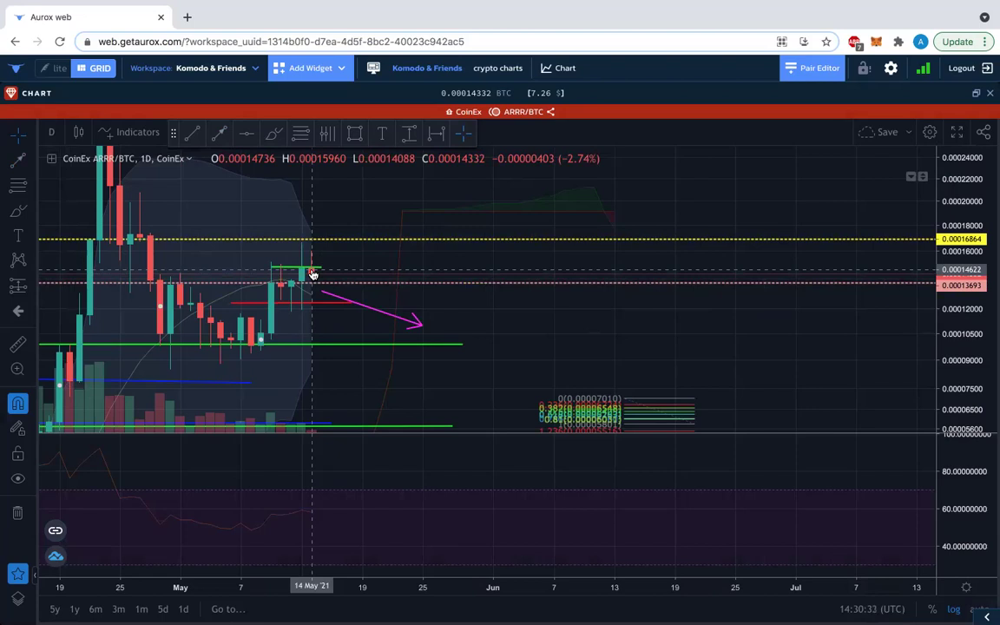
# Step: Restore the ARRR/BTC chart from full size and minimise it in the workspace grid
pyautogui.click(975, 92)
pyautogui.click(932, 98)
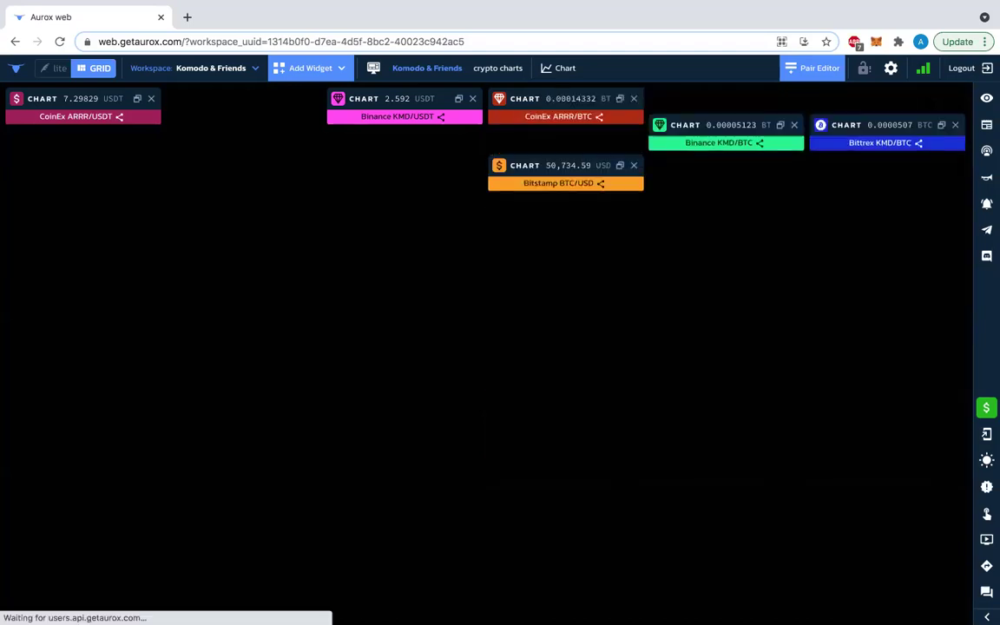